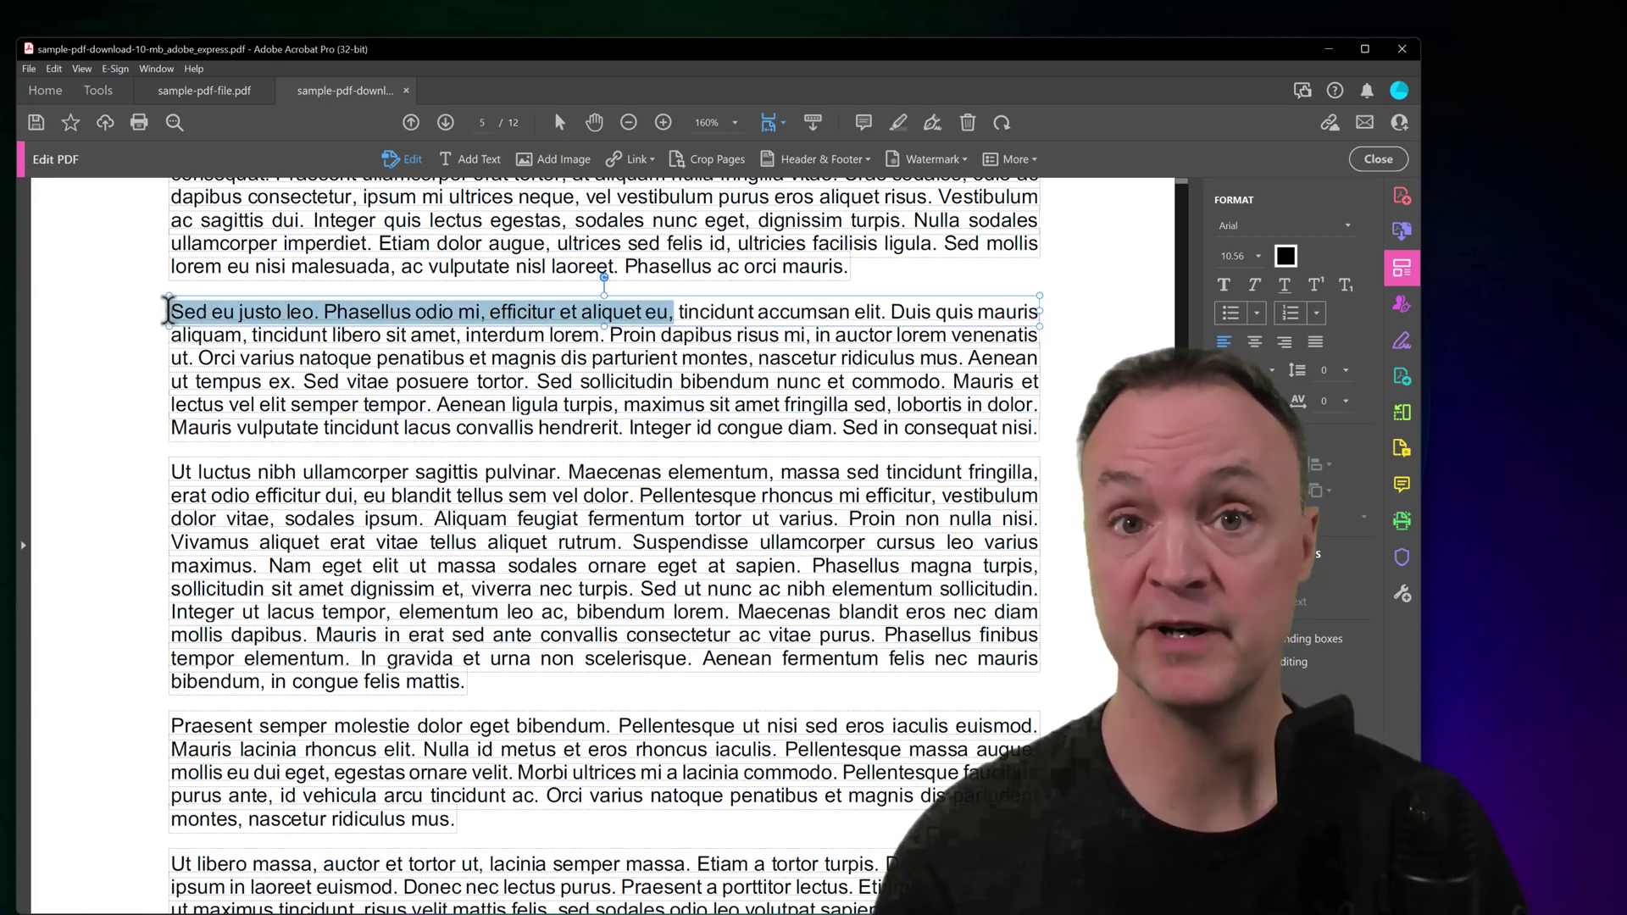
Replace the selected opening phrase of the paragraph with 'Change text'
key("BackSpace")
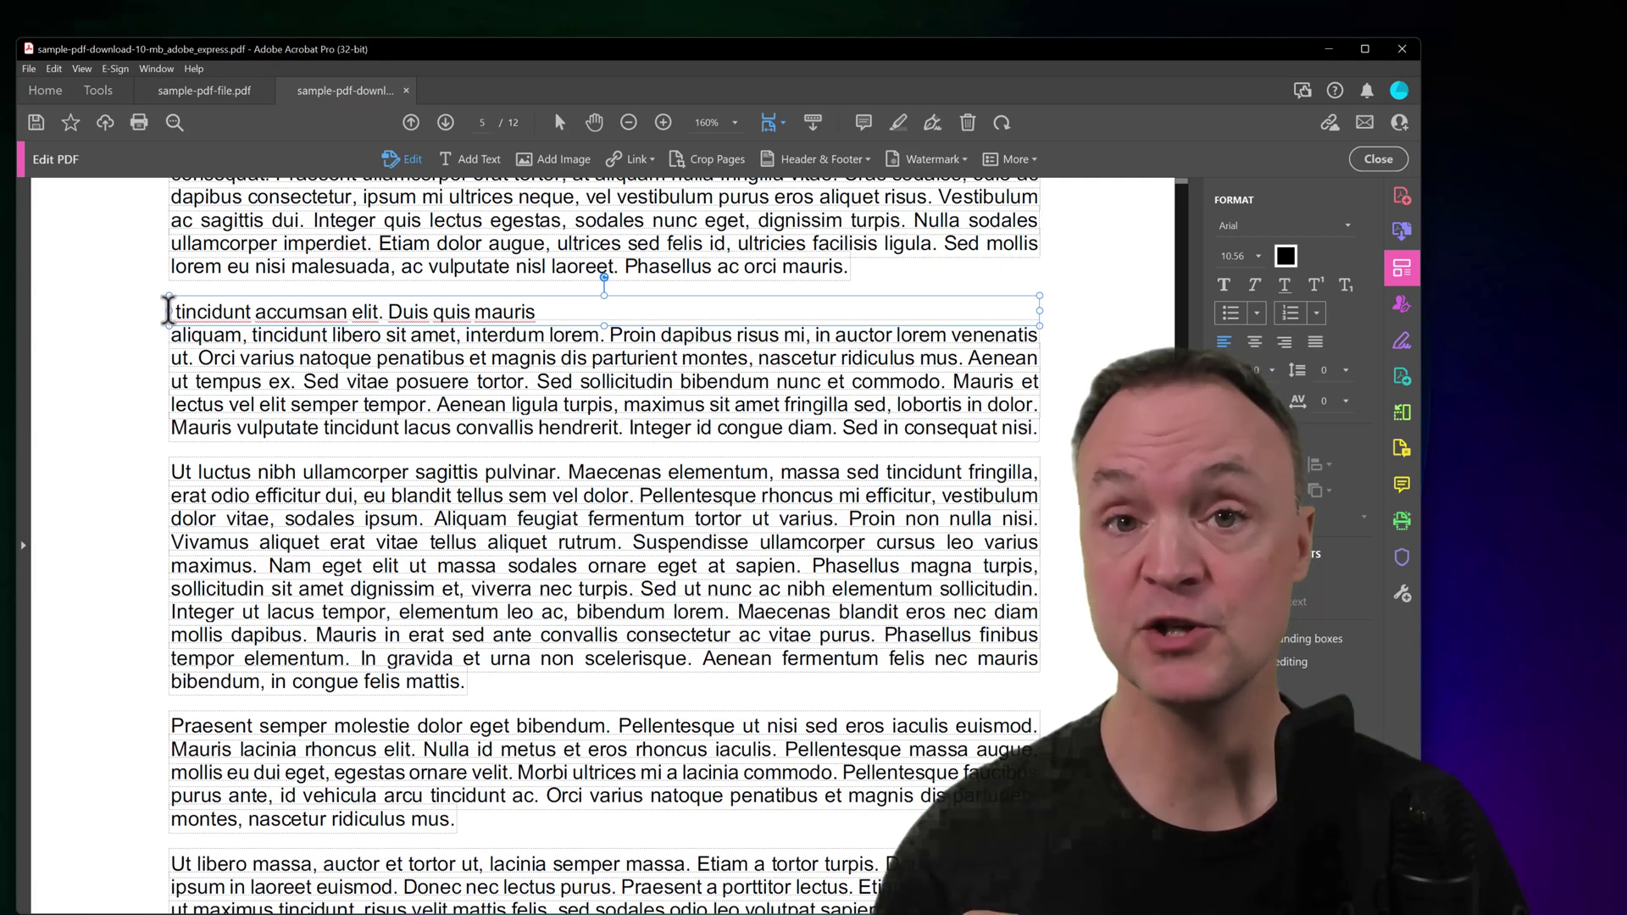
type("Change text")
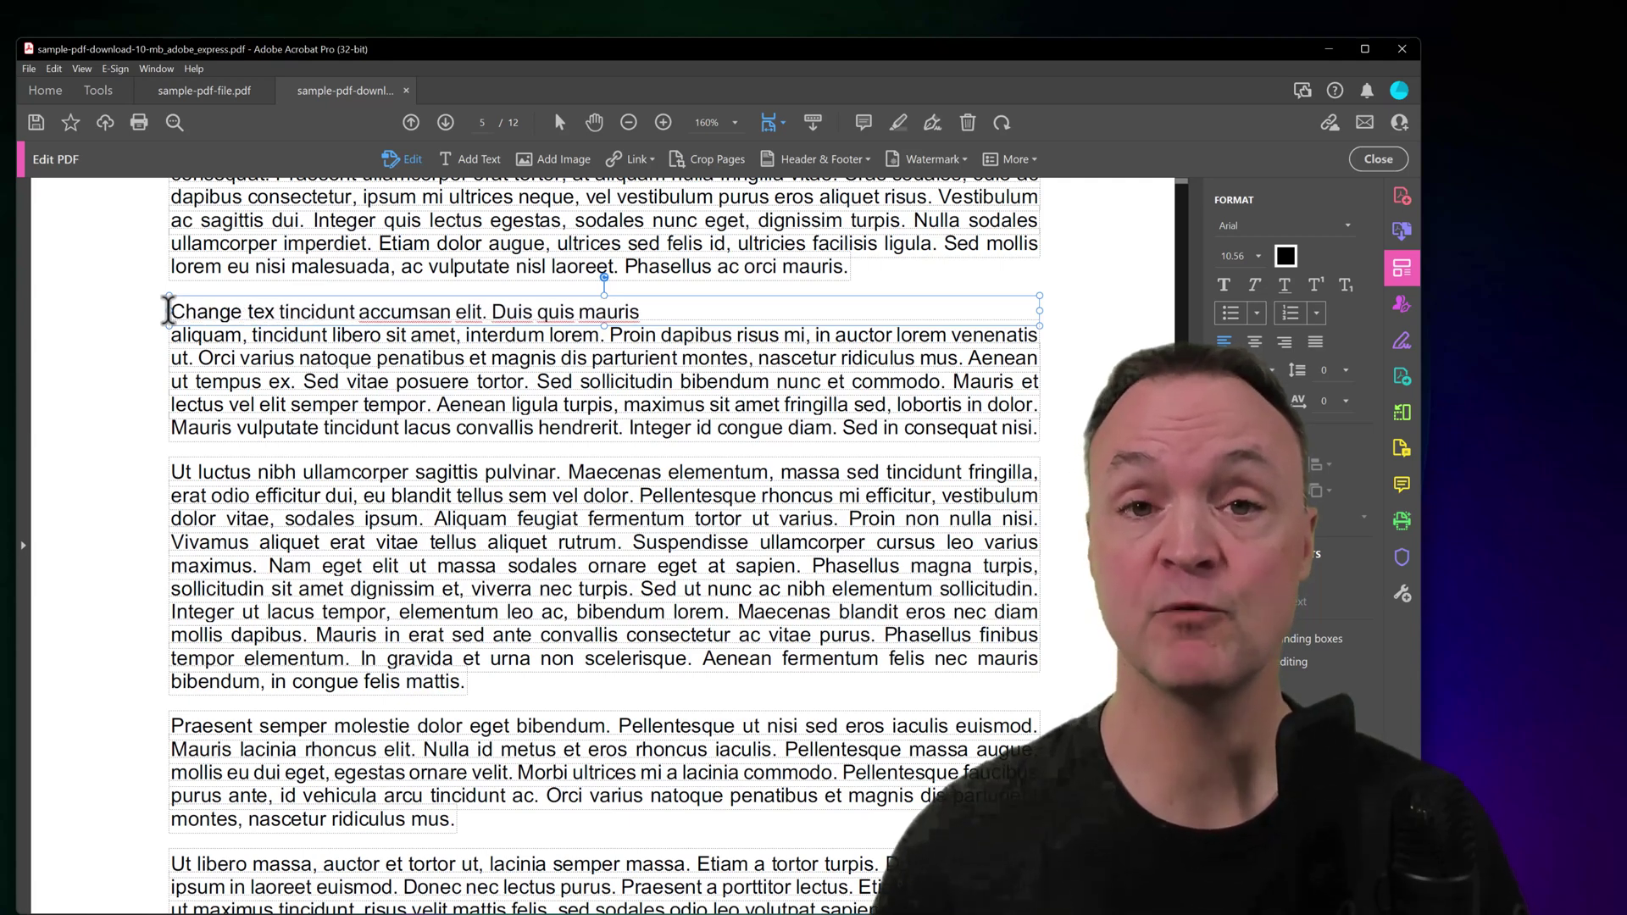
scroll(401, 432, "down", 3)
scroll(401, 433, "down", 12)
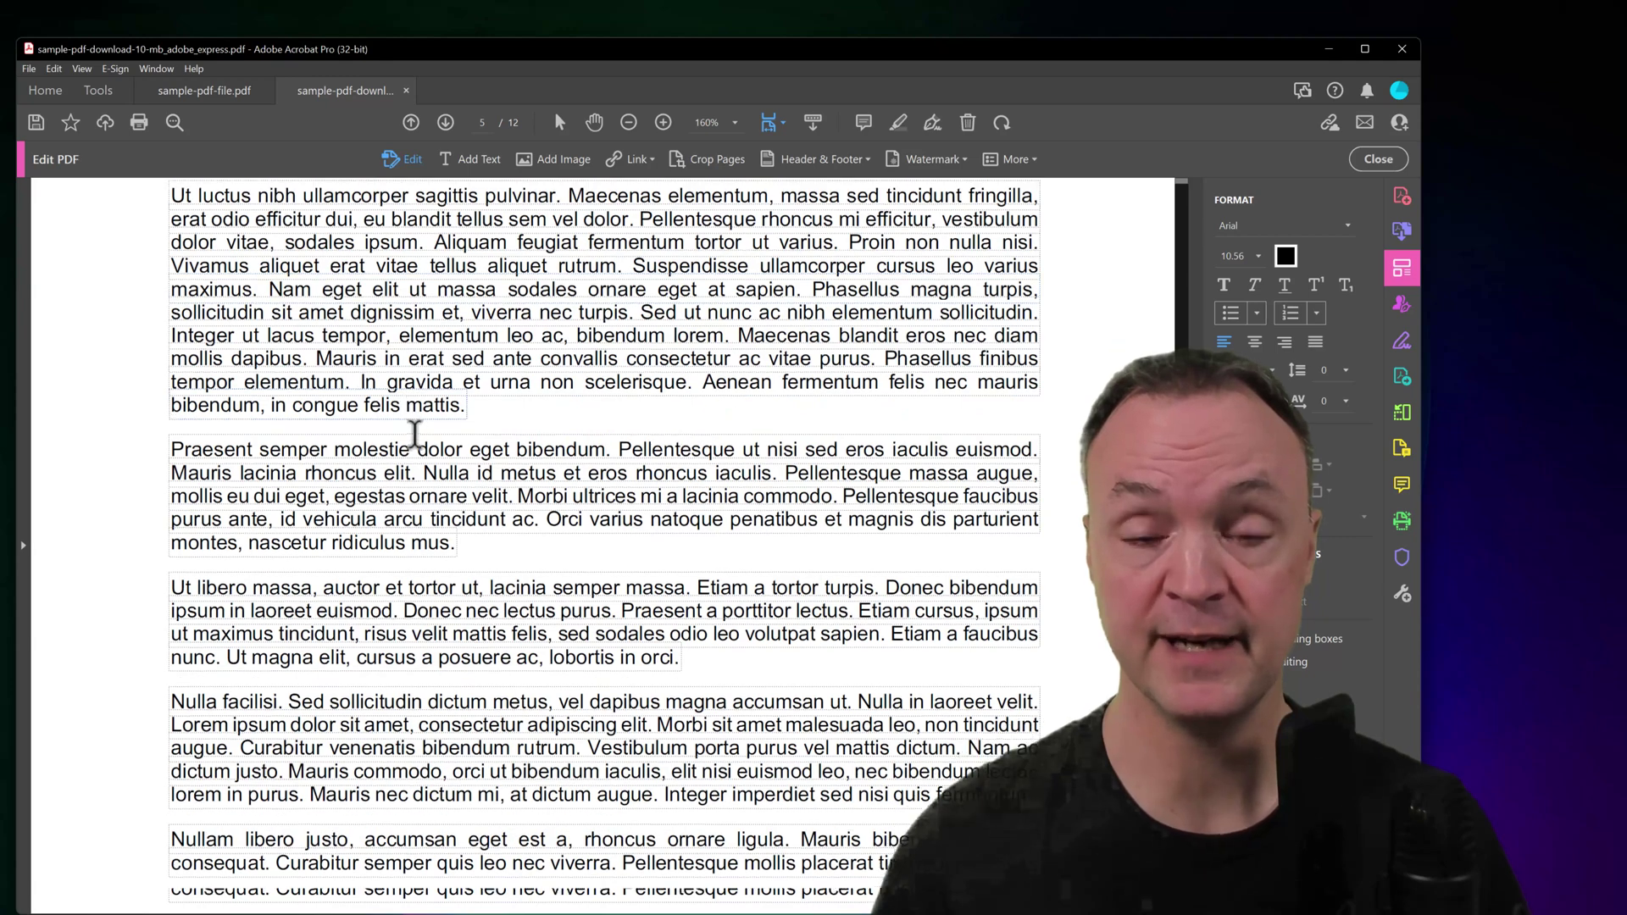
scroll(436, 440, "down", 8)
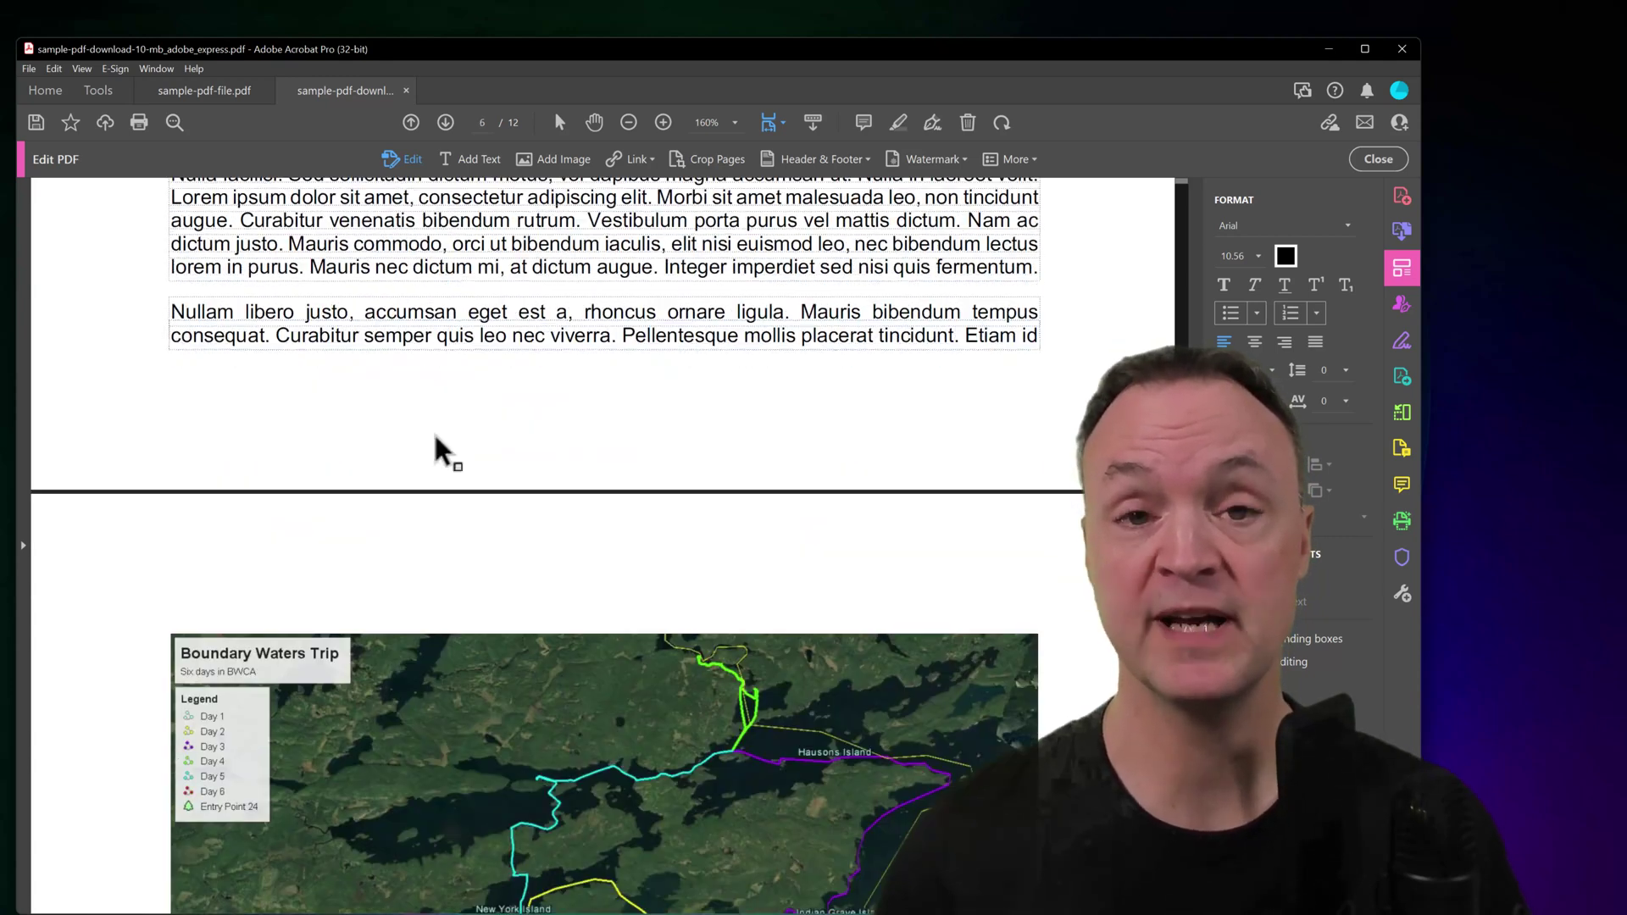
Rotate the Boundary Waters map on page 6, then delete it
left_click(563, 507)
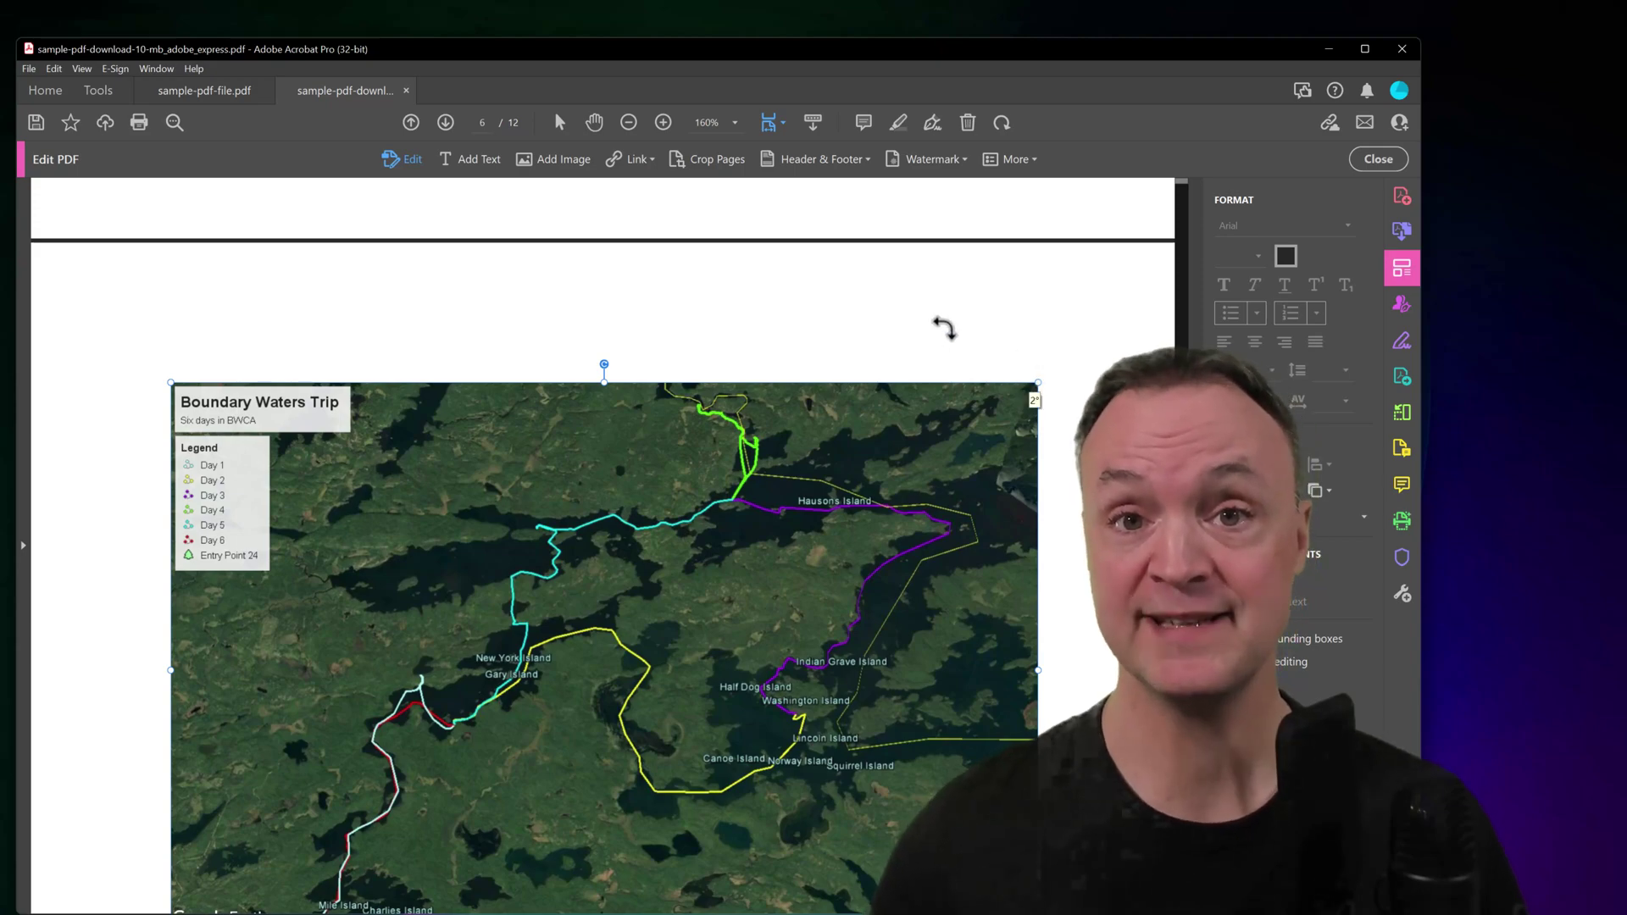
left_click_drag(943, 328, 773, 305)
scroll(705, 530, "down", 2)
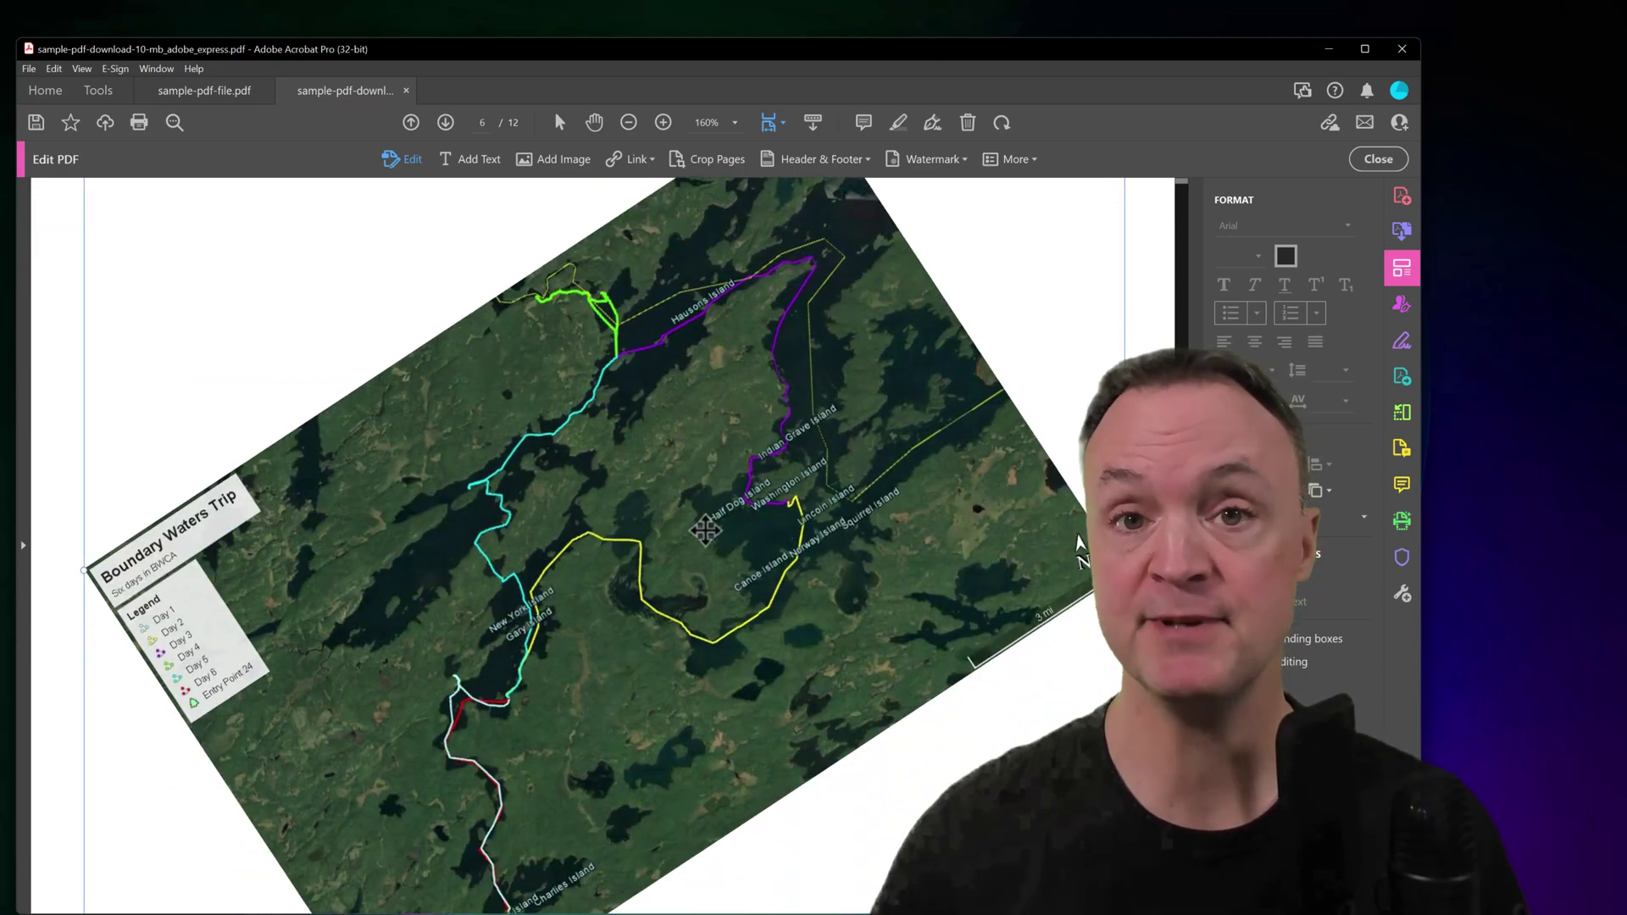
scroll(704, 530, "down", 2)
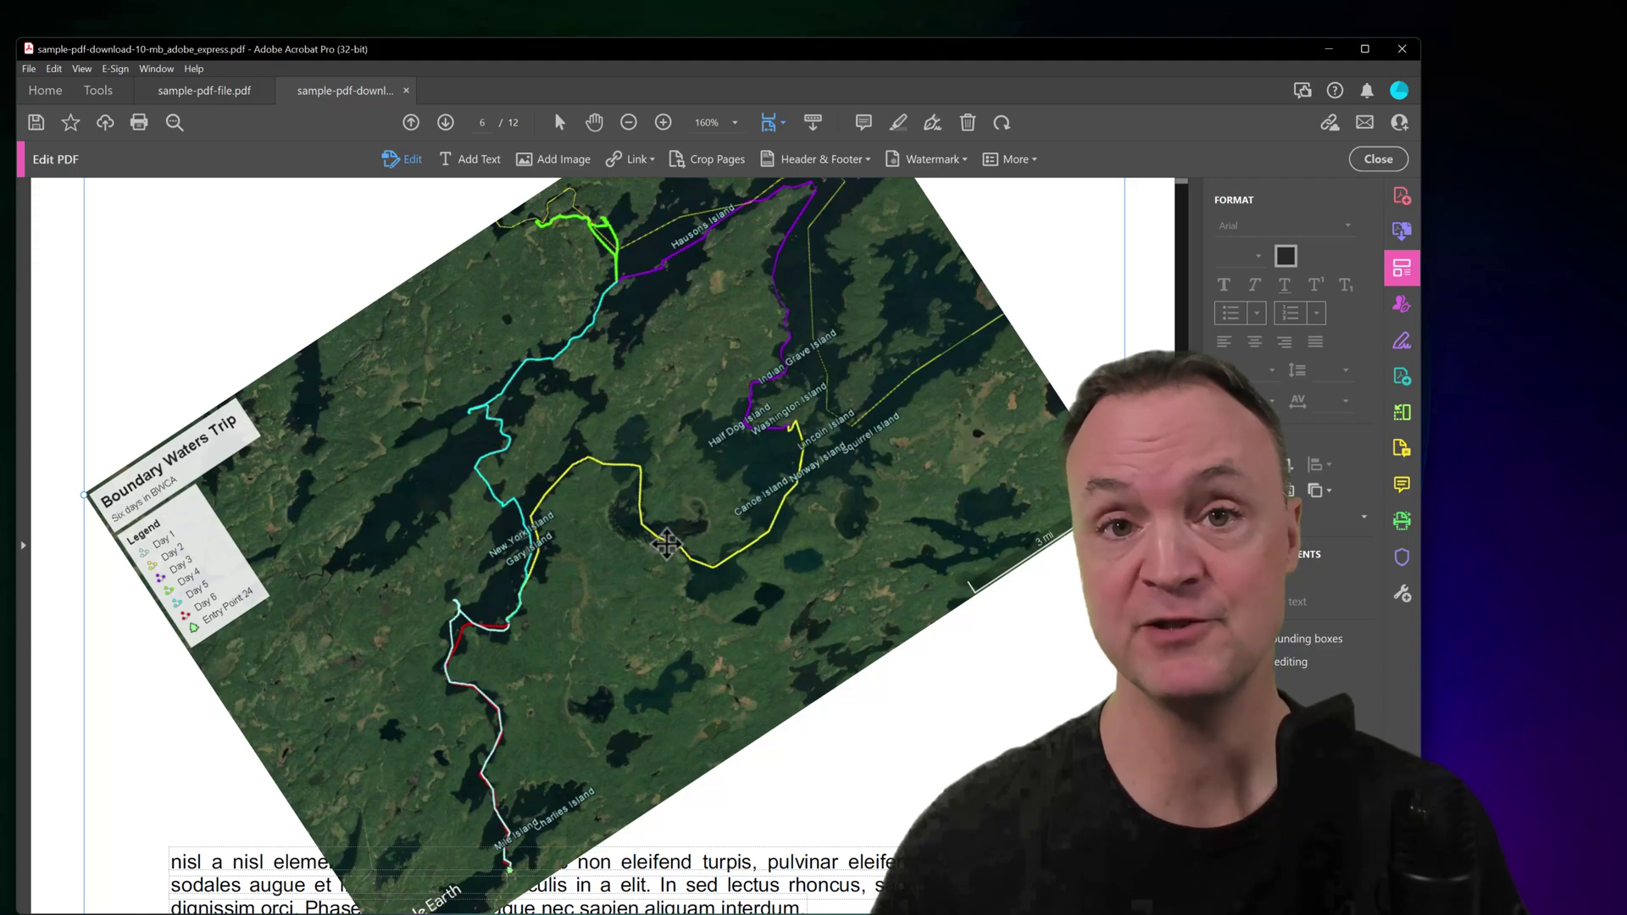
key("Delete")
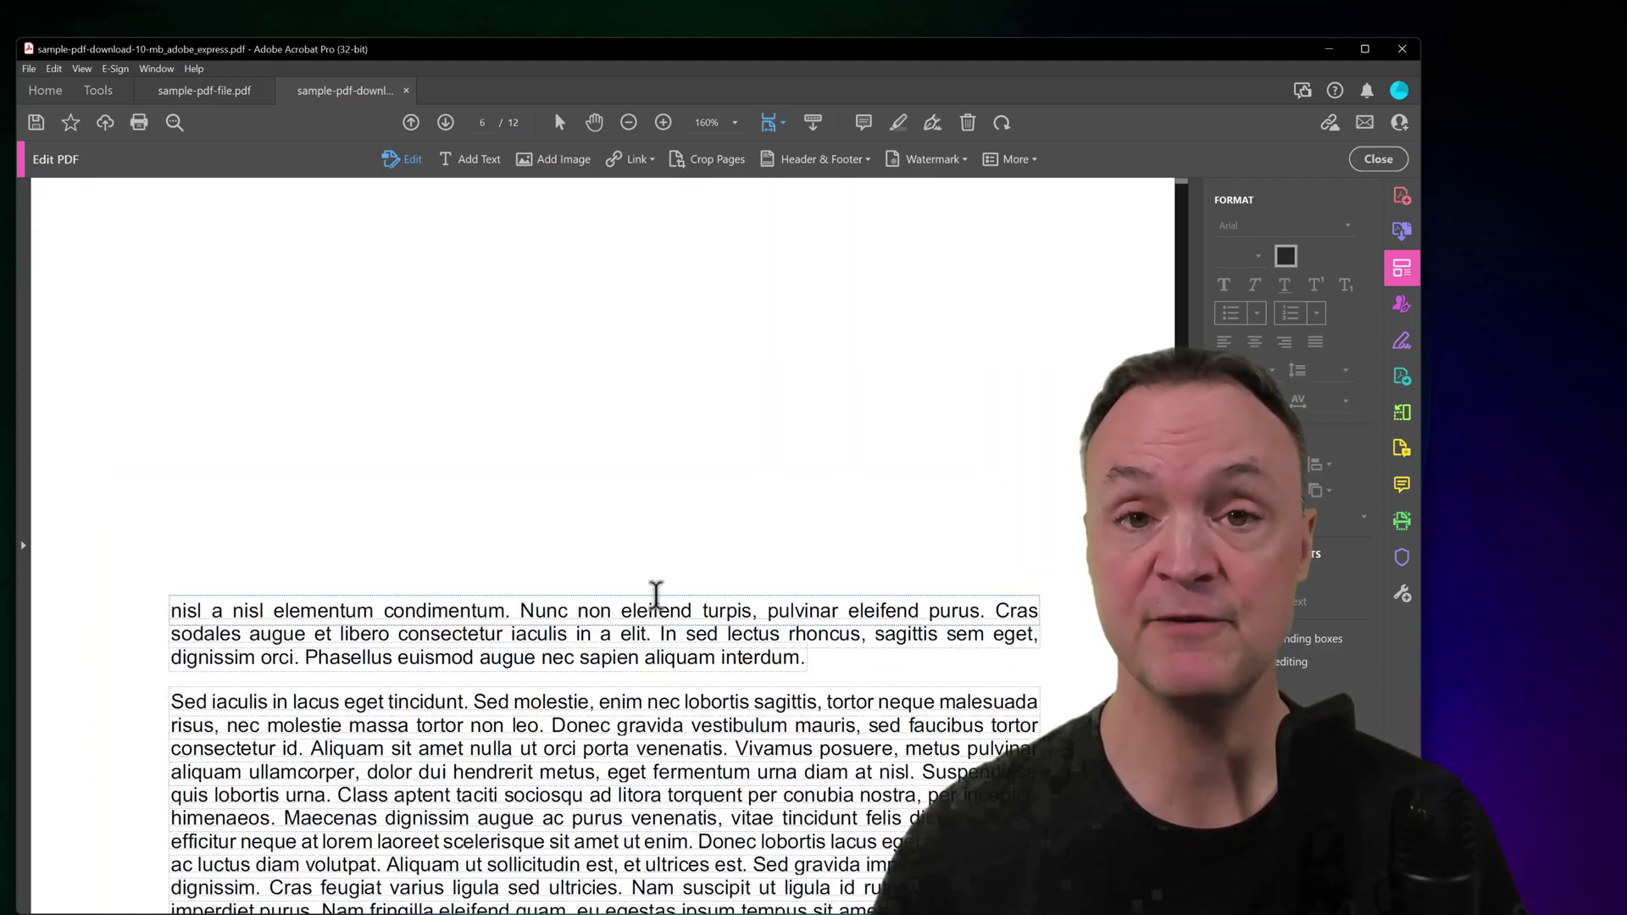
Select text along the first line of the opening paragraph
left_click_drag(802, 557, 700, 558)
left_click(175, 509)
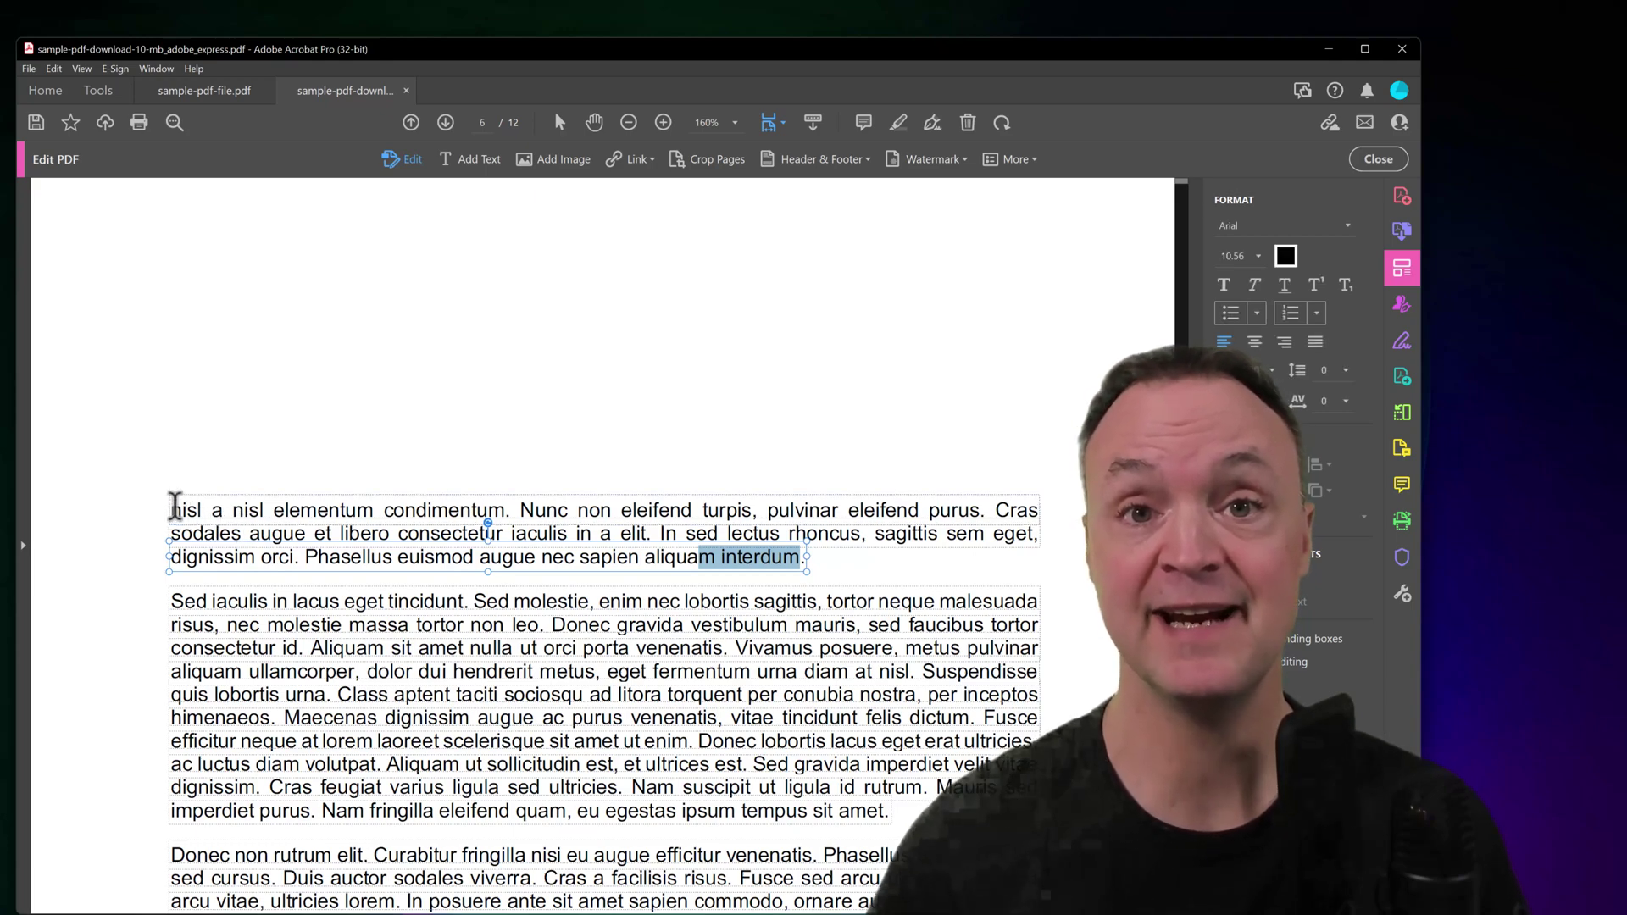
left_click_drag(174, 509, 731, 512)
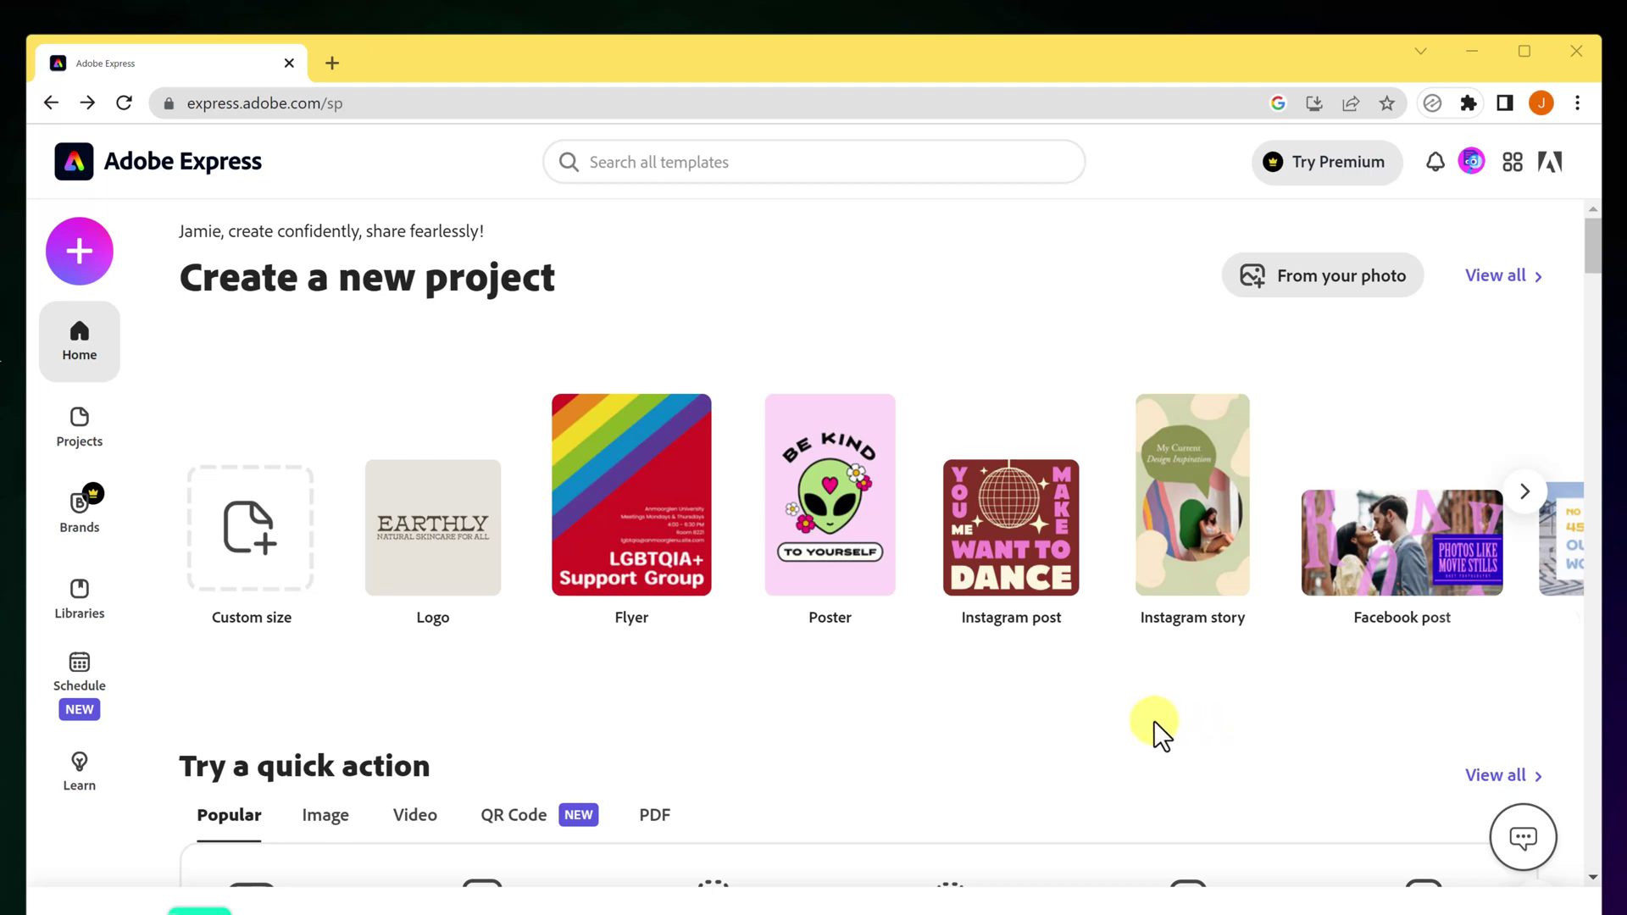
Switch Try a quick action to the PDF tab, then open and close the + create panel
scroll(1140, 720, "down", 4)
scroll(1137, 718, "up", 4)
scroll(931, 693, "down", 4)
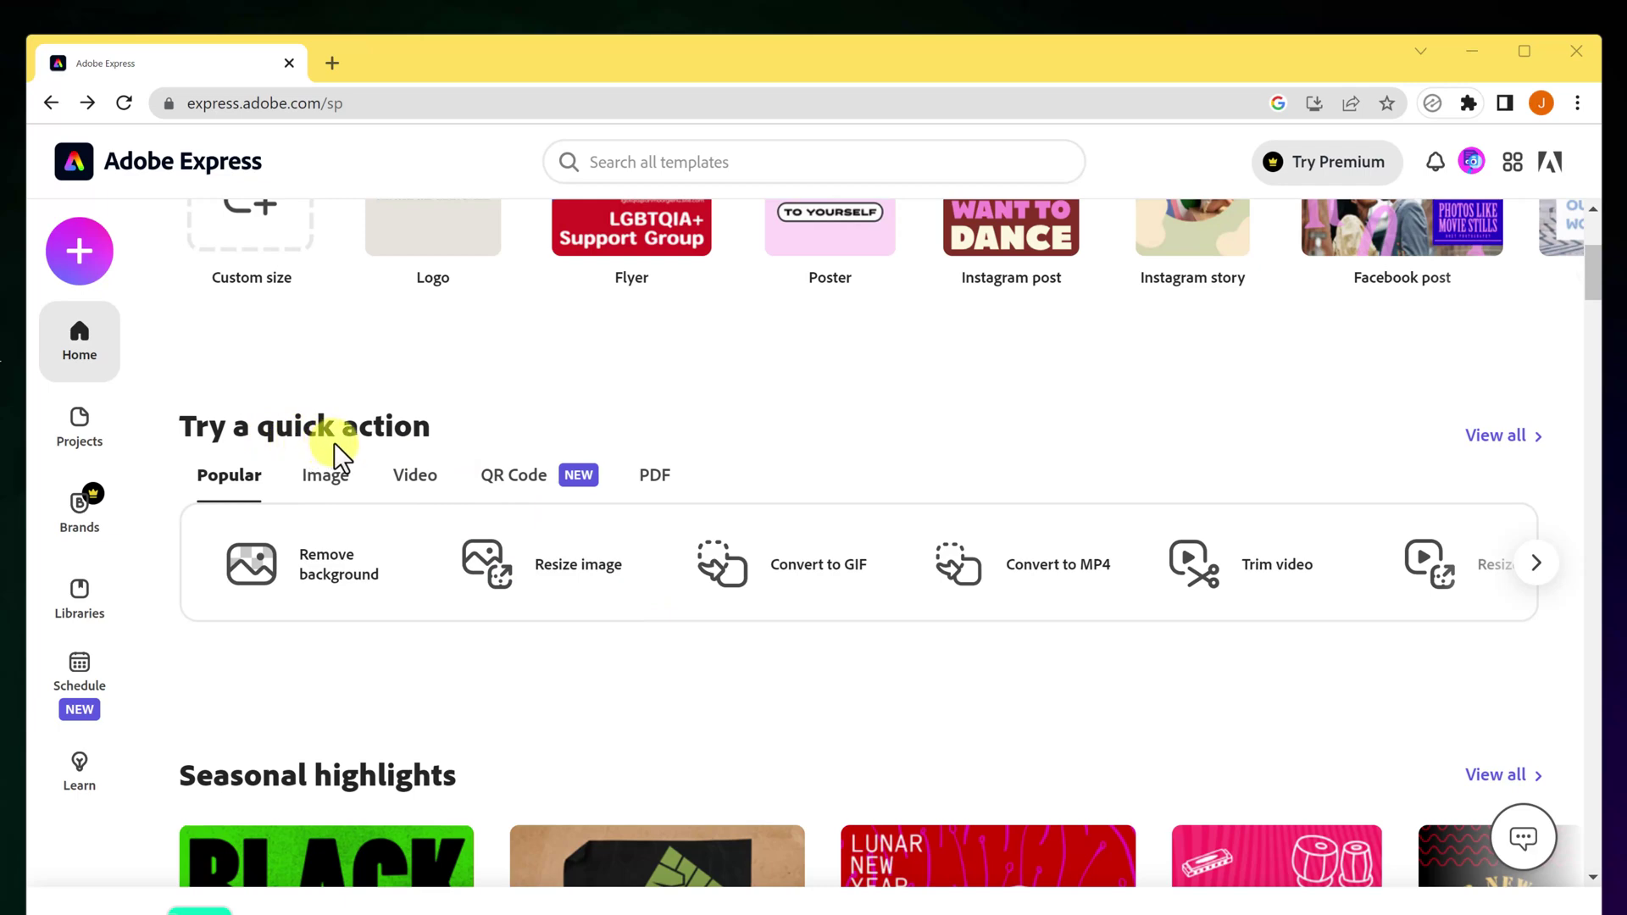
left_click(655, 477)
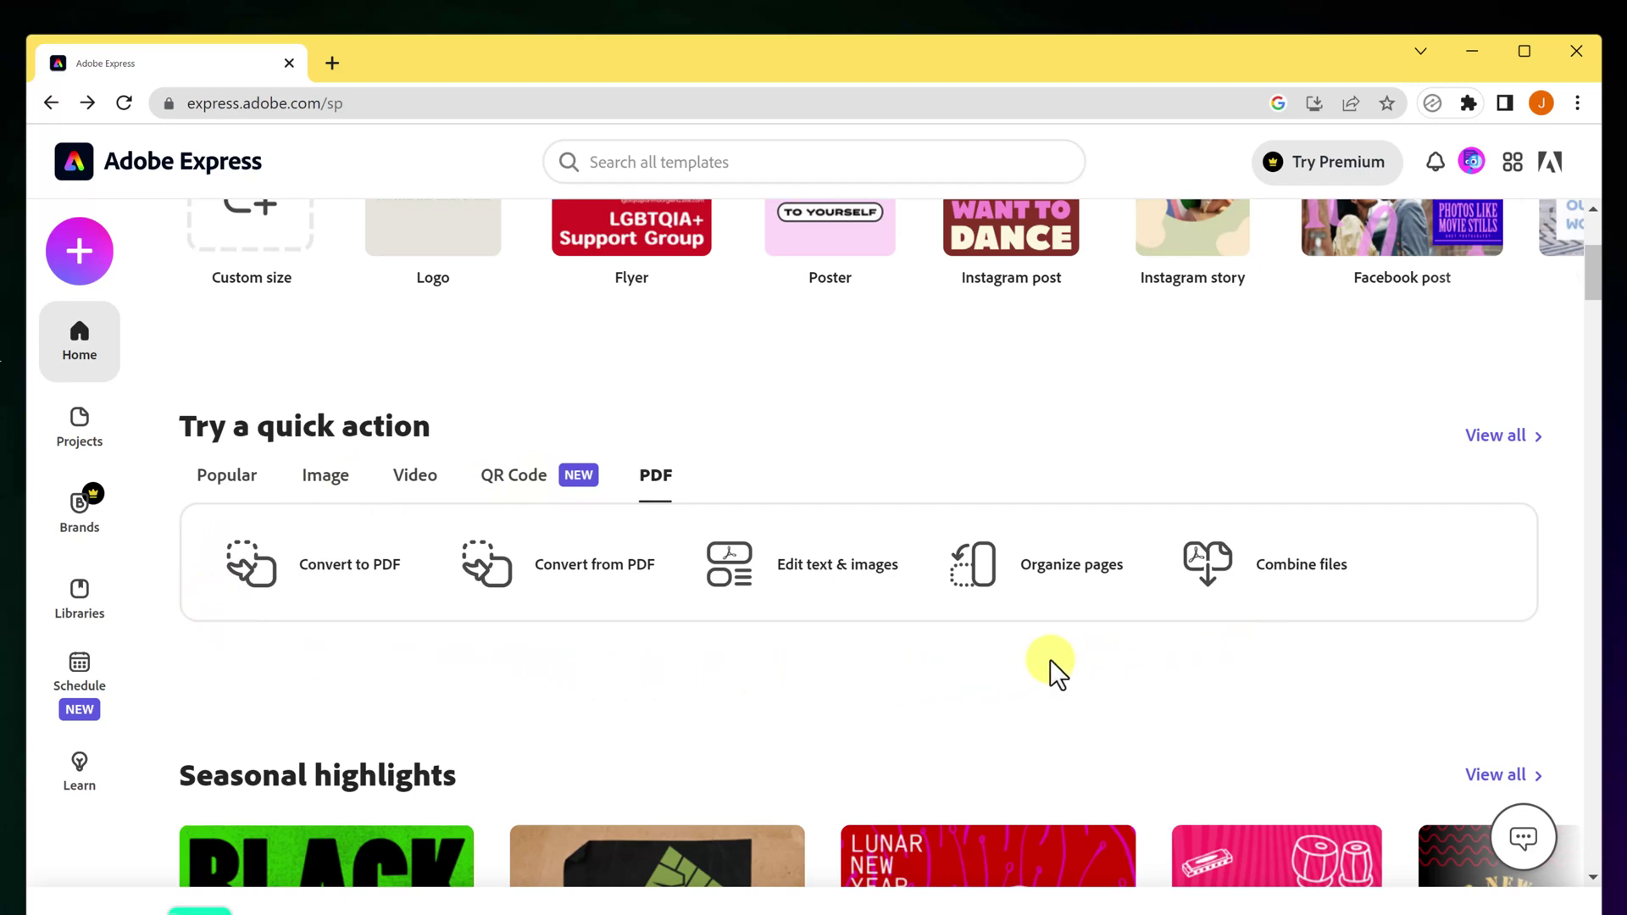
left_click(79, 265)
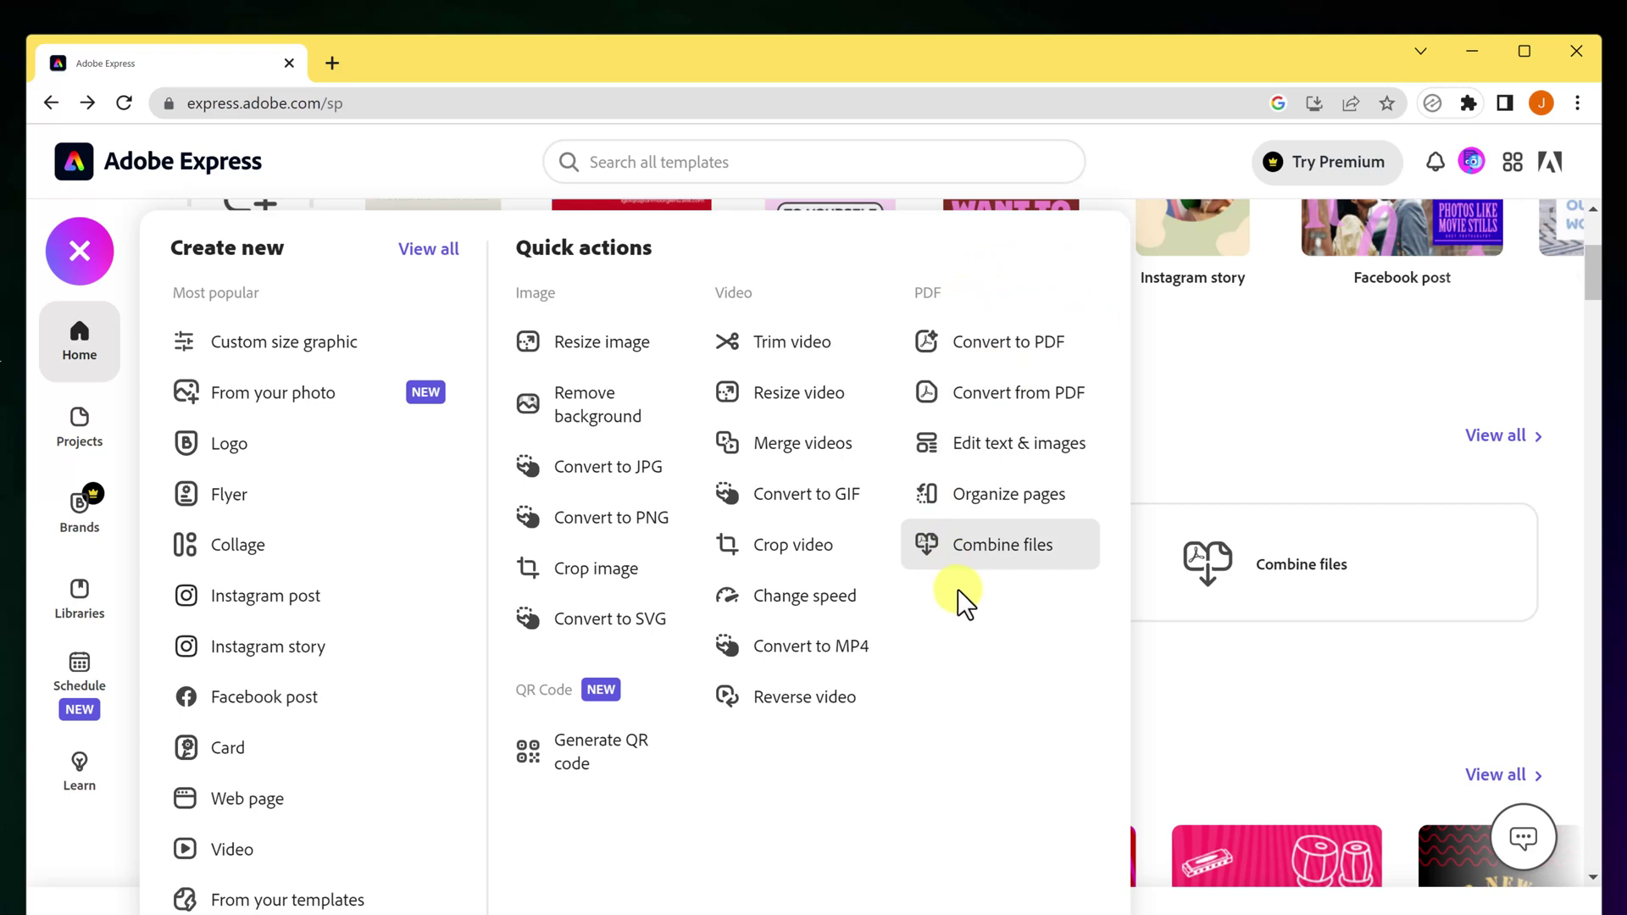
left_click(1178, 680)
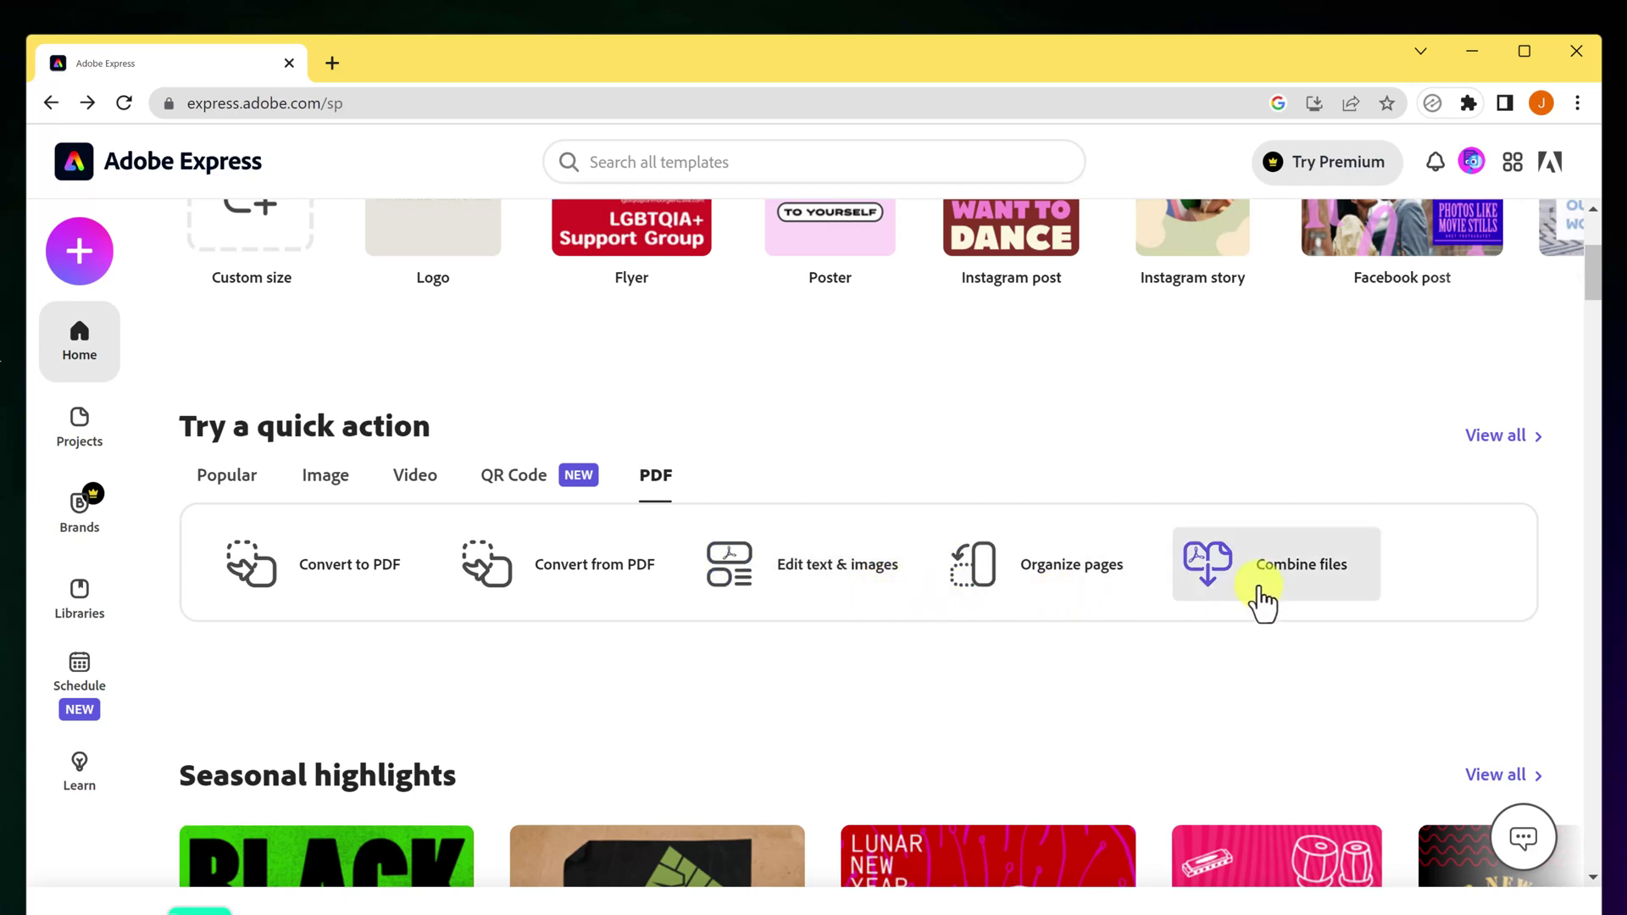
Open Edit text & images and drop the sample PDF onto its upload zone
left_click(797, 583)
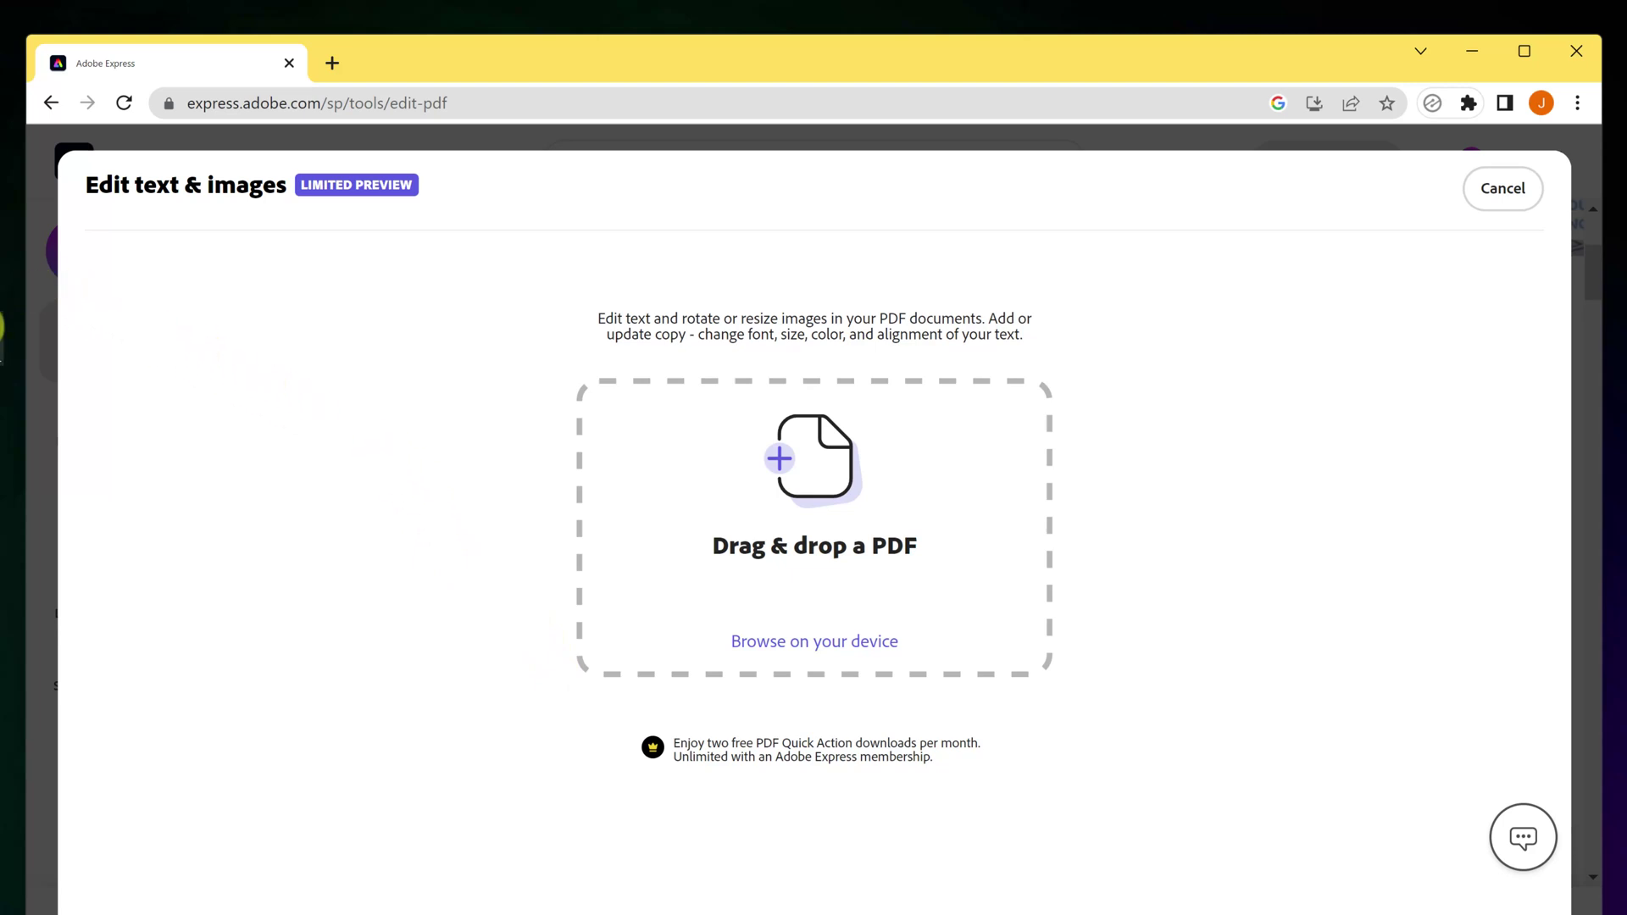
left_click_drag(10, 352, 800, 503)
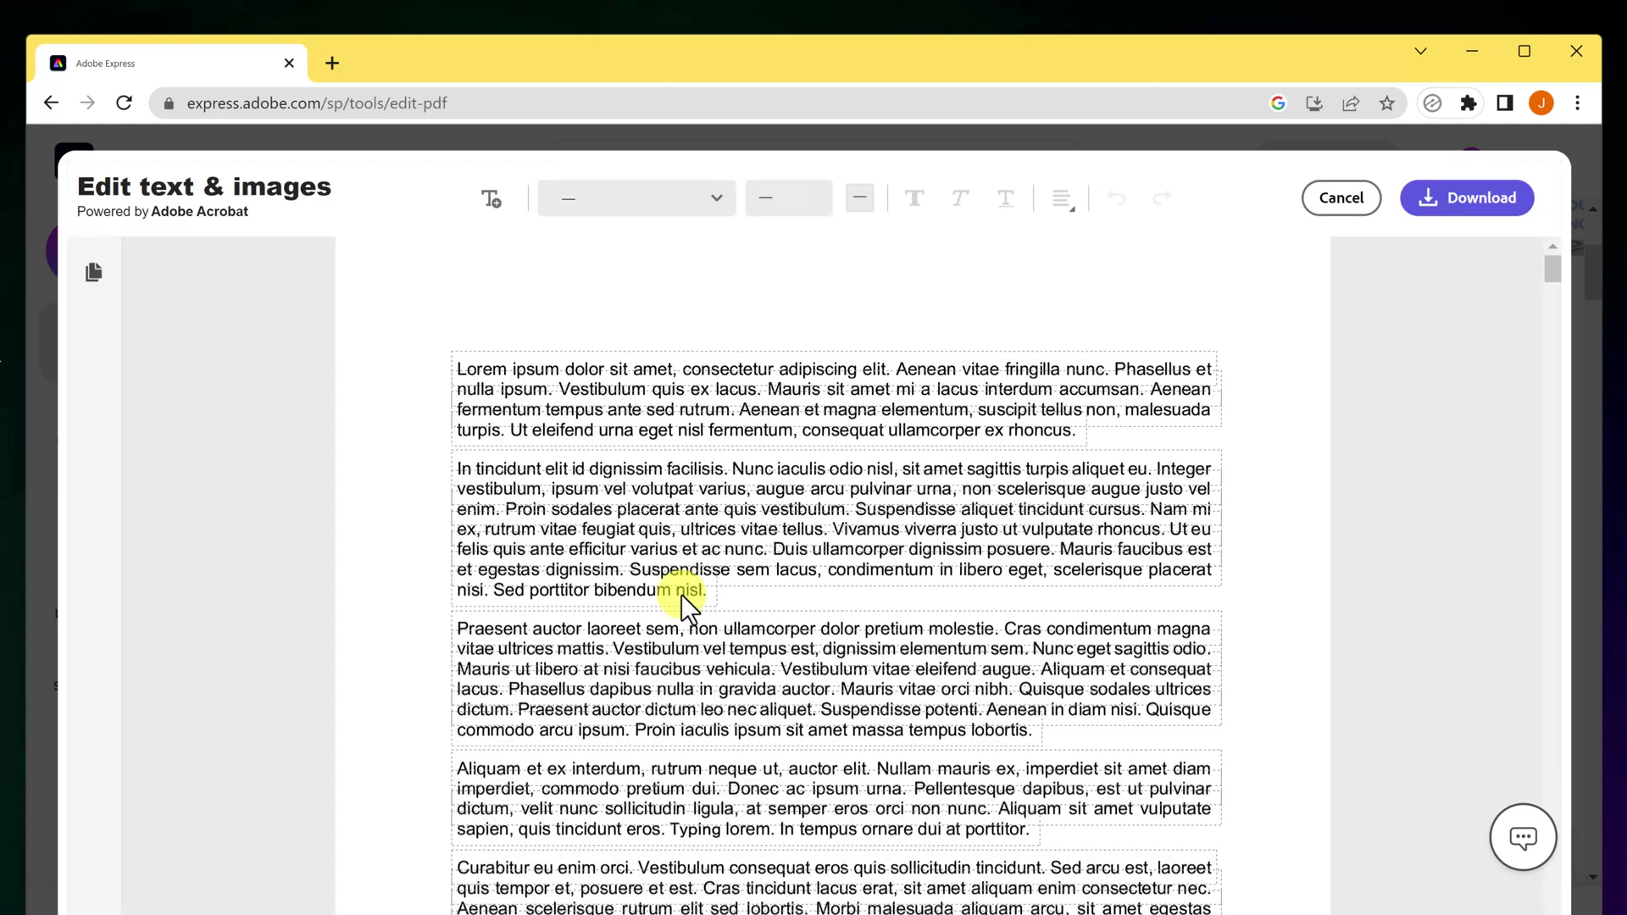
Zoom in and replace 'Lorem ipsum' with 'Changes' in the first paragraph, dismissing the font notice
scroll(676, 581, "down", 10)
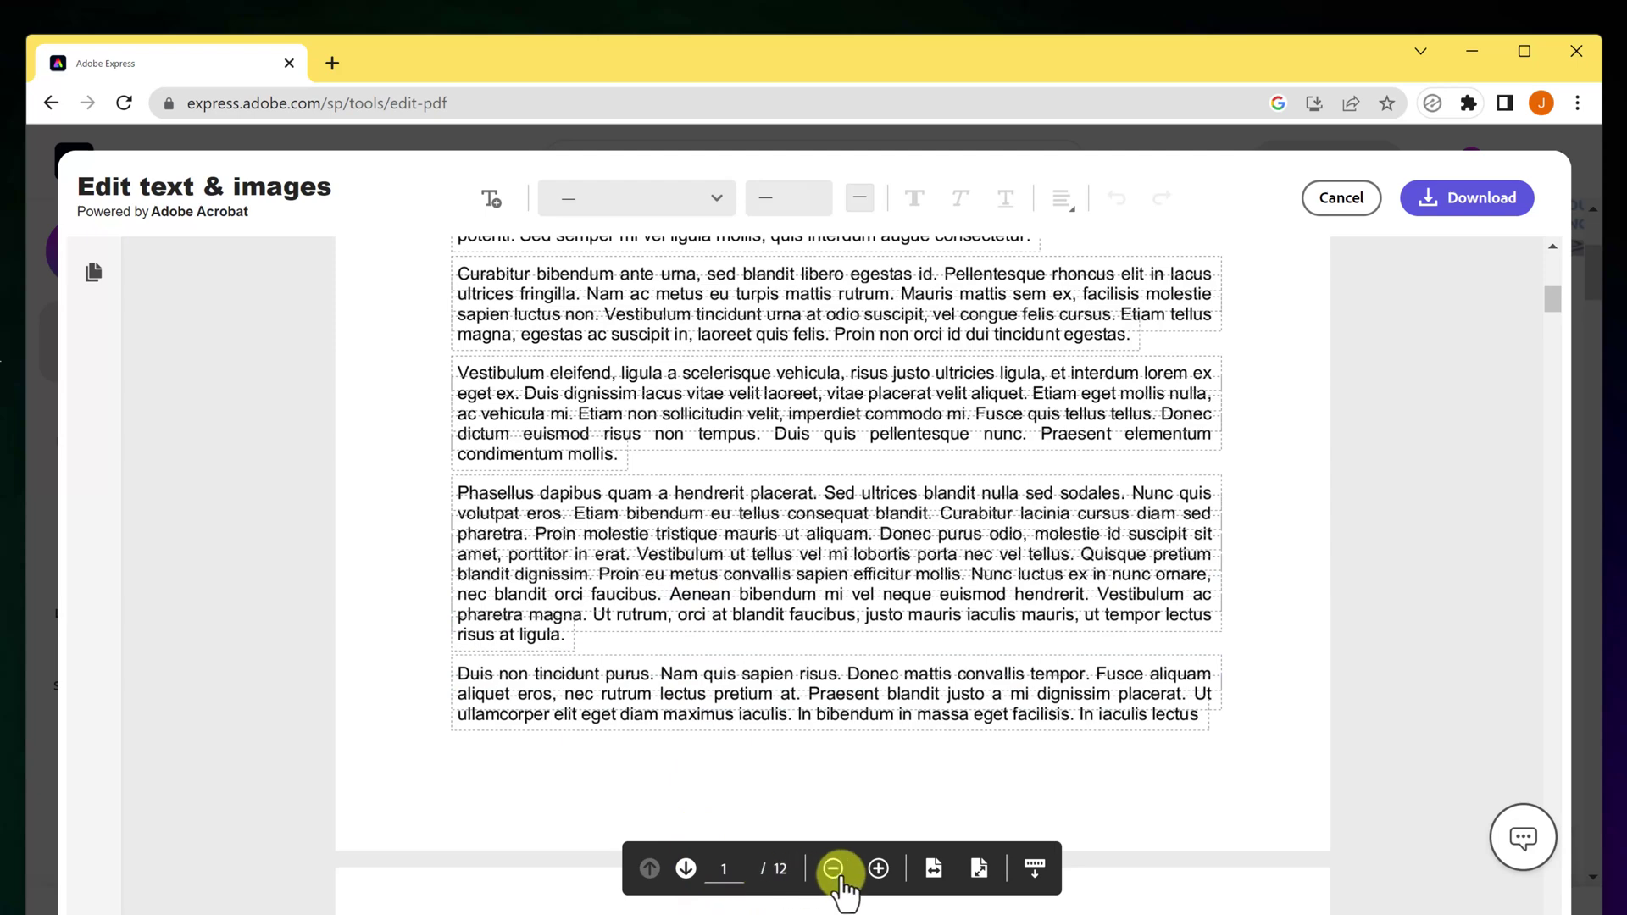
left_click(879, 869)
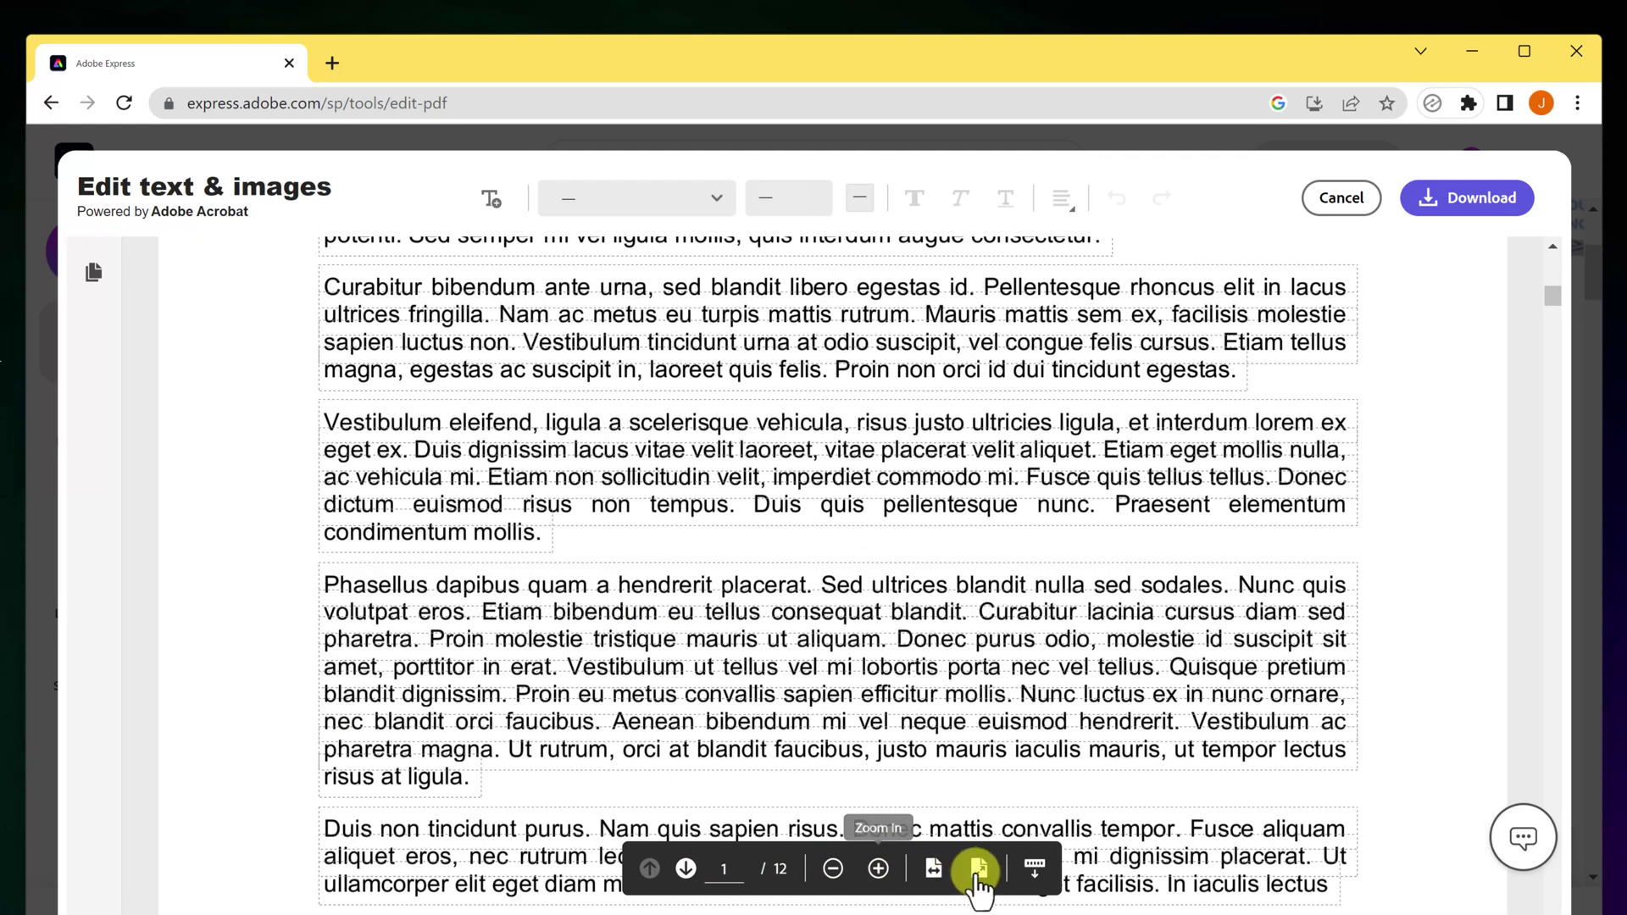
scroll(805, 594, "up", 10)
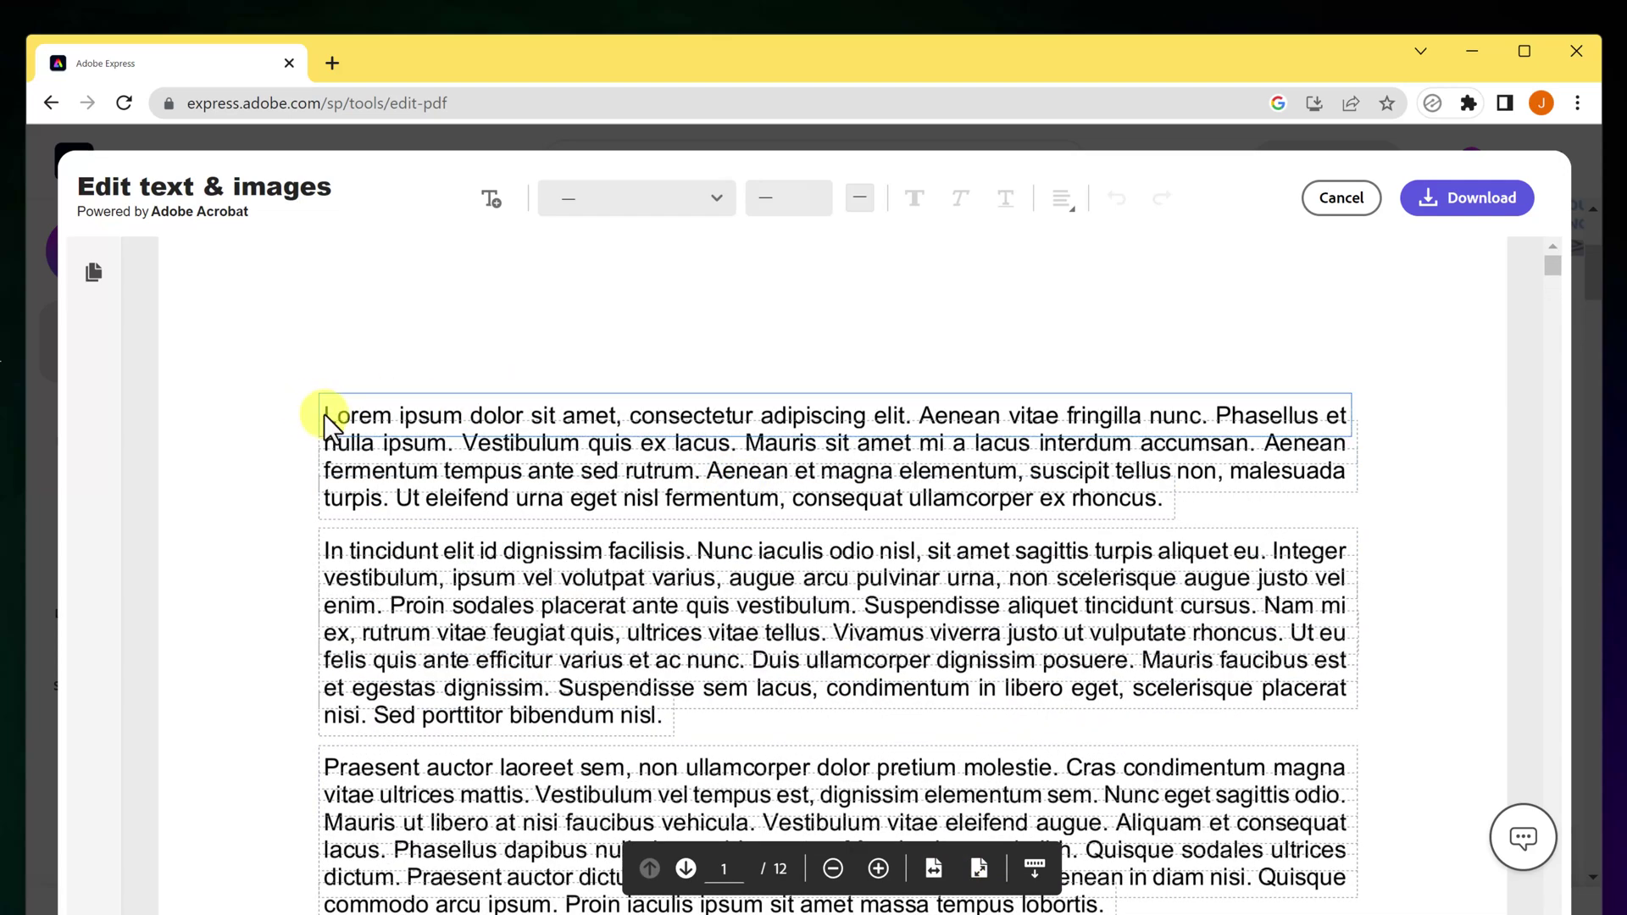
left_click(327, 415)
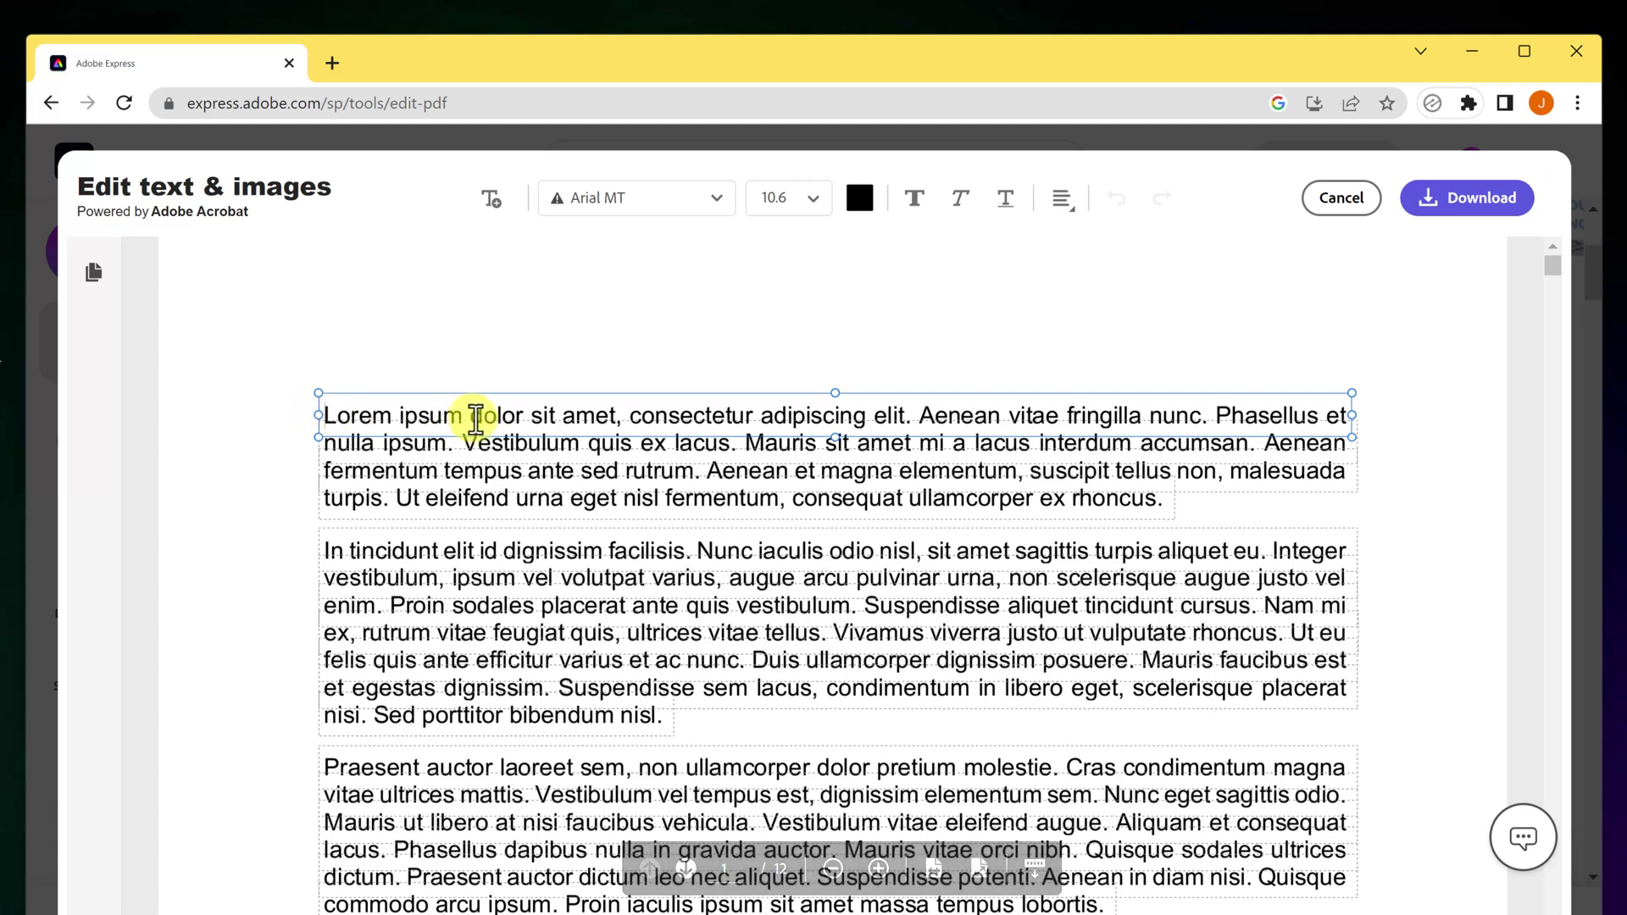
left_click_drag(466, 417, 322, 410)
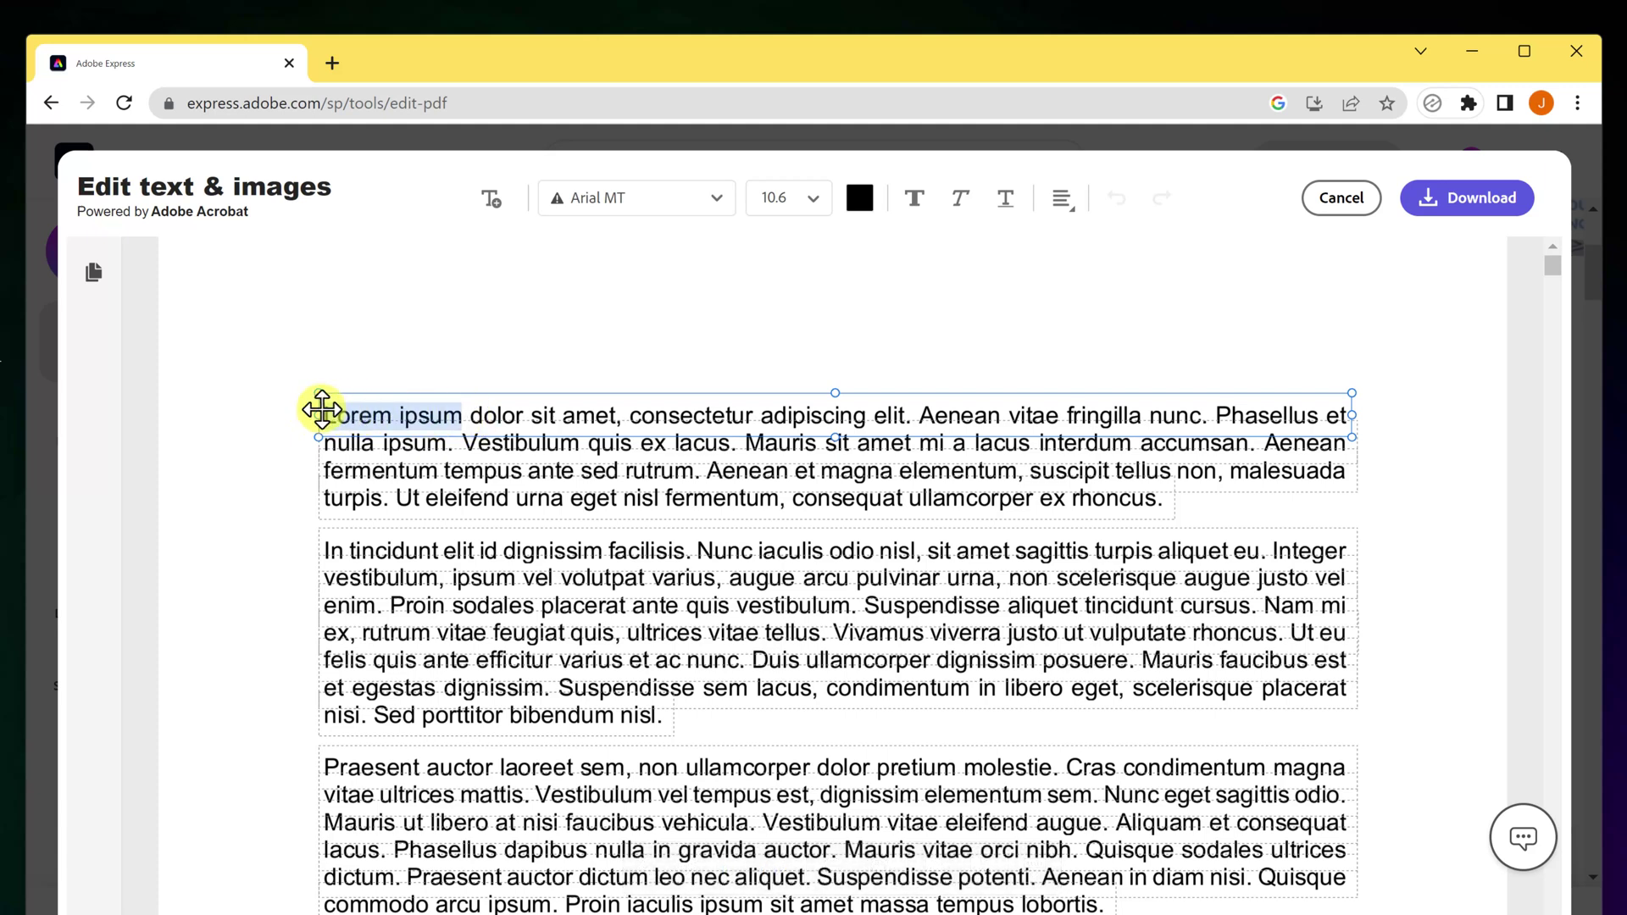
type("Changes")
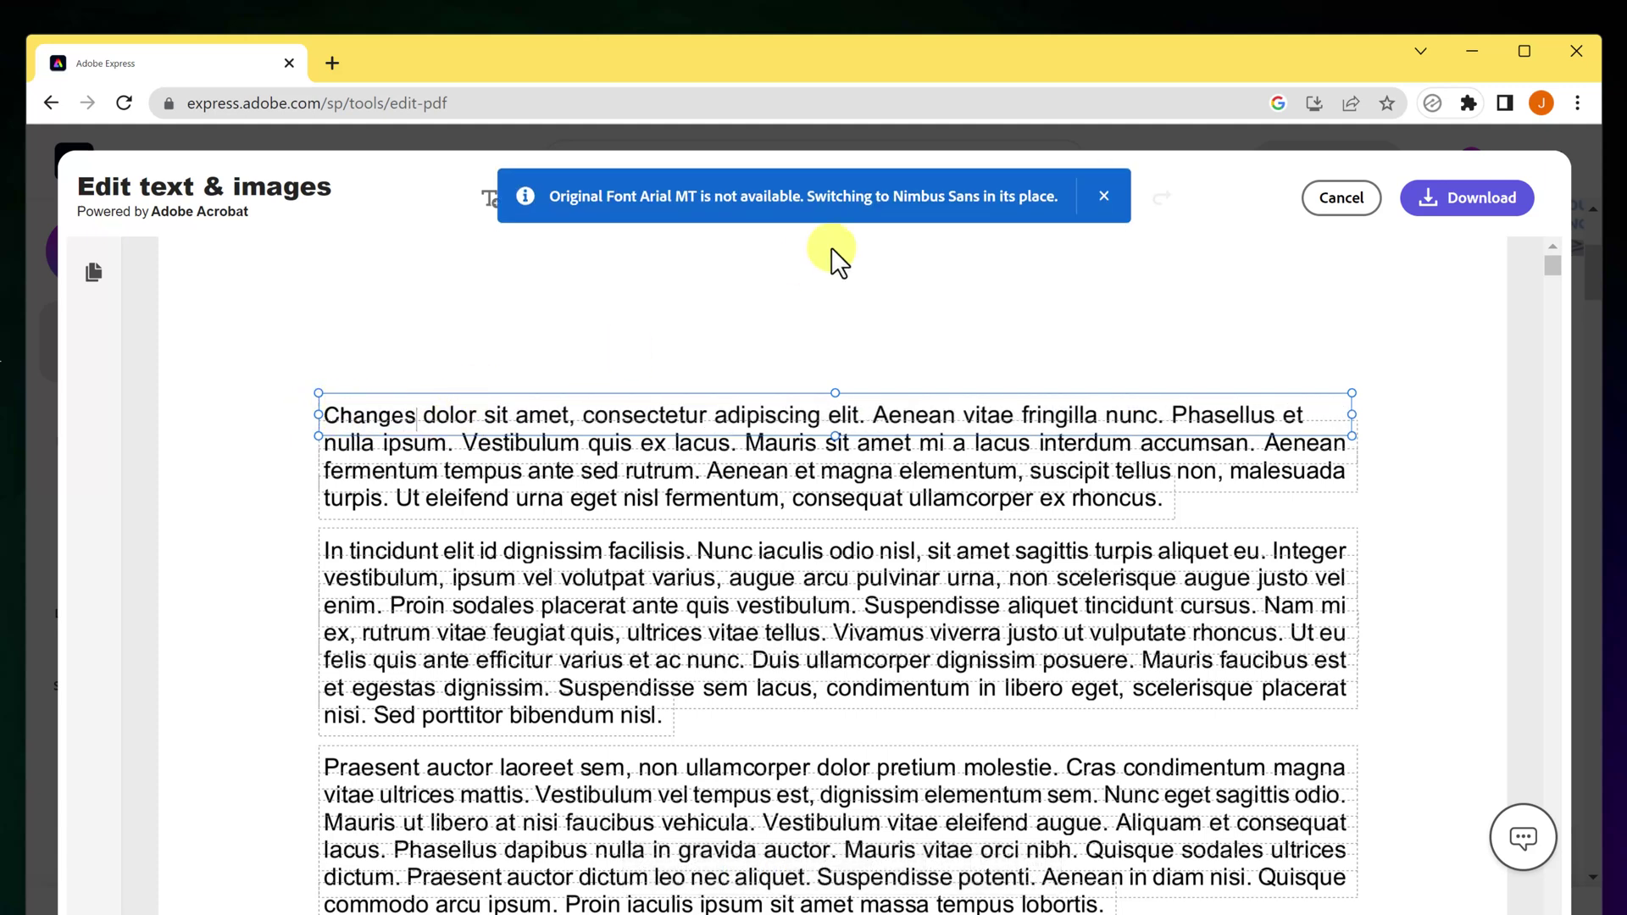
left_click(1103, 199)
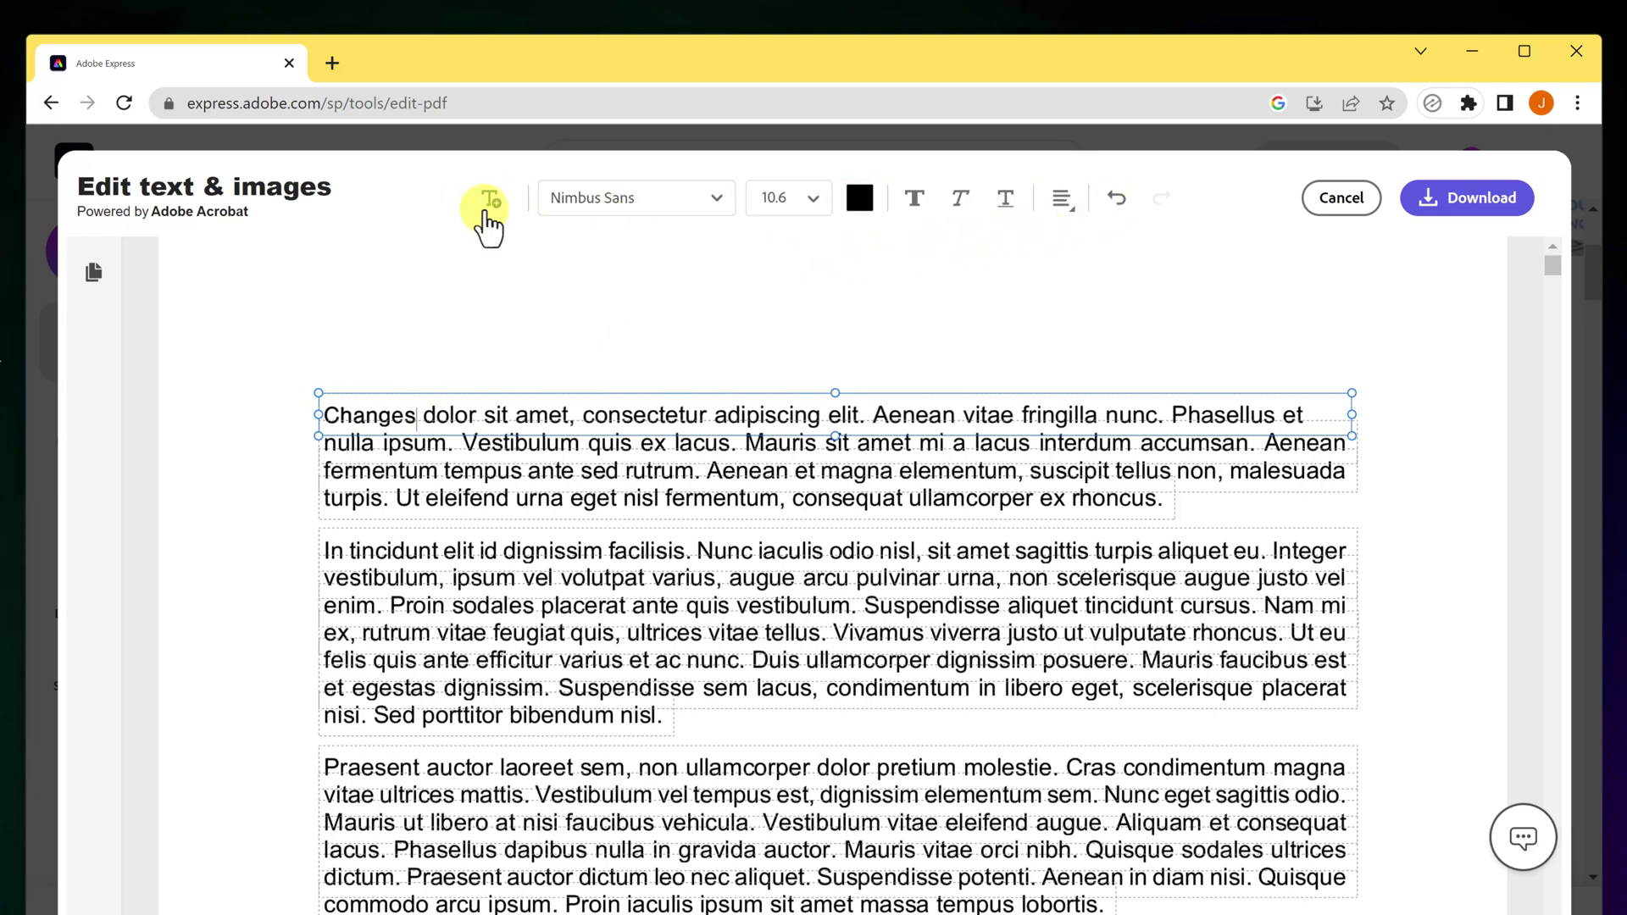
Add a 'Here' text box above the first paragraph, then download the edited PDF
left_click(487, 216)
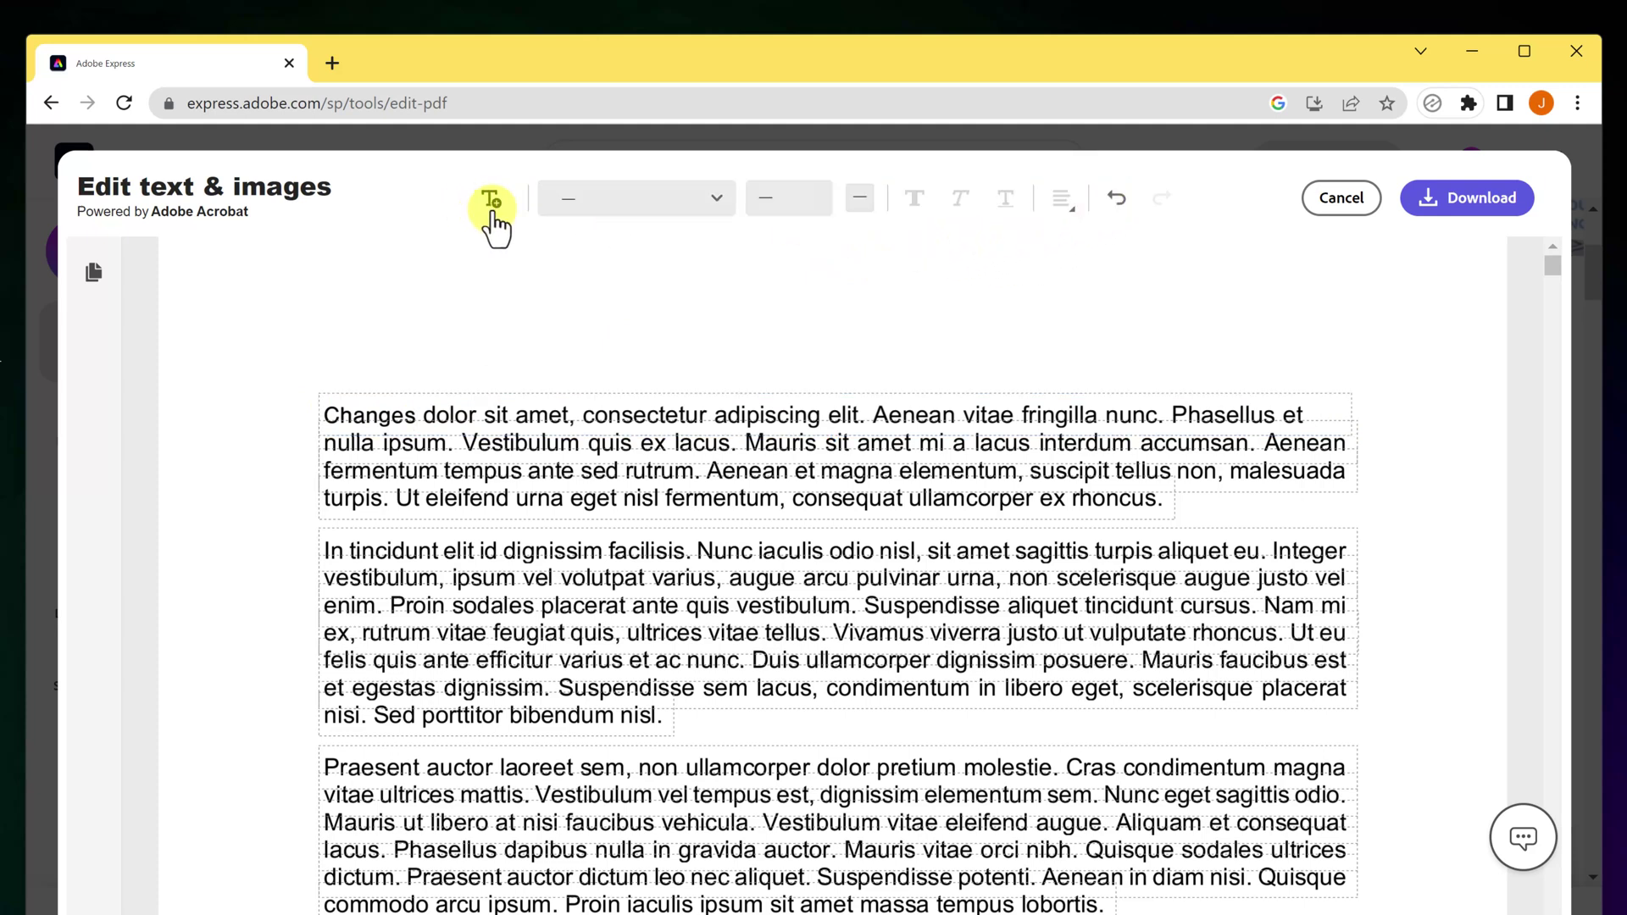
left_click(385, 339)
type("Here")
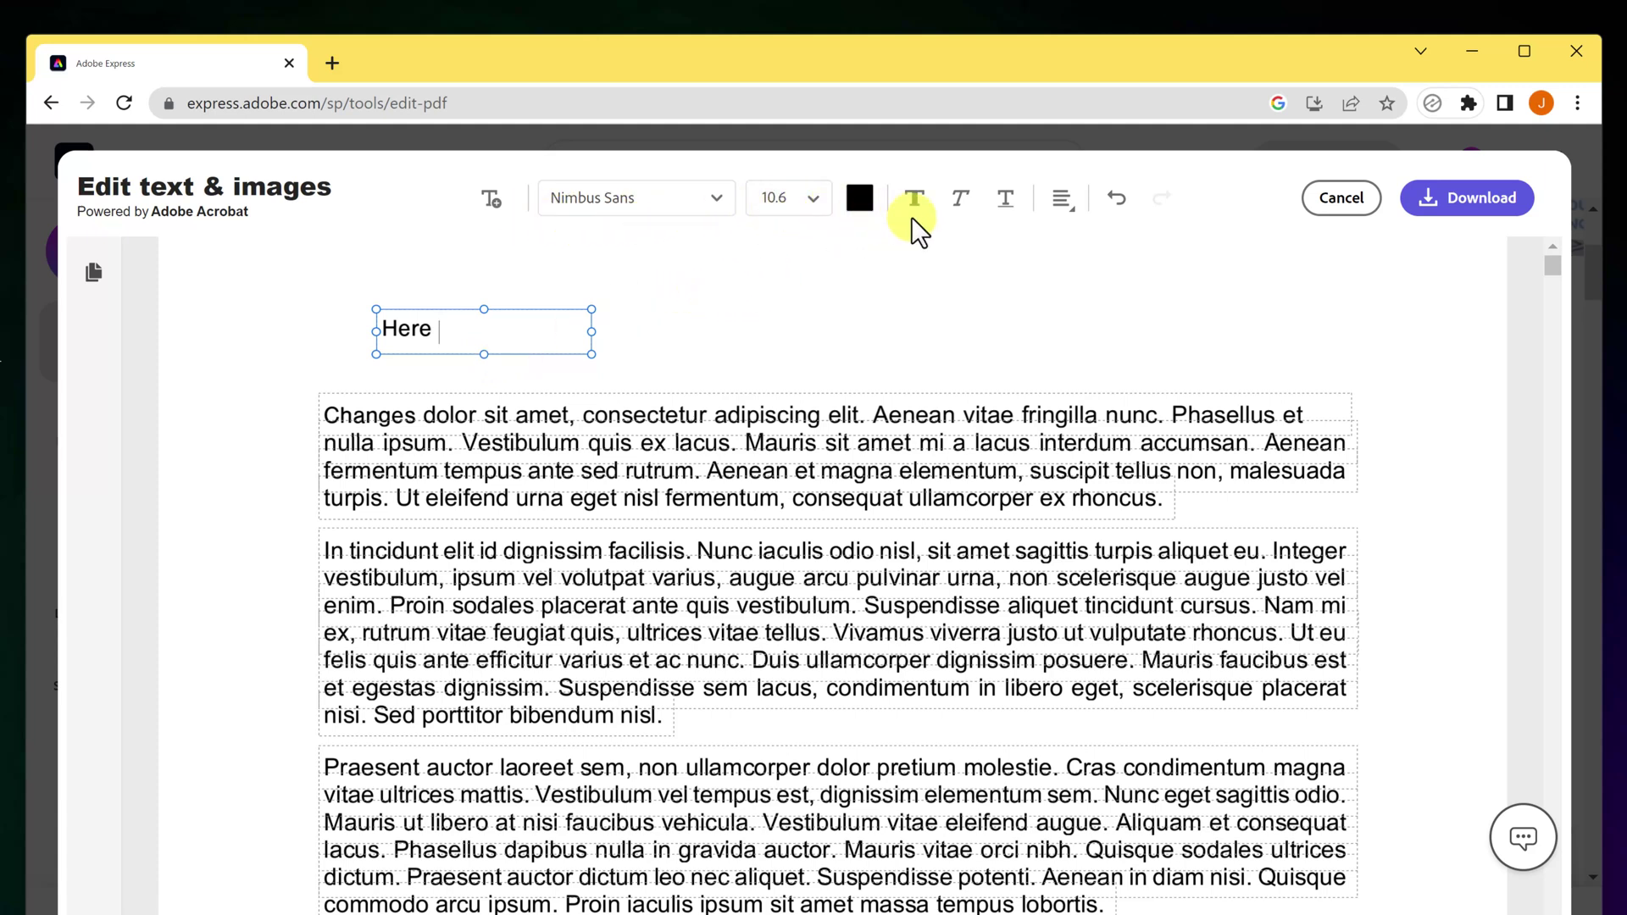
left_click(907, 456)
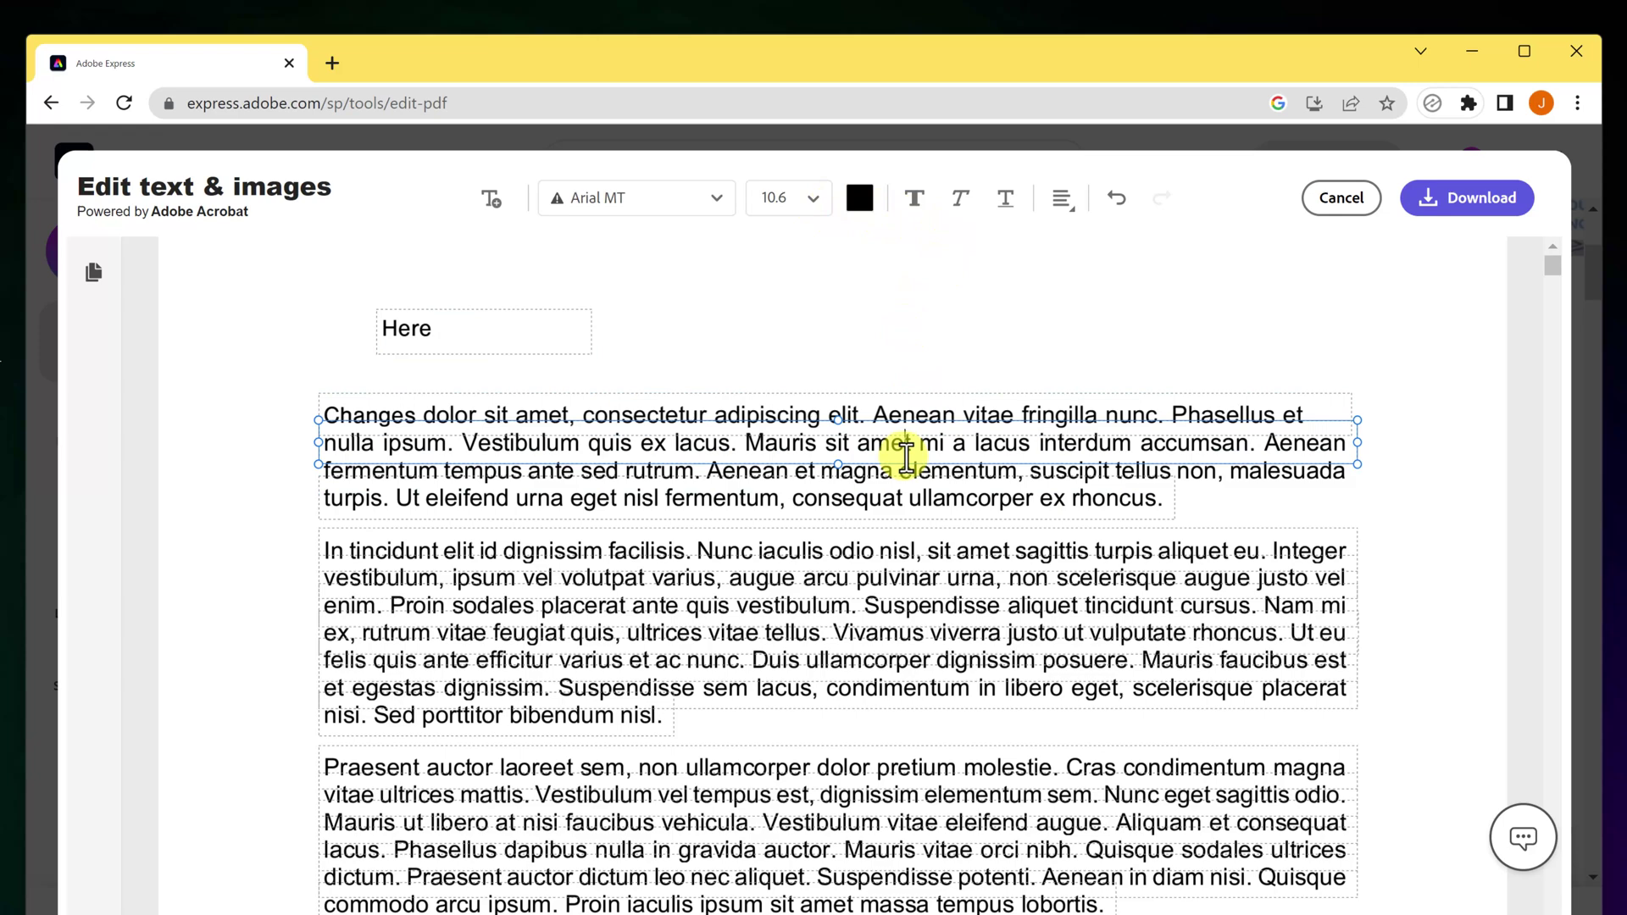
left_click(1449, 203)
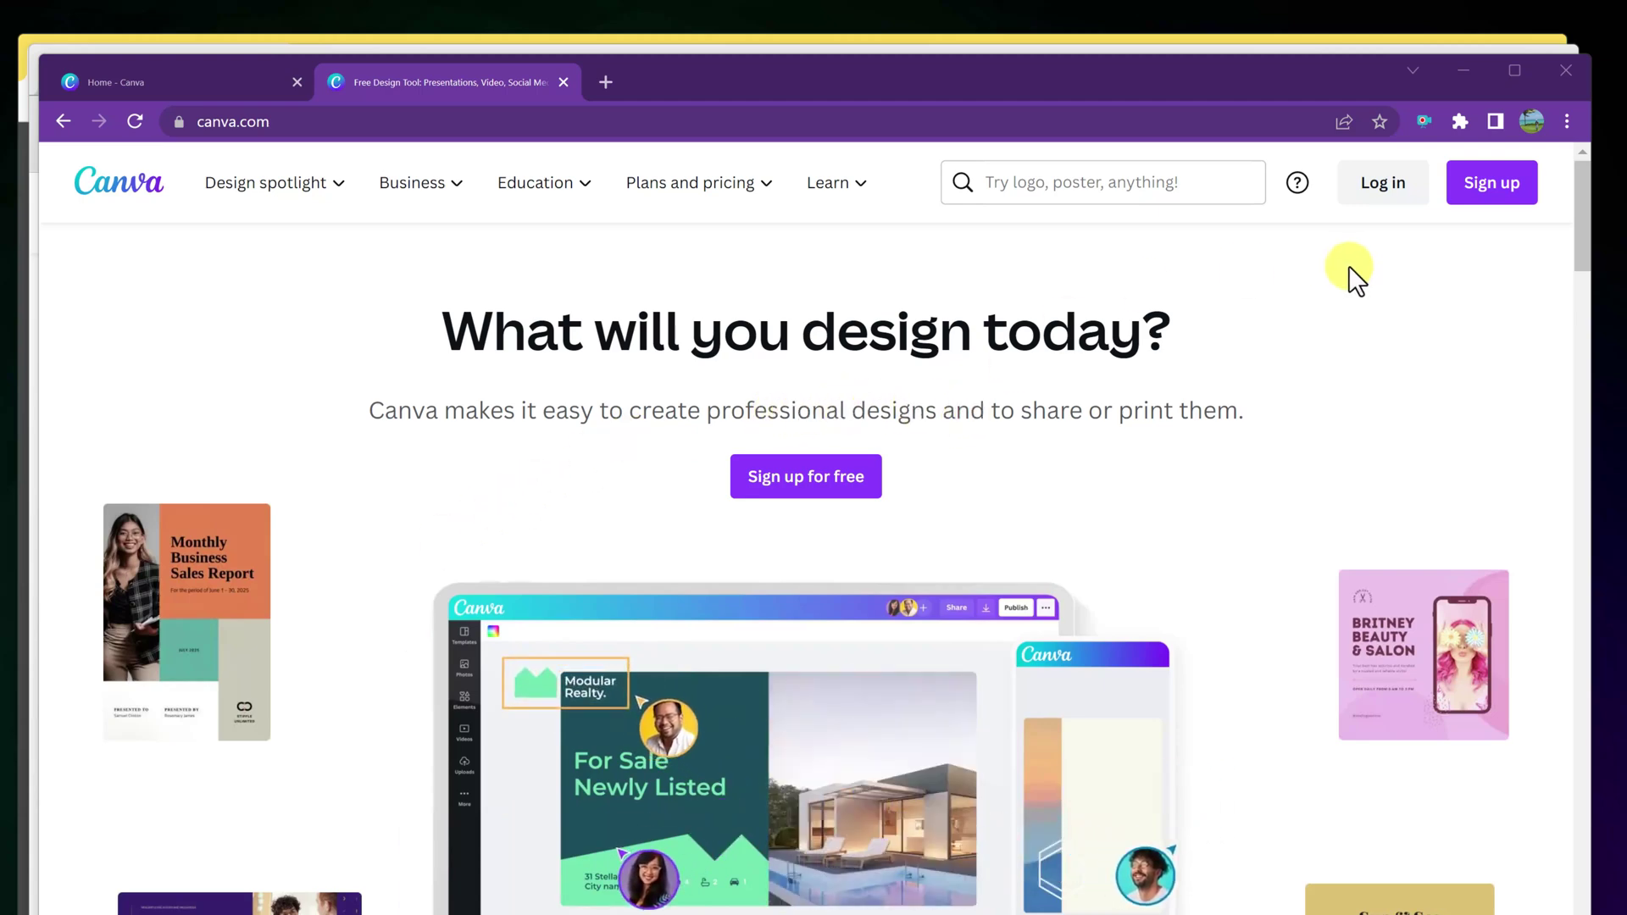
Log in to Canva with the existing Google account
left_click(1389, 190)
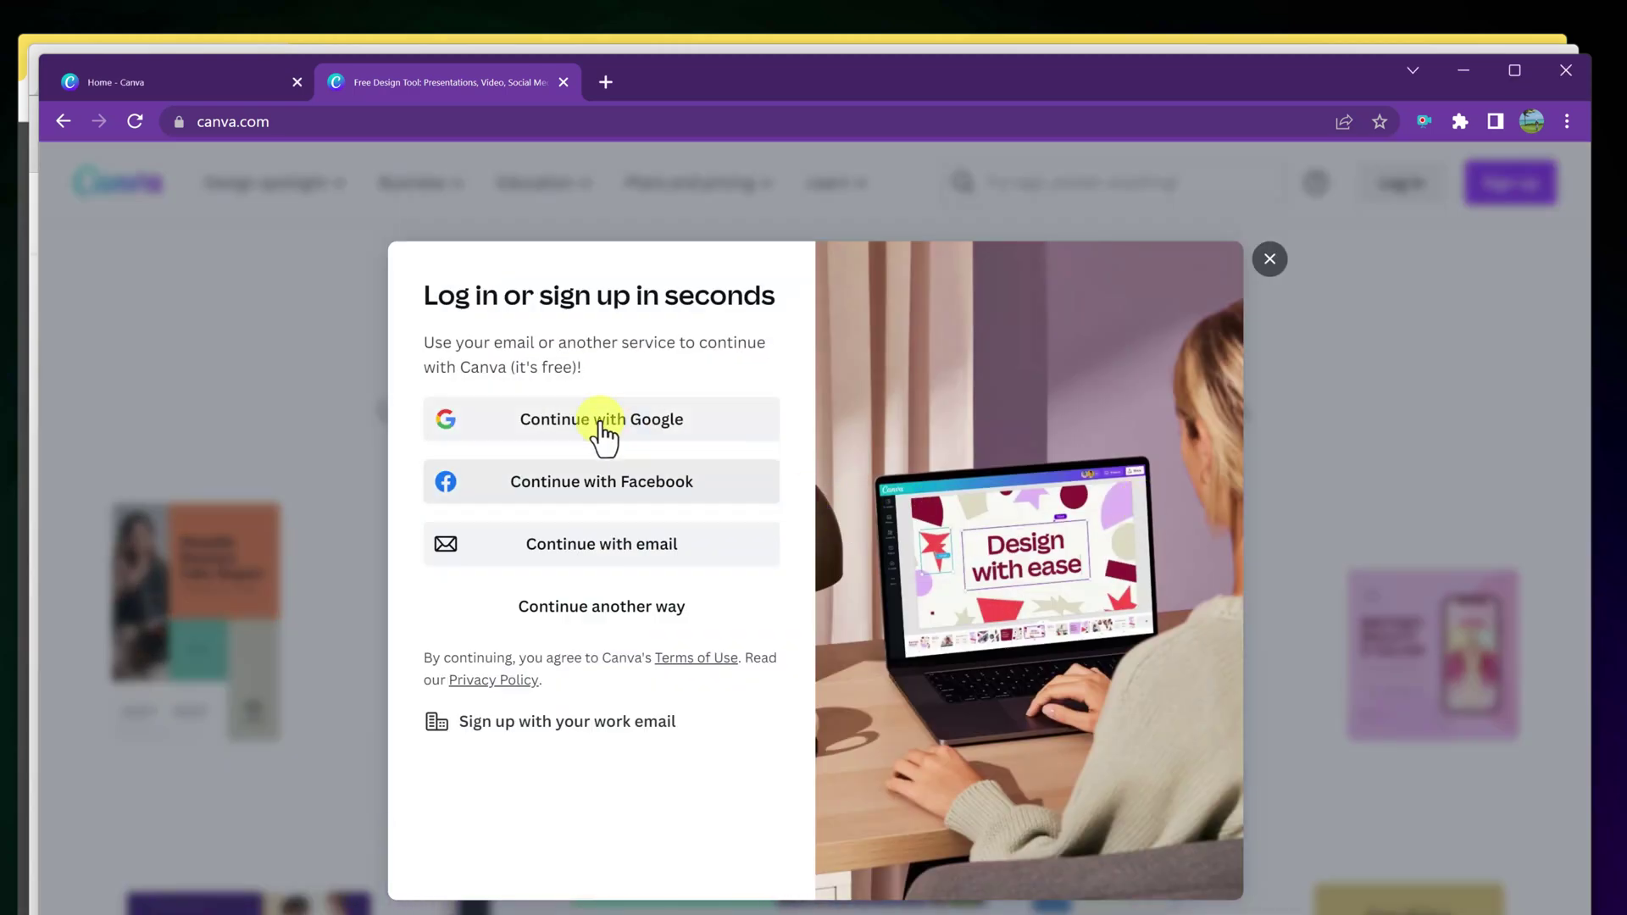
left_click(649, 431)
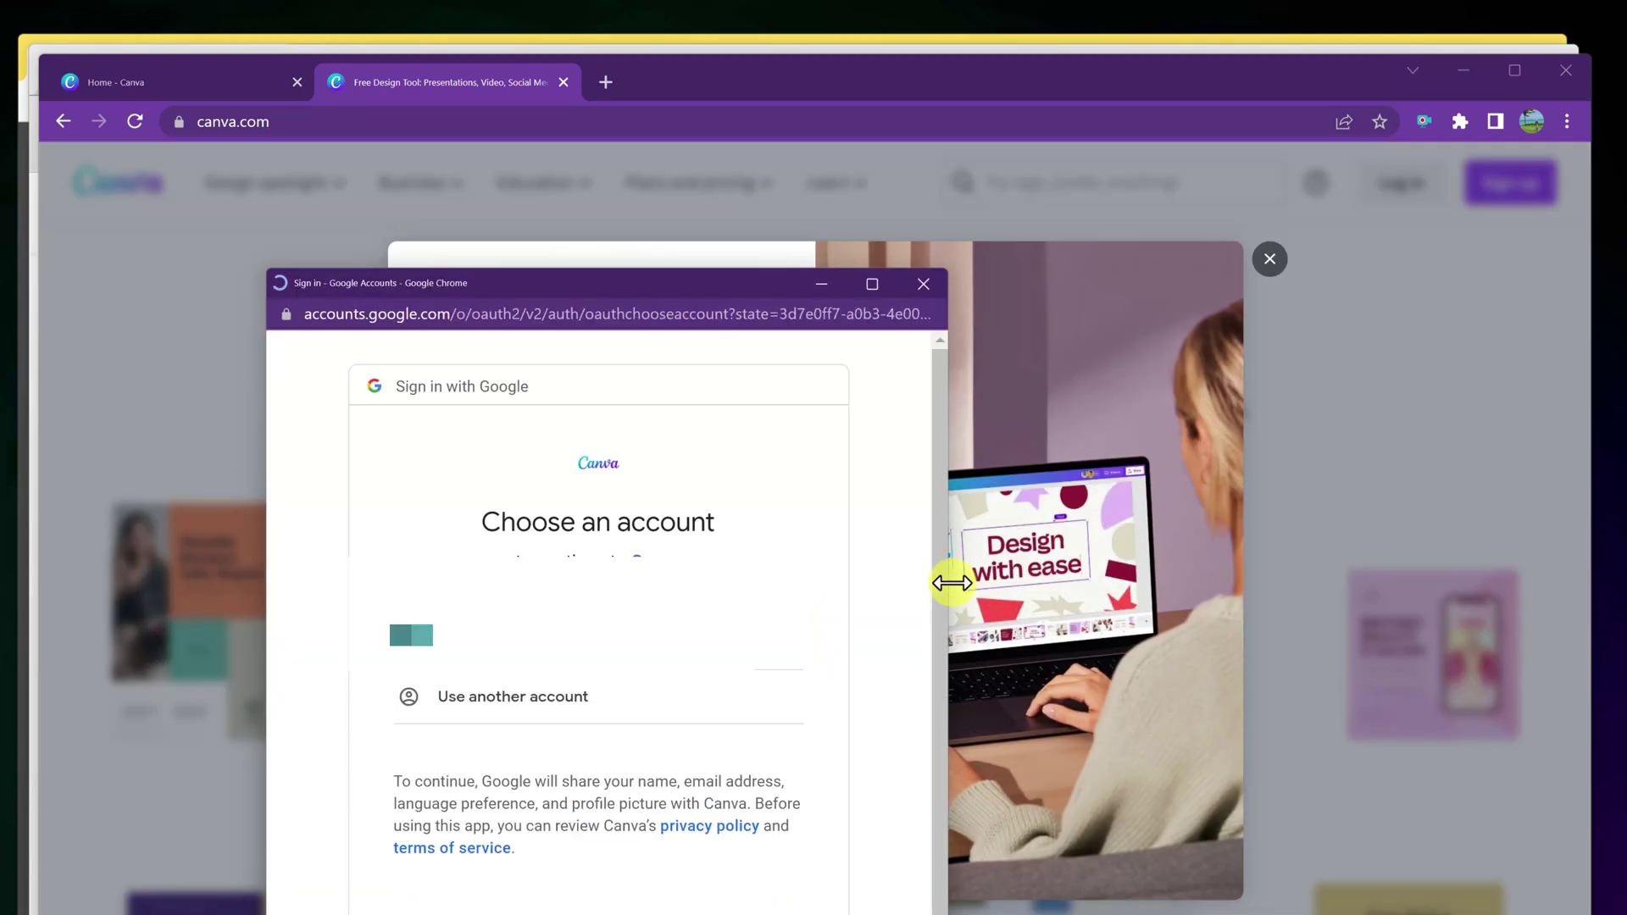
left_click(562, 625)
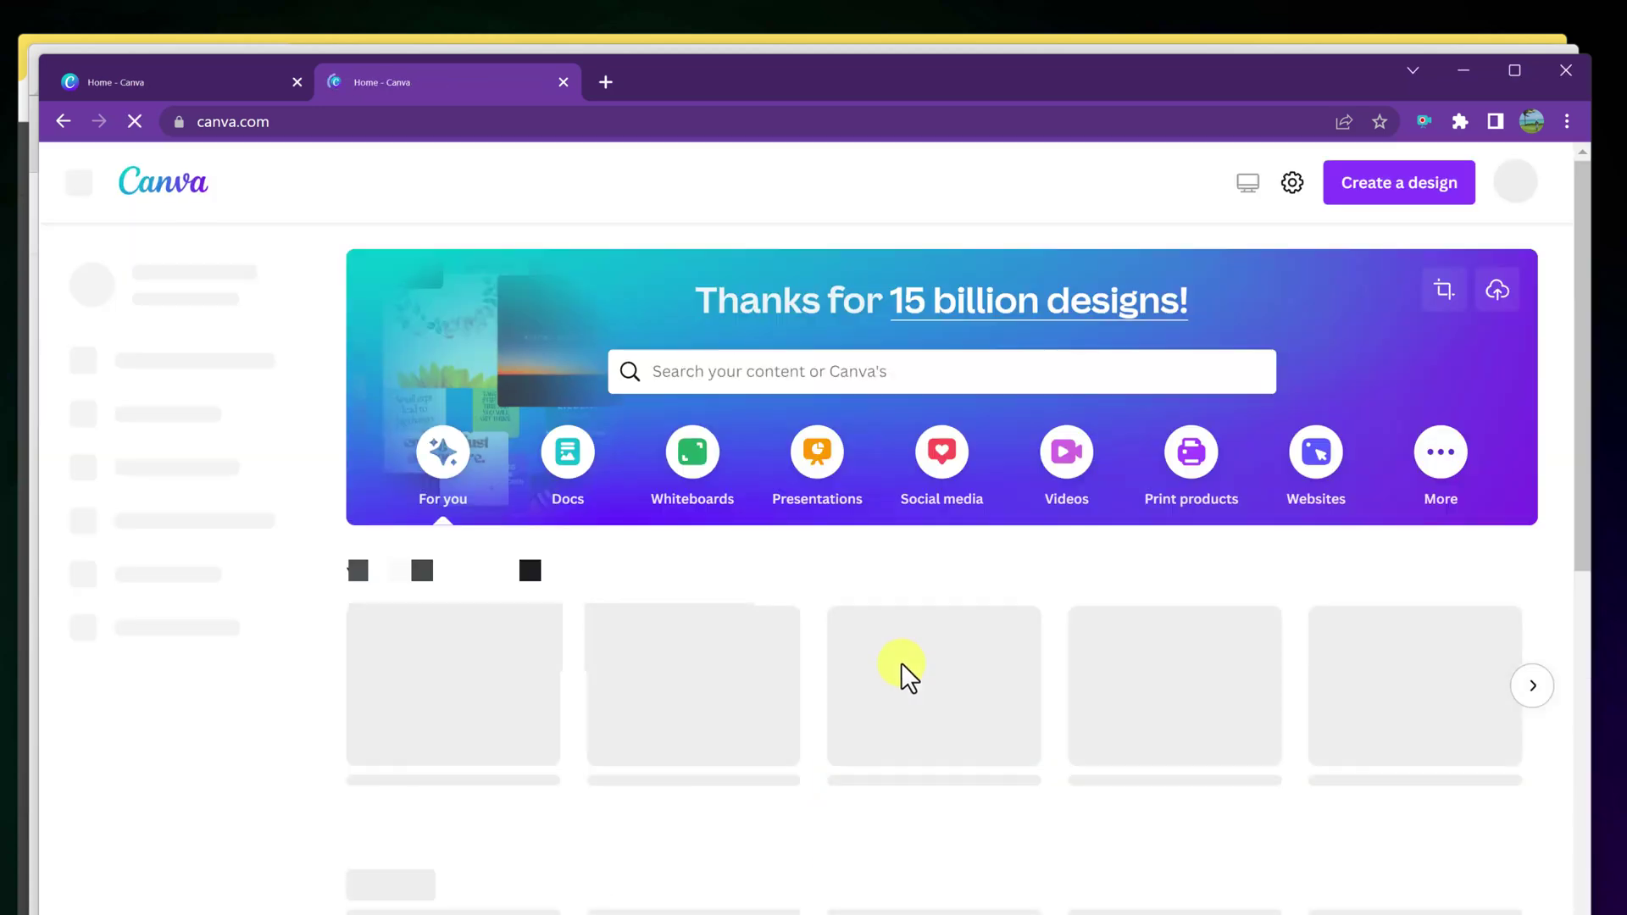
Drag sample-pdf-download.pdf from the desktop onto the Canva home page to import it
scroll(782, 843, "down", 2)
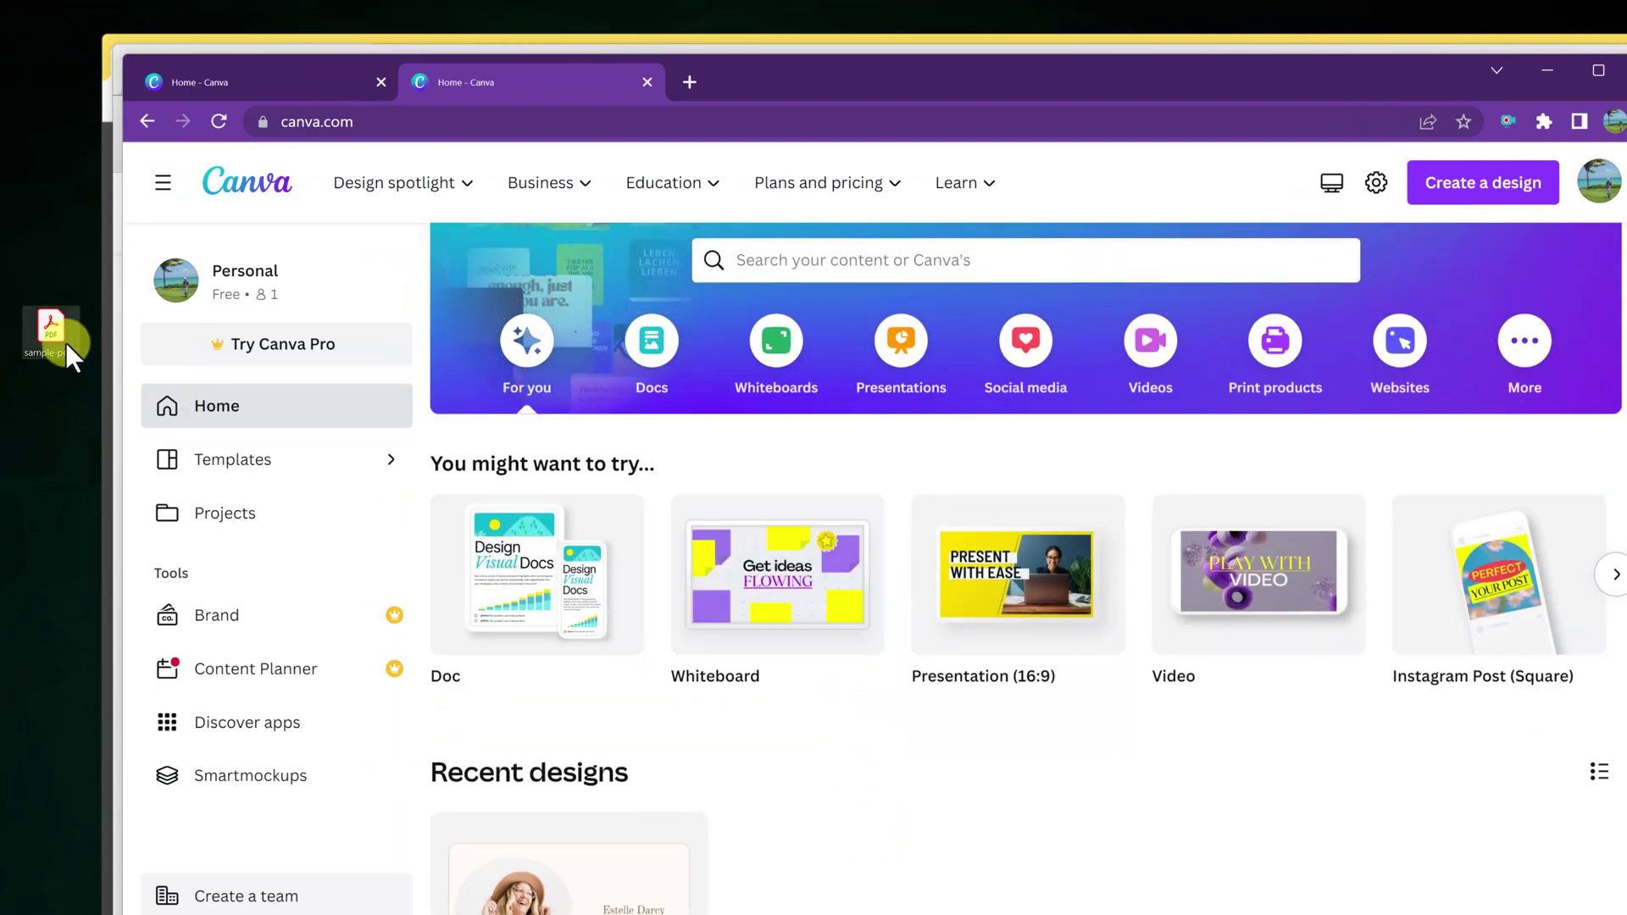
left_click_drag(64, 342, 926, 755)
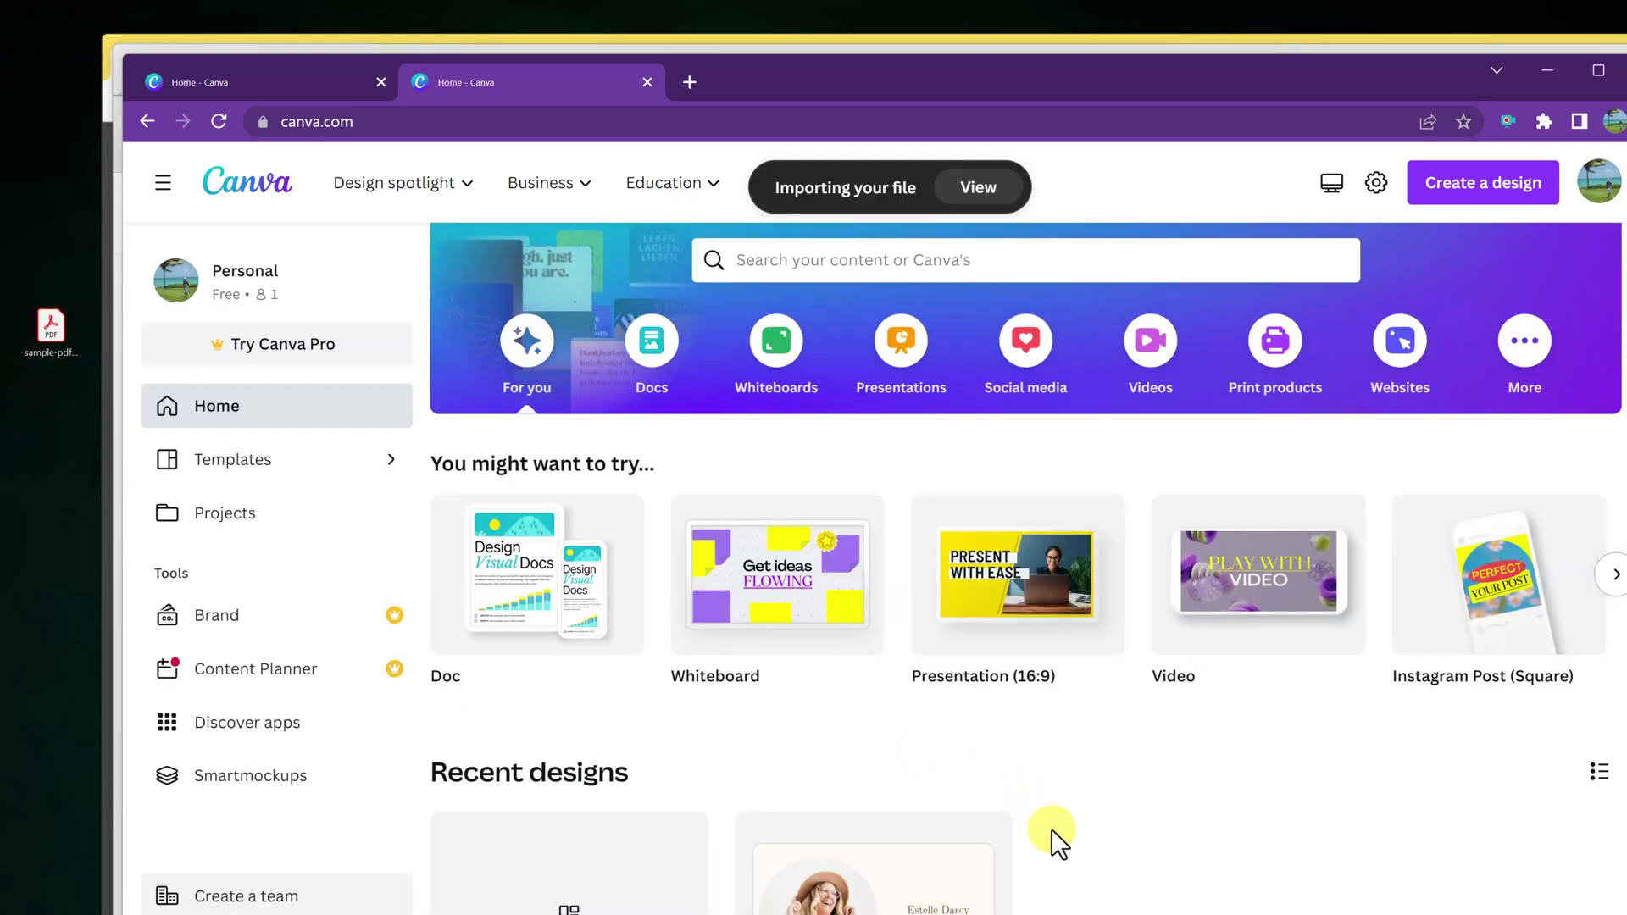
scroll(1060, 848, "down", 3)
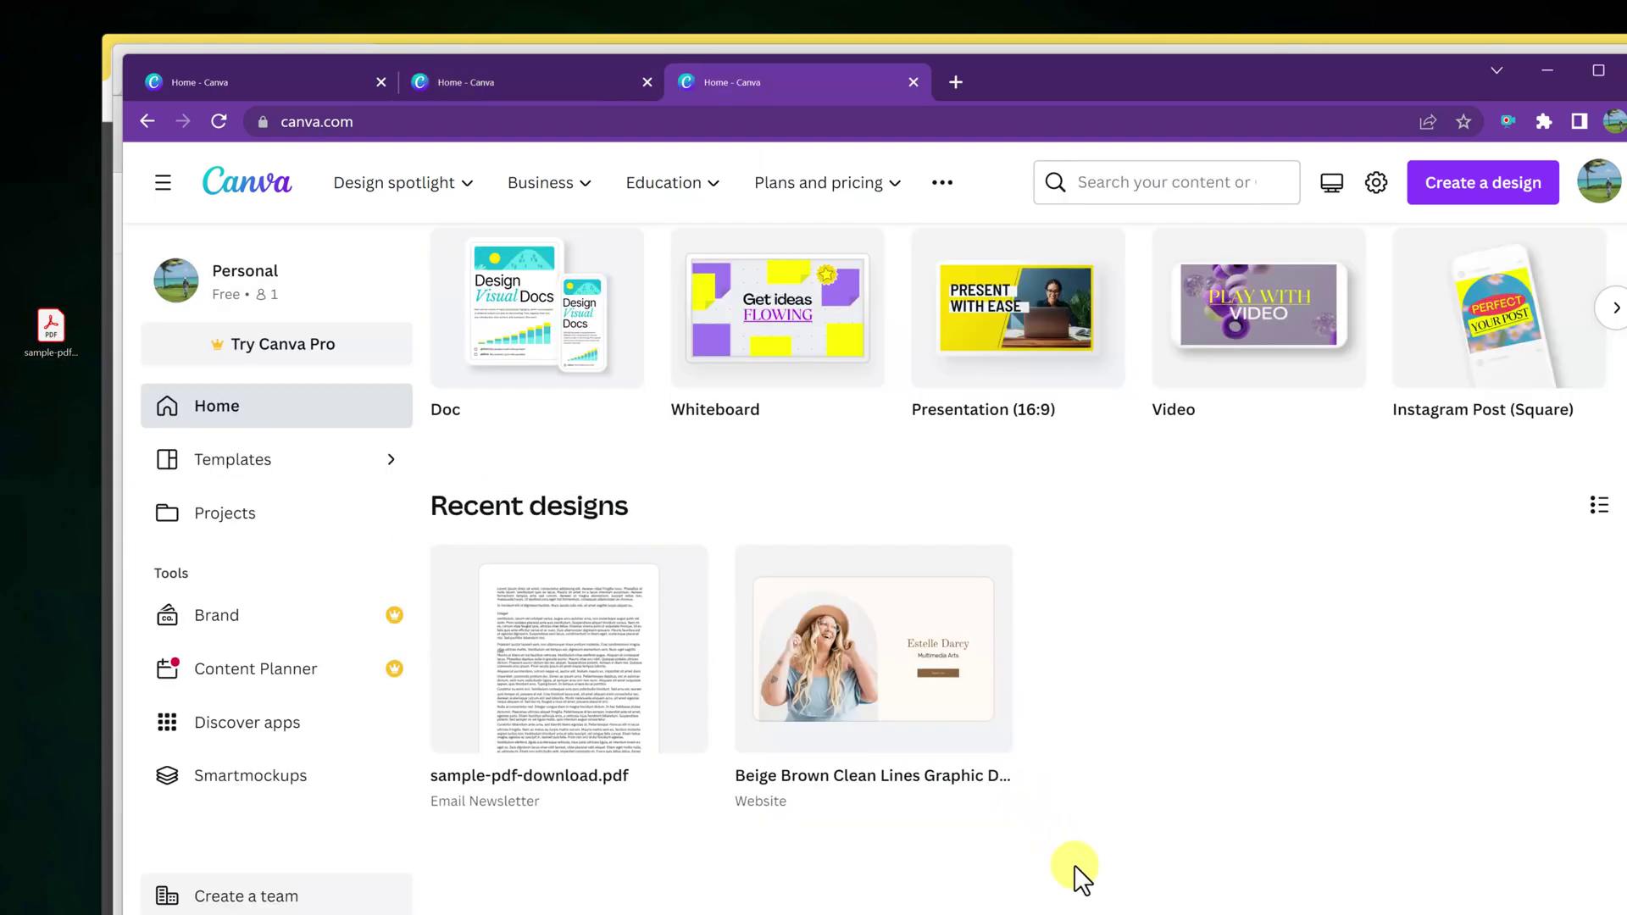
Open the imported sample PDF design and enlarge the page to 95% zoom
left_click(585, 682)
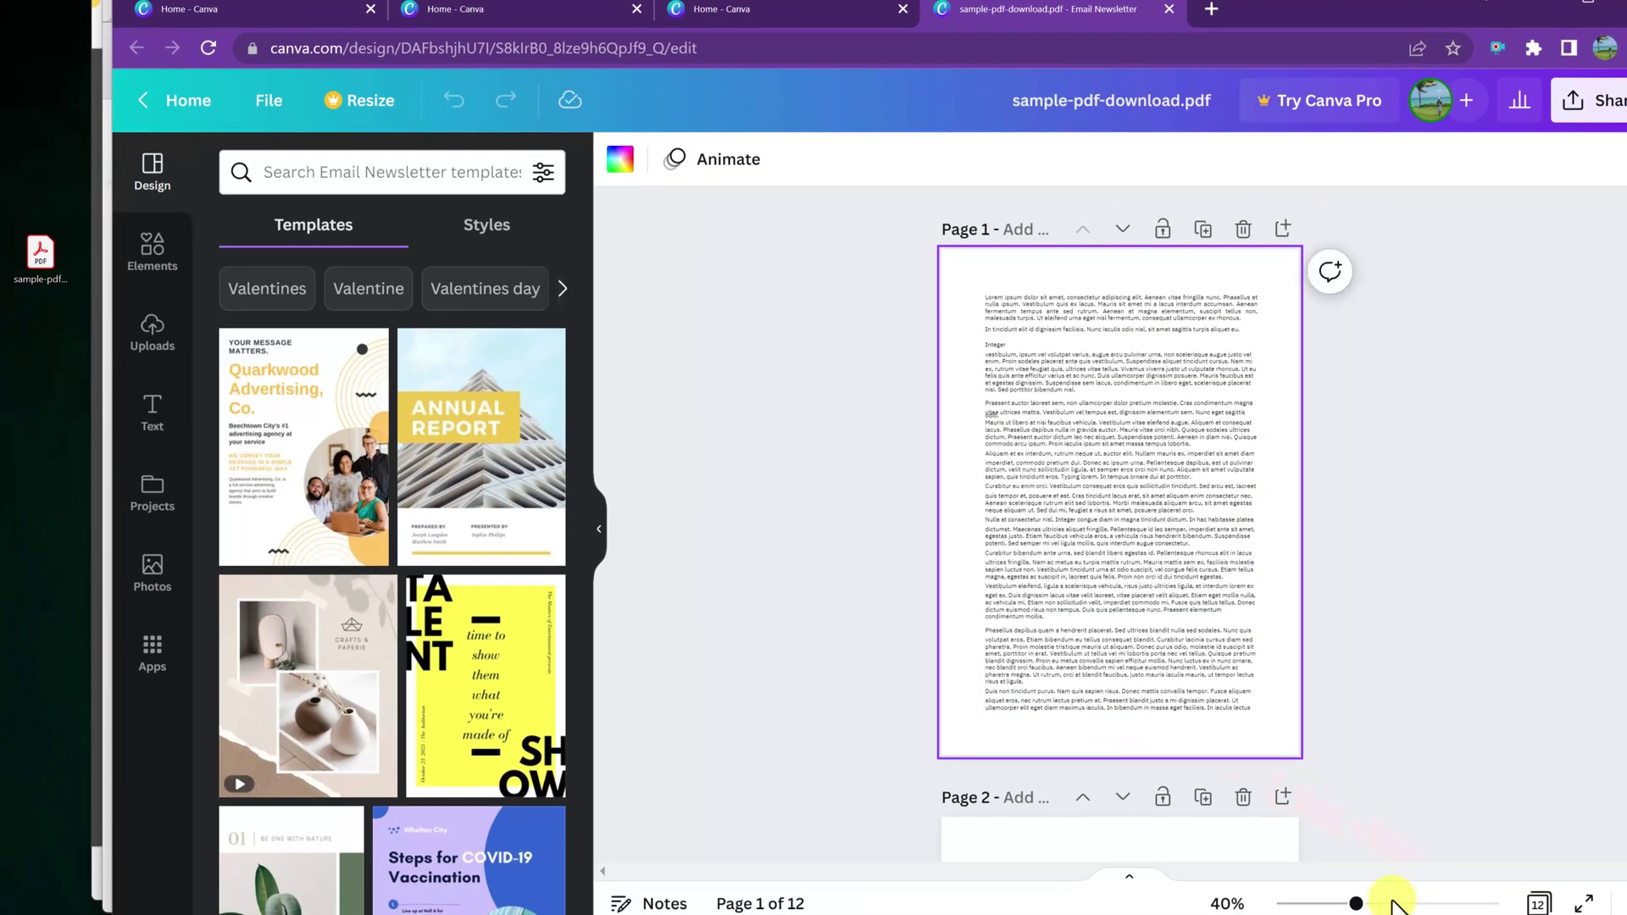
left_click_drag(1357, 903, 1399, 905)
scroll(1137, 665, "up", 5)
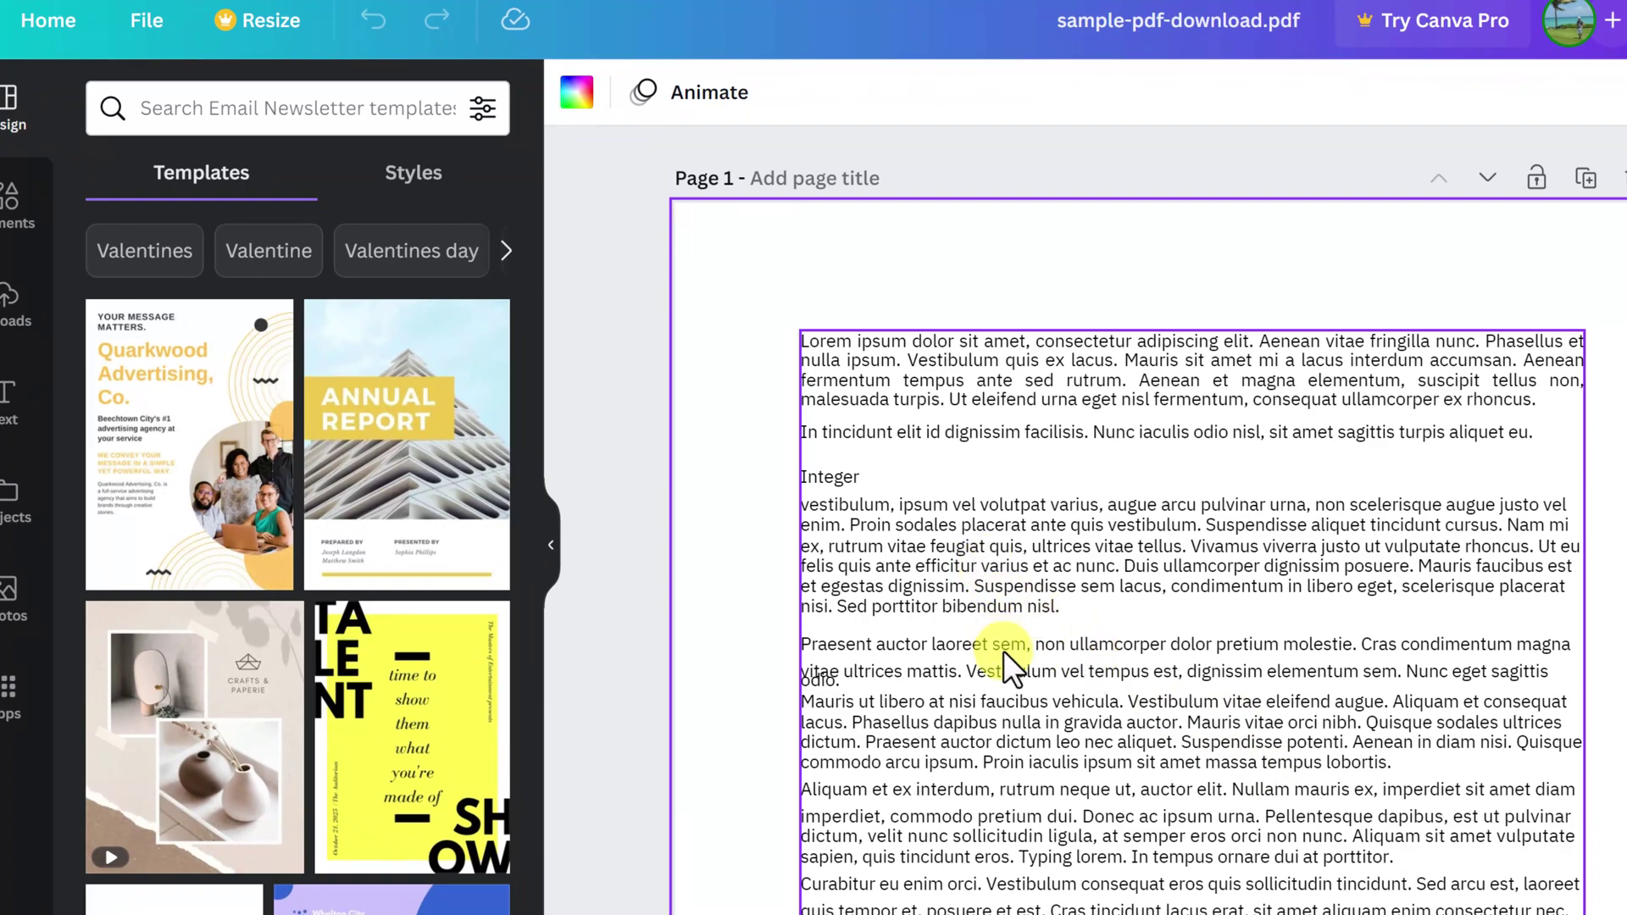
scroll(955, 587, "down", 10)
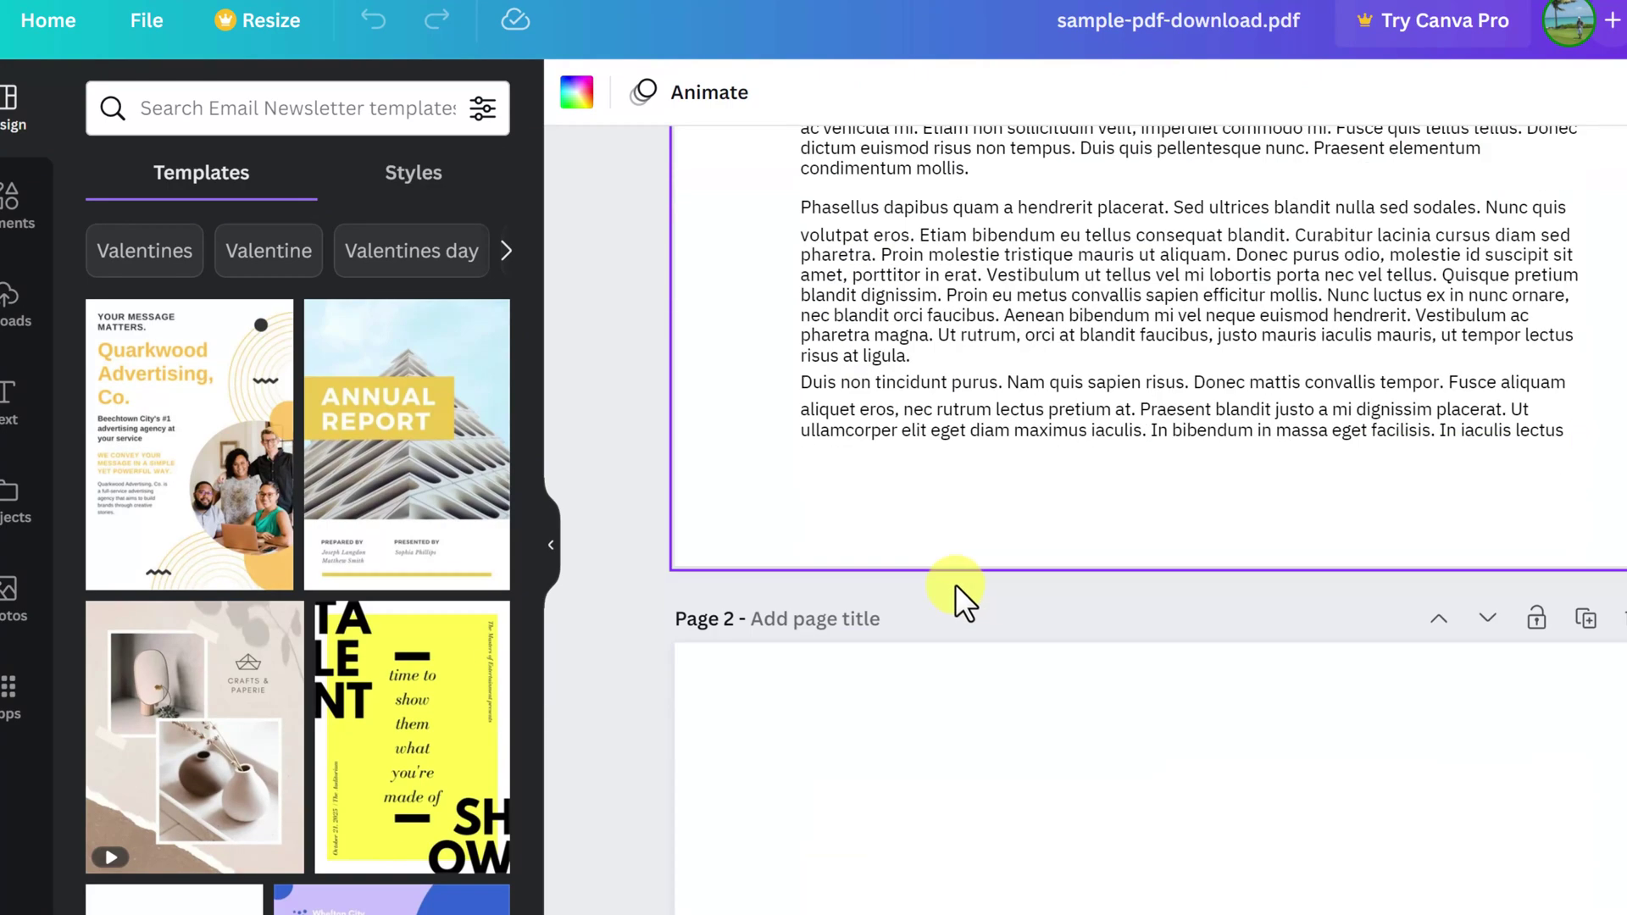
scroll(955, 586, "up", 6)
Delete 'nteger' from 'Integer' in the page 1 text, leaving a lone I
left_click(929, 589)
key("ctrl+a")
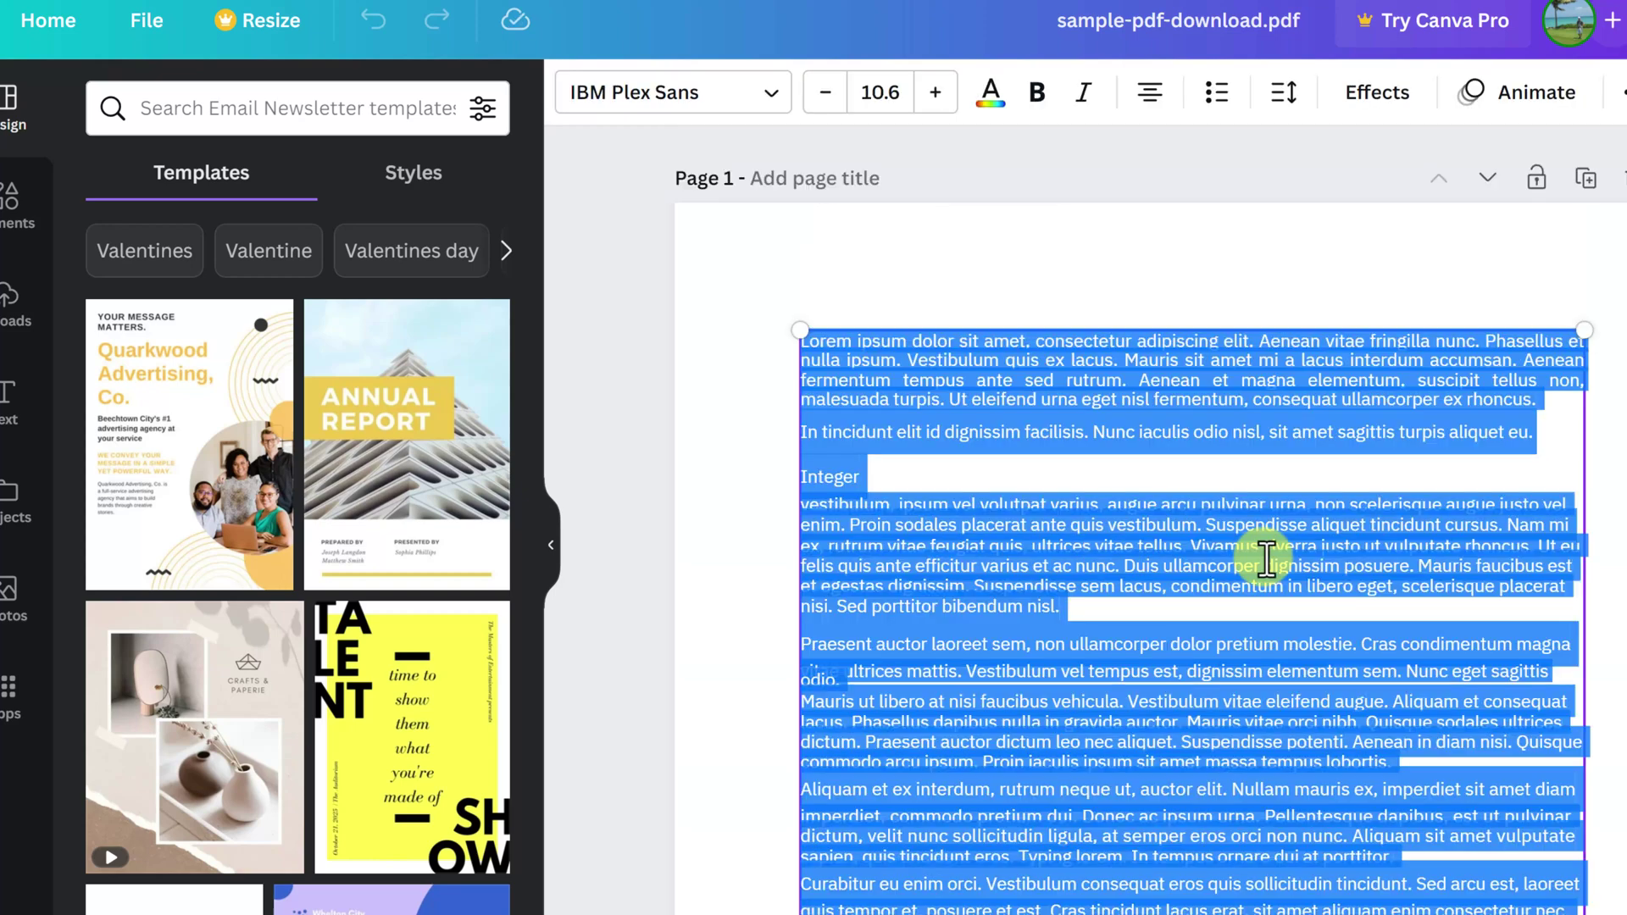
left_click(1320, 579)
left_click_drag(863, 476, 804, 476)
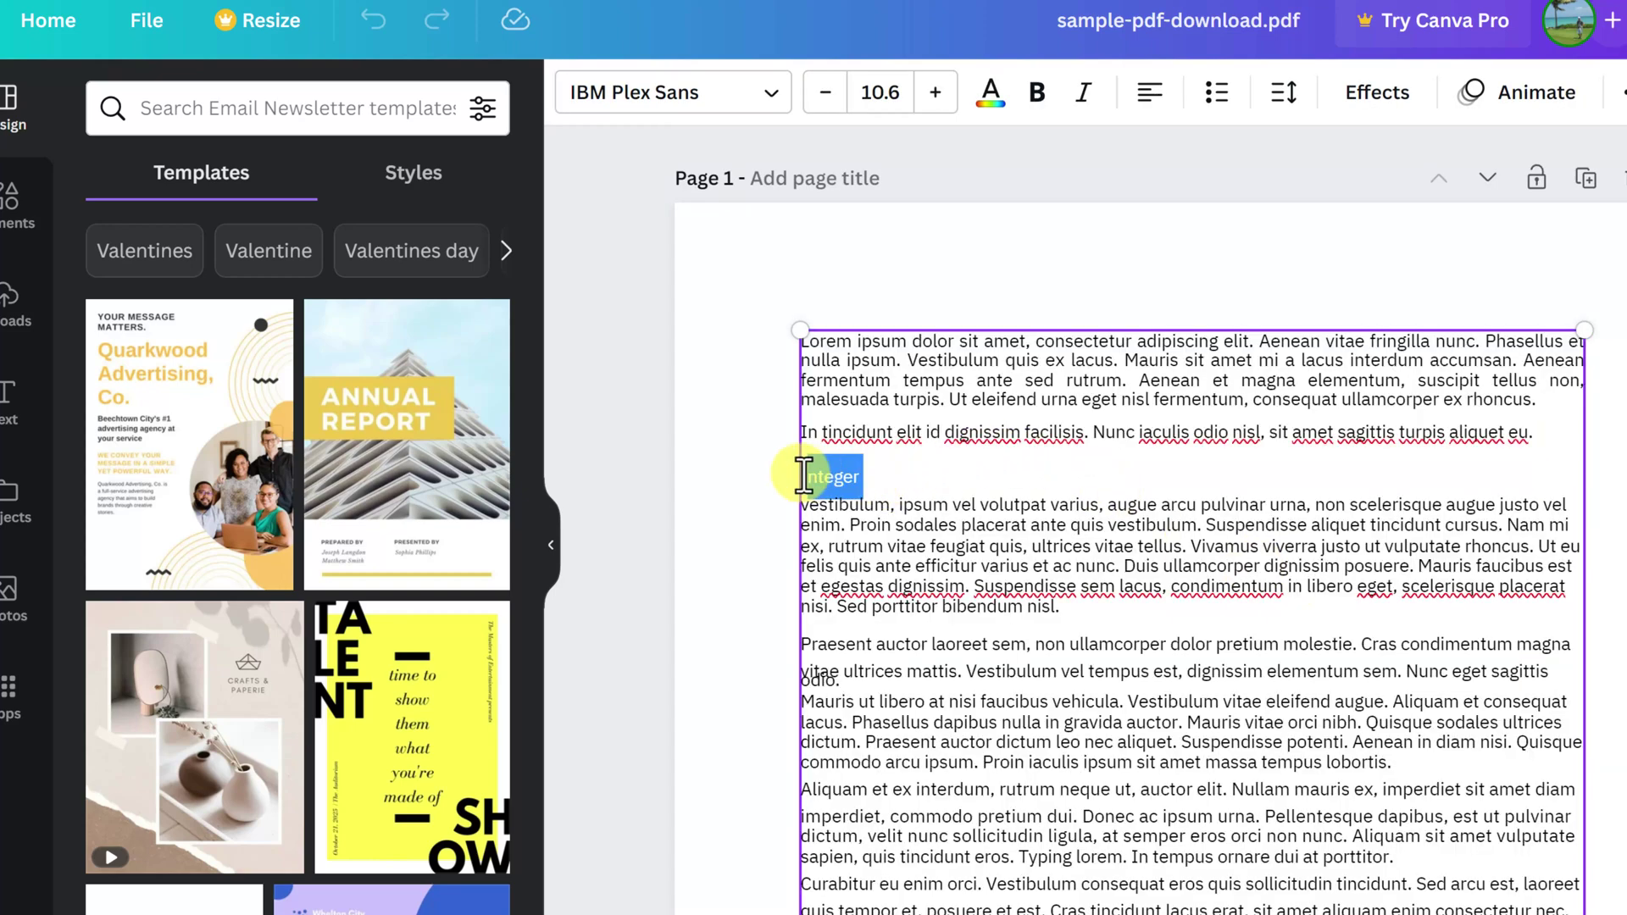
key("BackSpace")
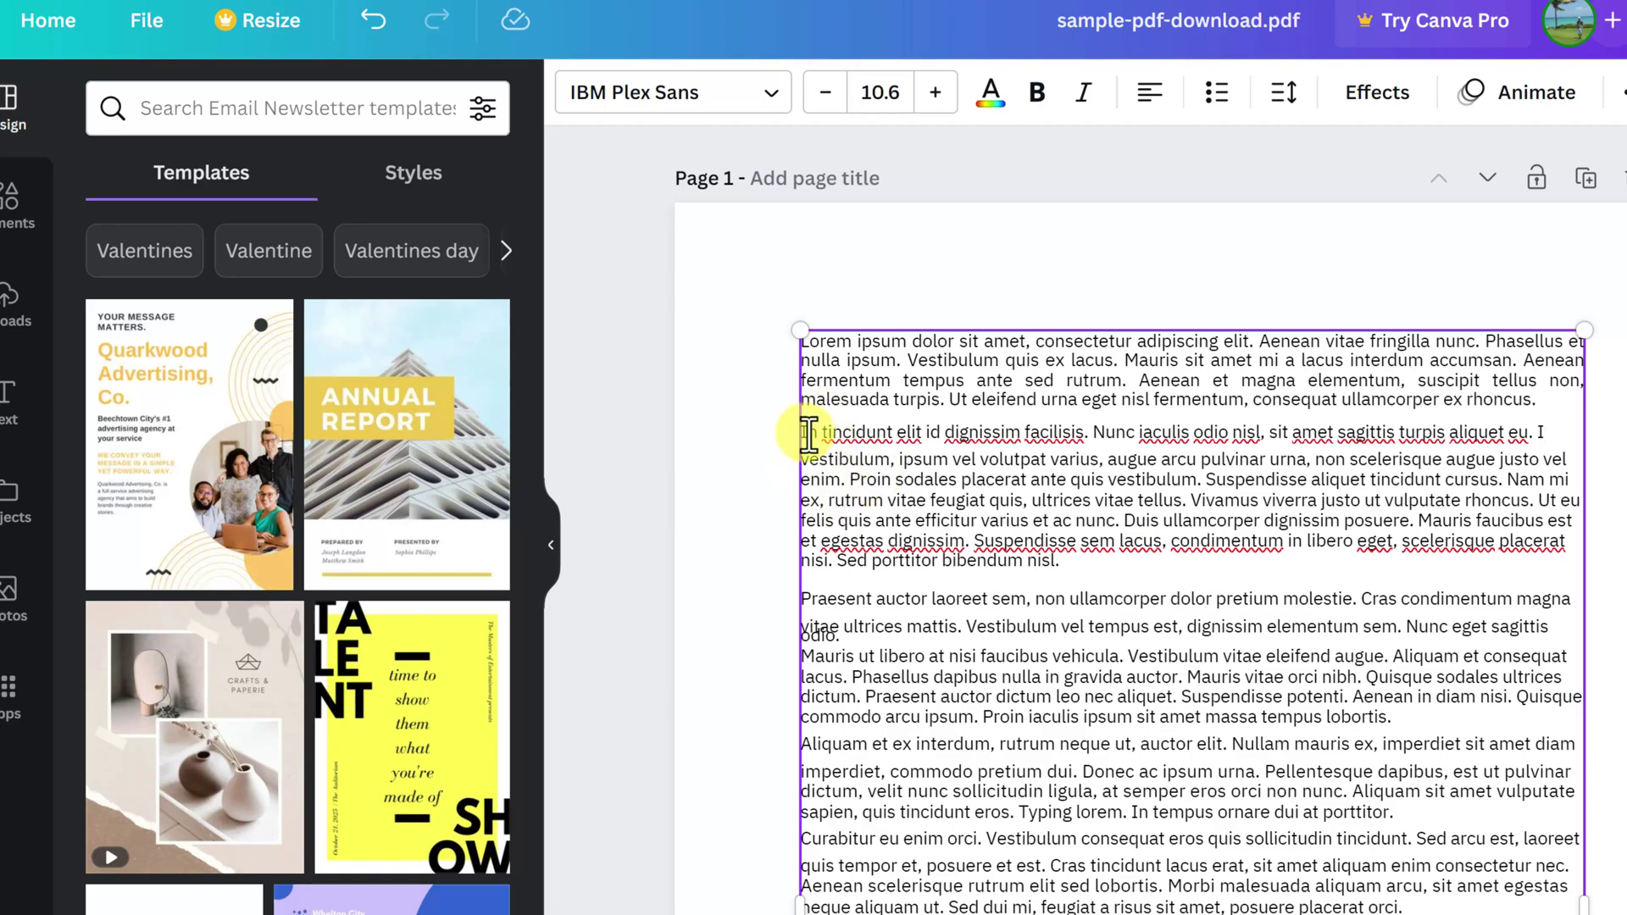
Shrink the aerial image on page 4 by dragging its corner handle inward
scroll(941, 543, "down", 10)
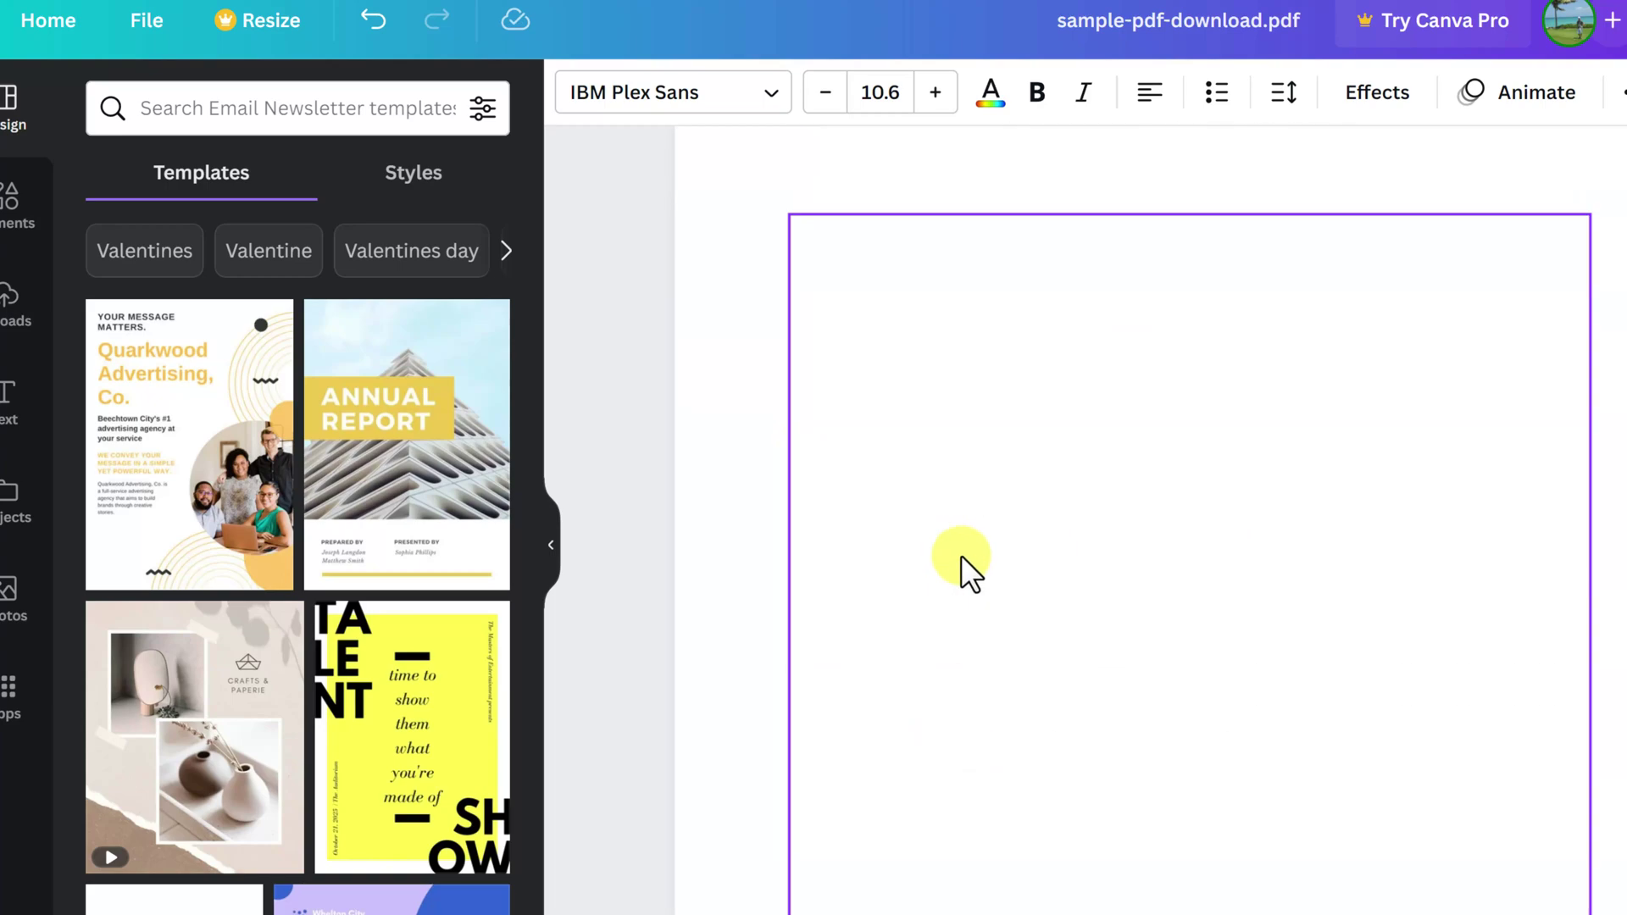
scroll(961, 556, "down", 15)
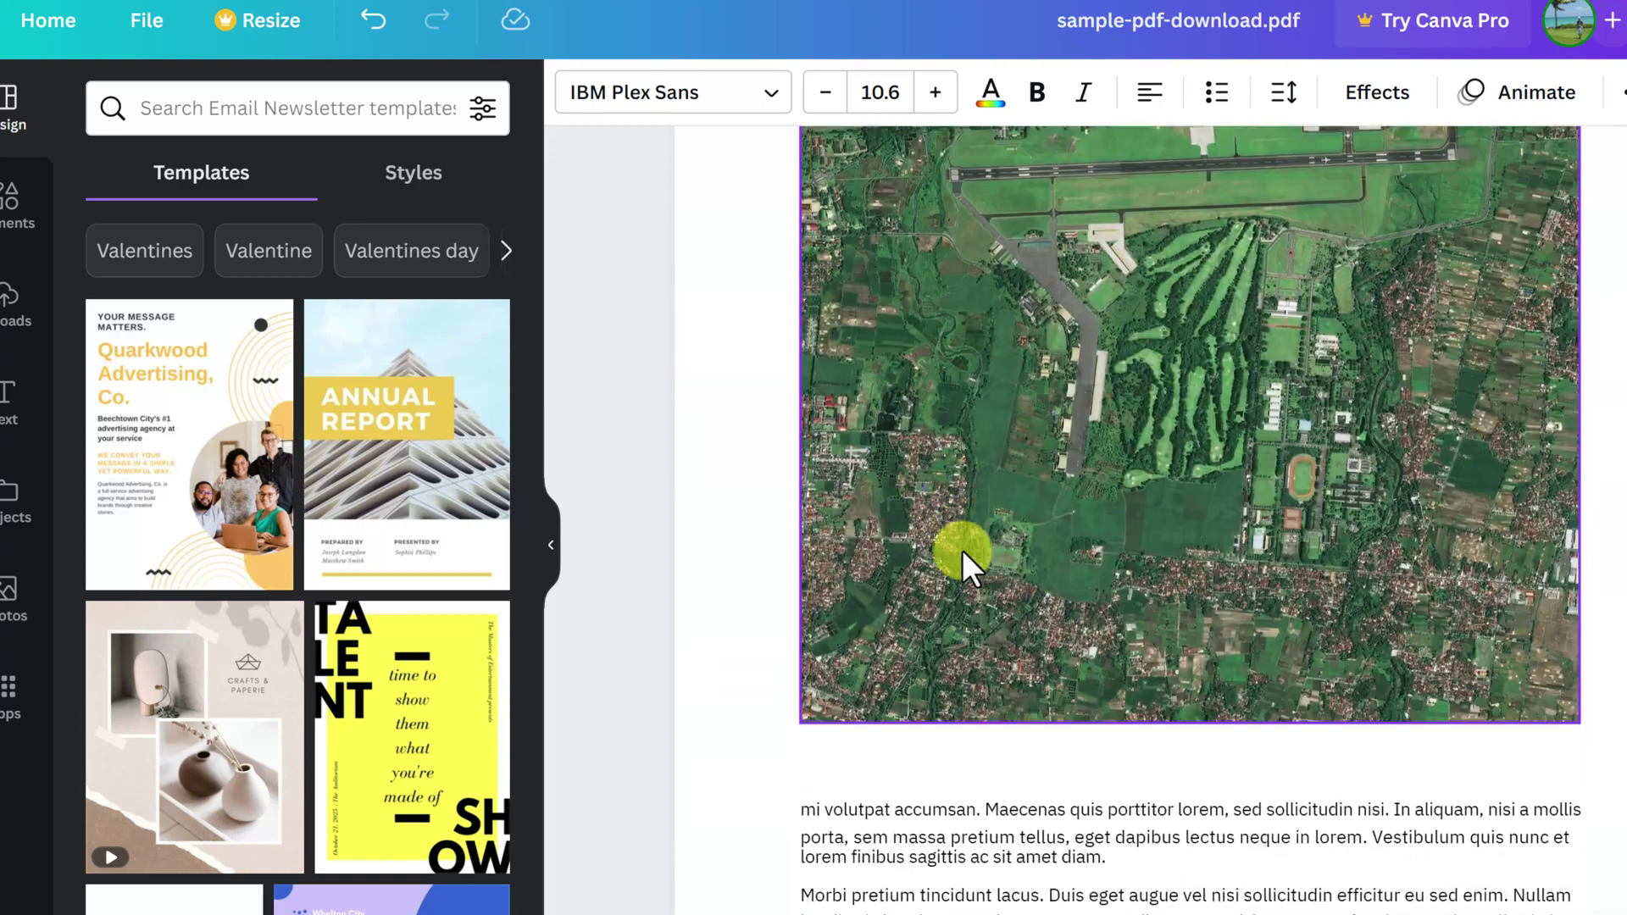
left_click(1093, 496)
left_click_drag(1578, 700, 1217, 322)
scroll(1168, 521, "up", 5)
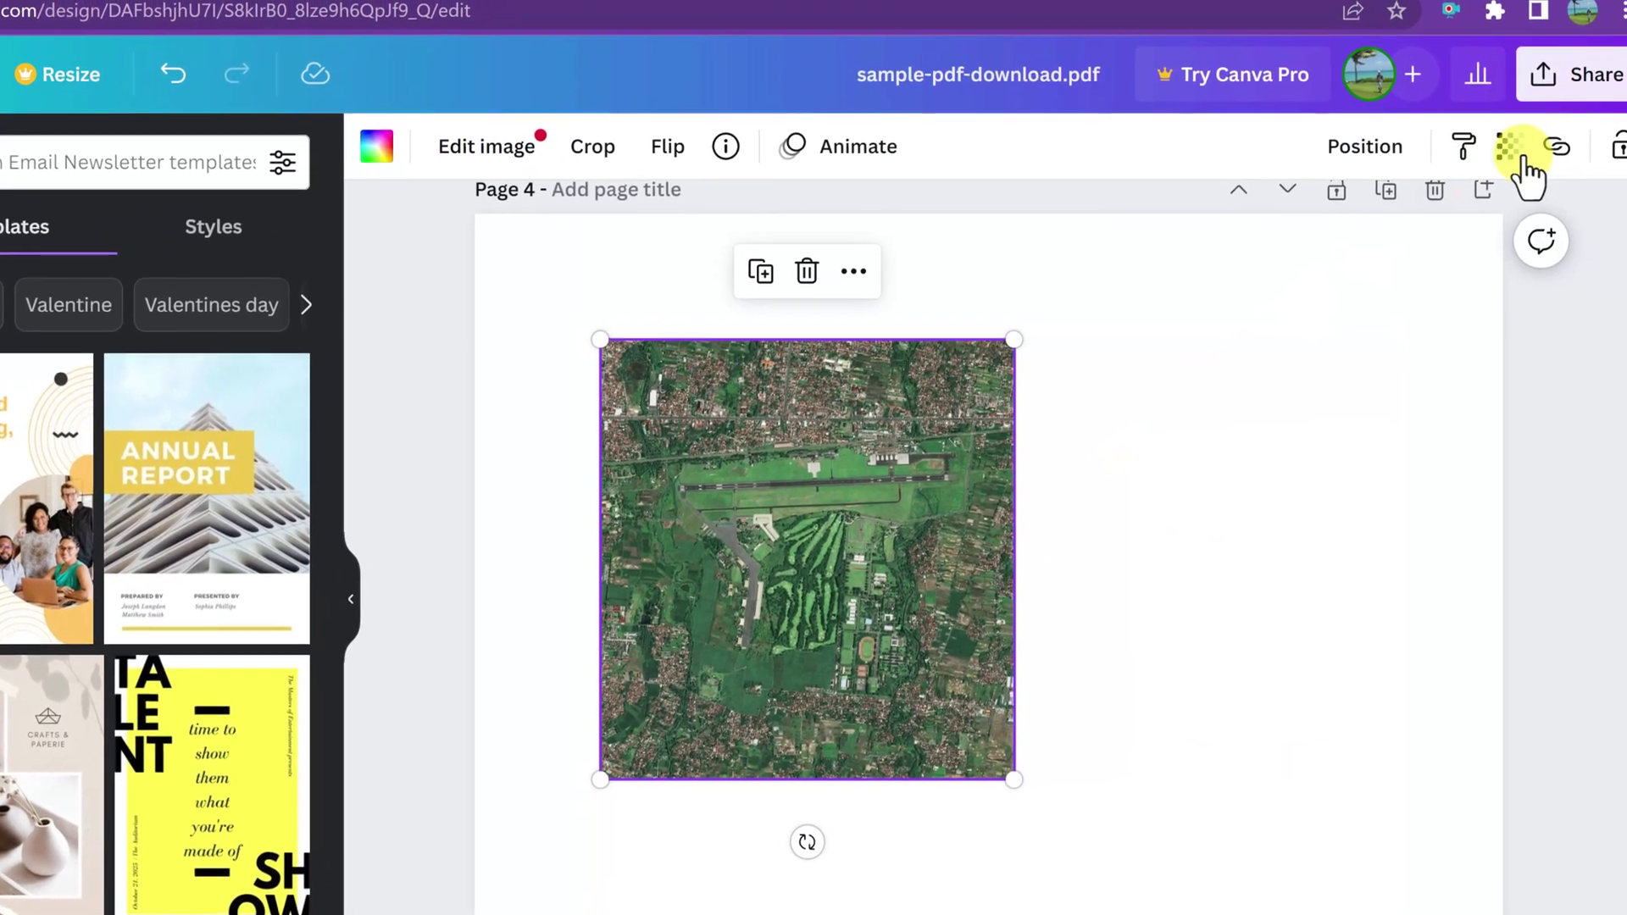
left_click(1578, 102)
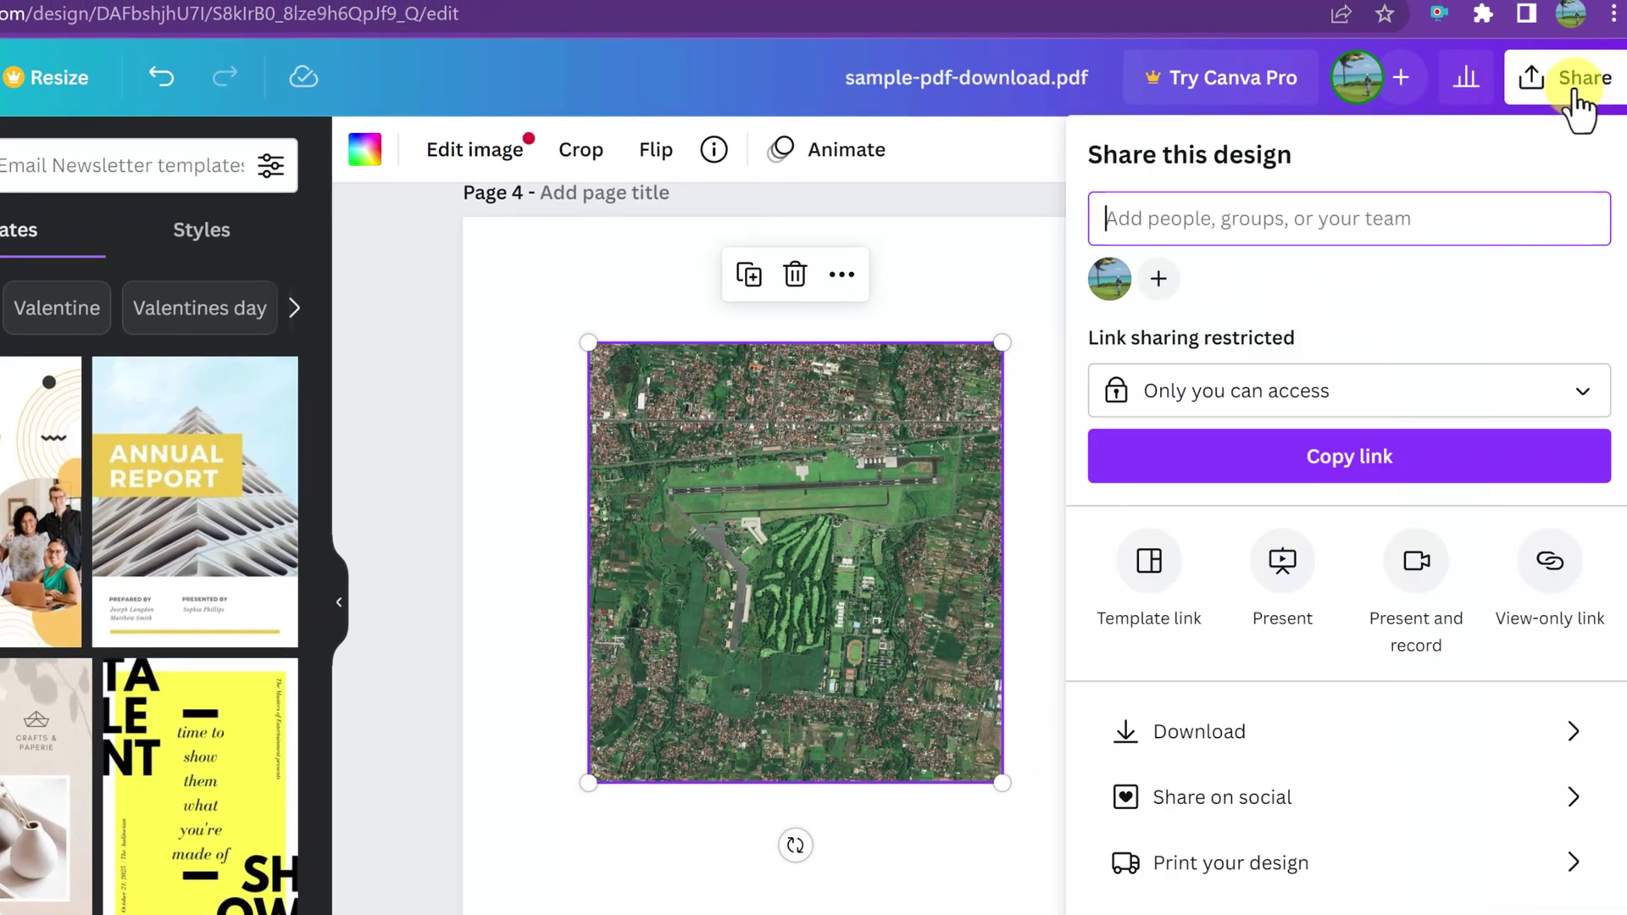
Download the design with file type PDF Standard
left_click(1570, 734)
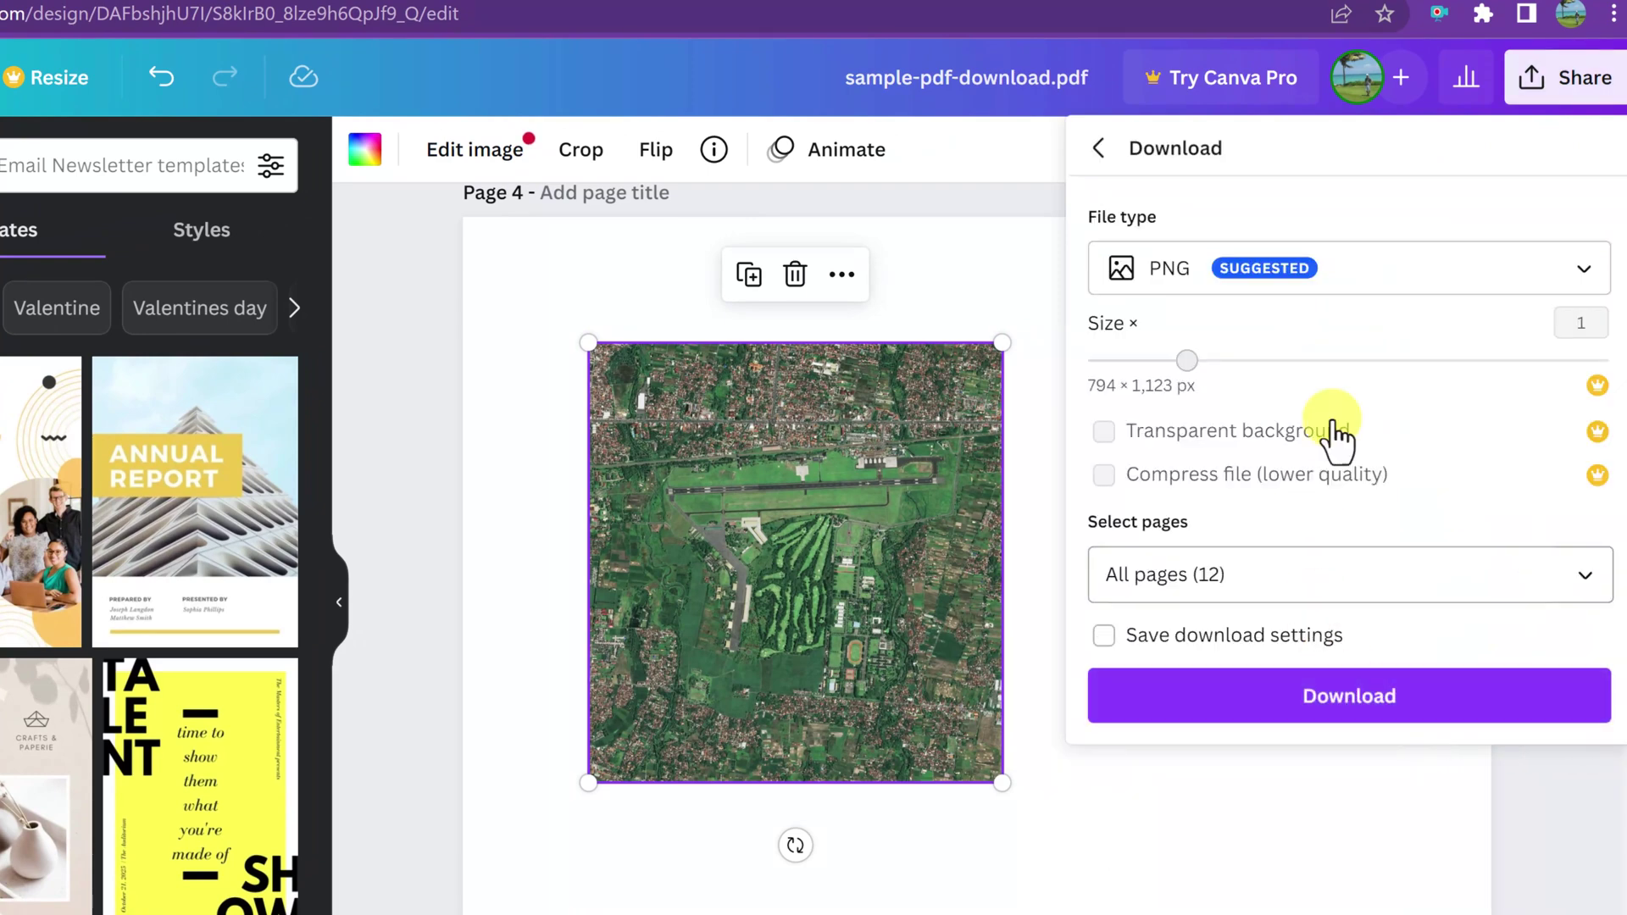
left_click(1382, 287)
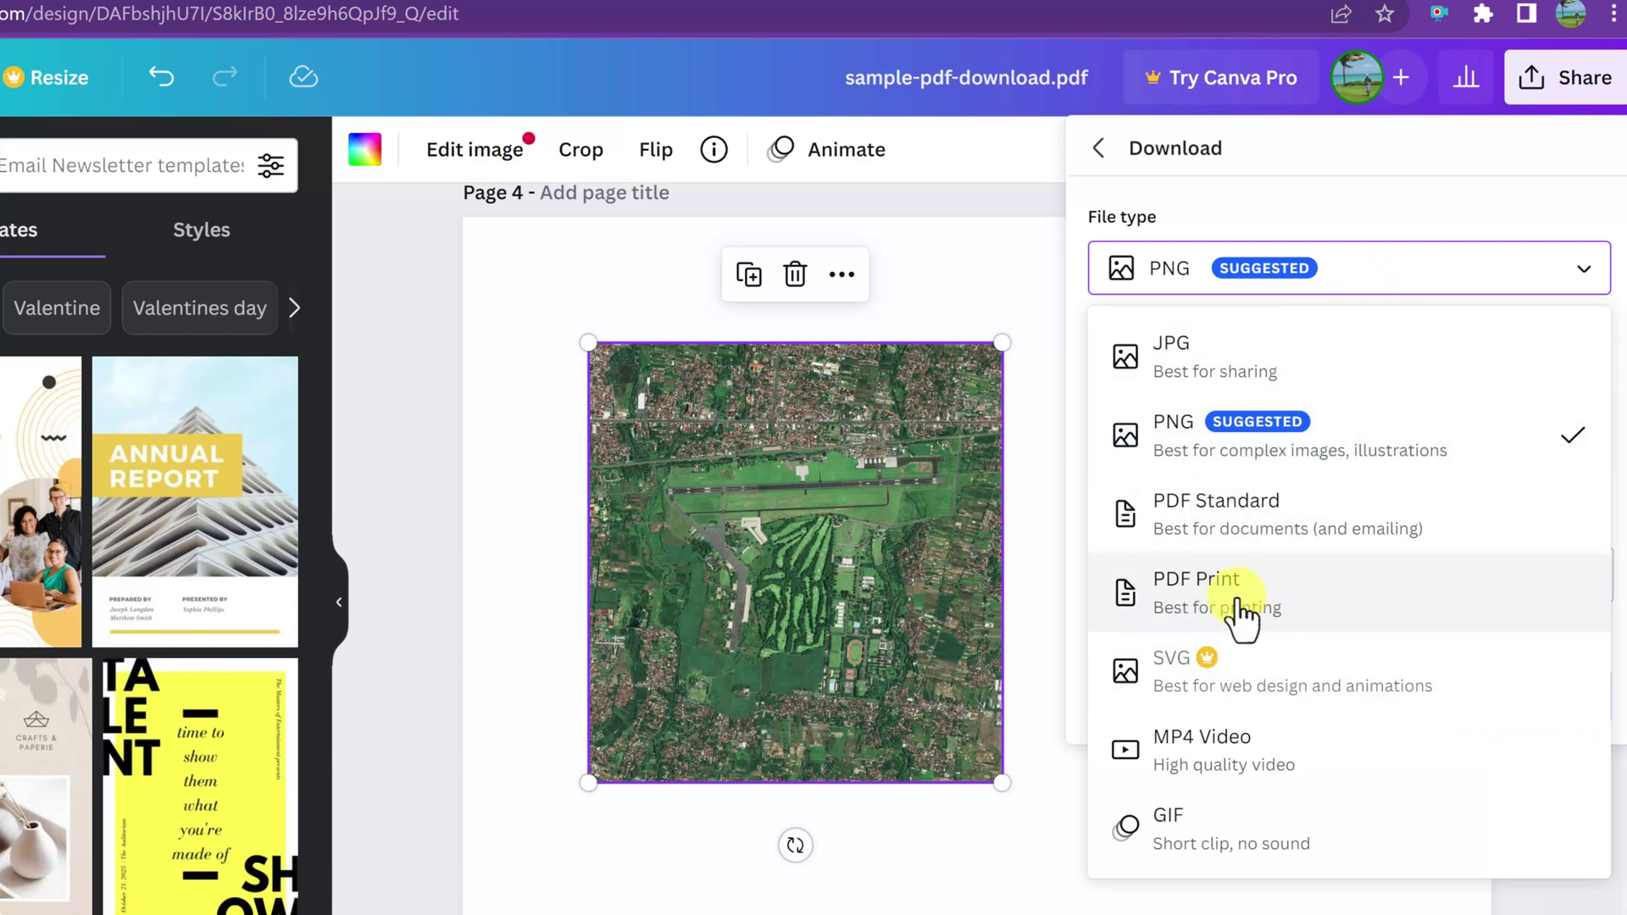
left_click(1241, 521)
left_click(1313, 593)
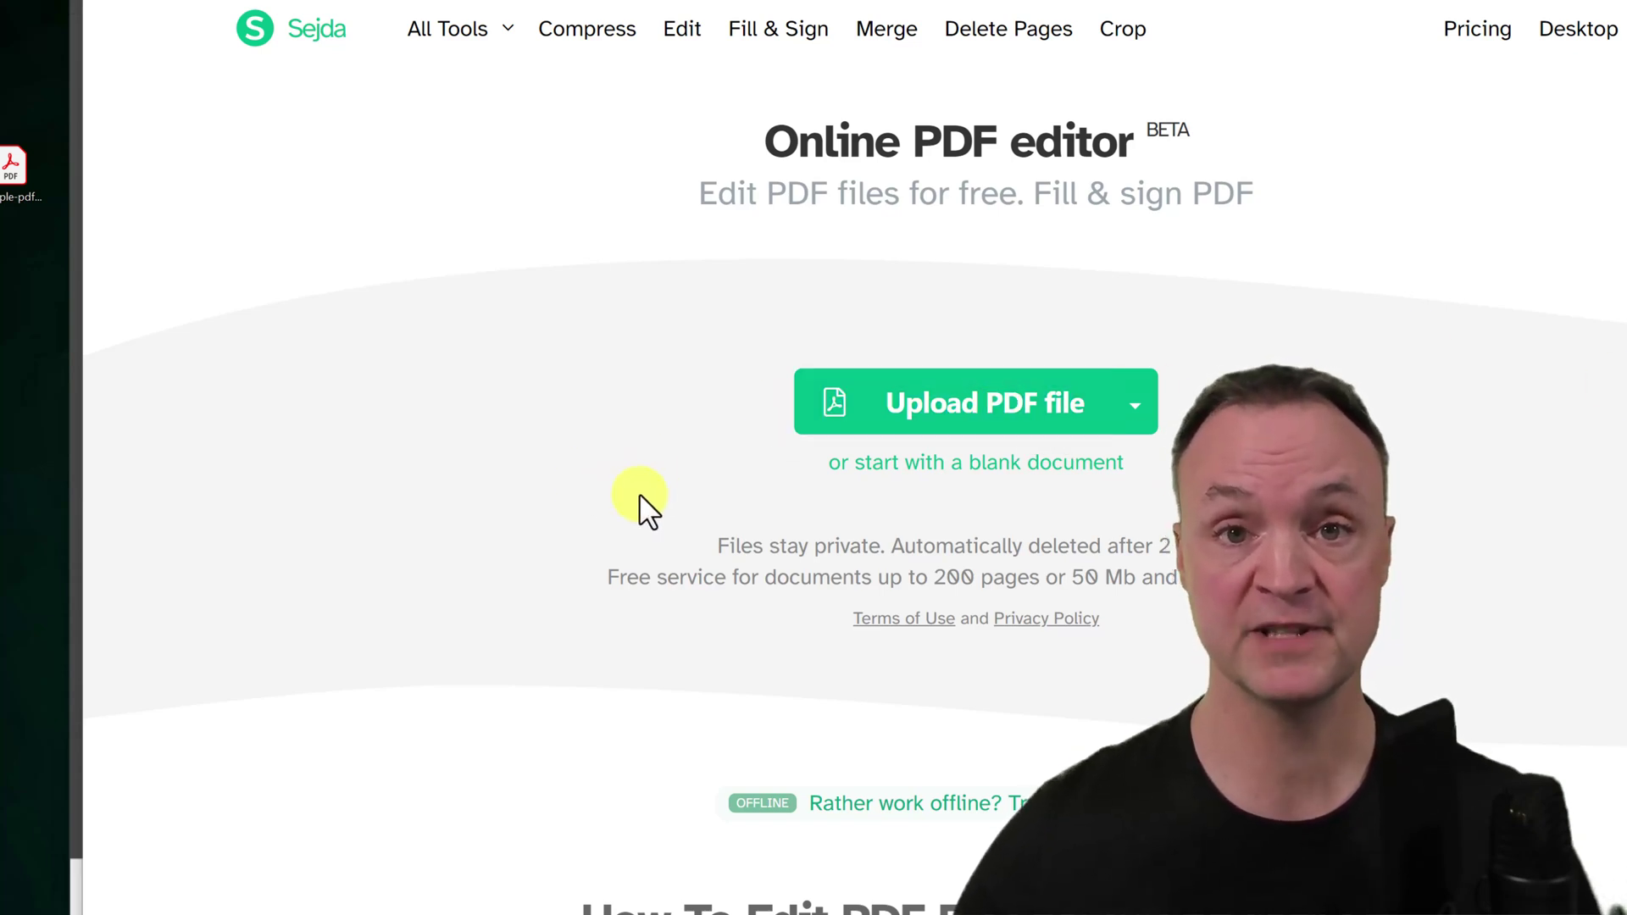
Check the other upload sources, then drag the sample PDF from the desktop into Sejda
left_click(1137, 415)
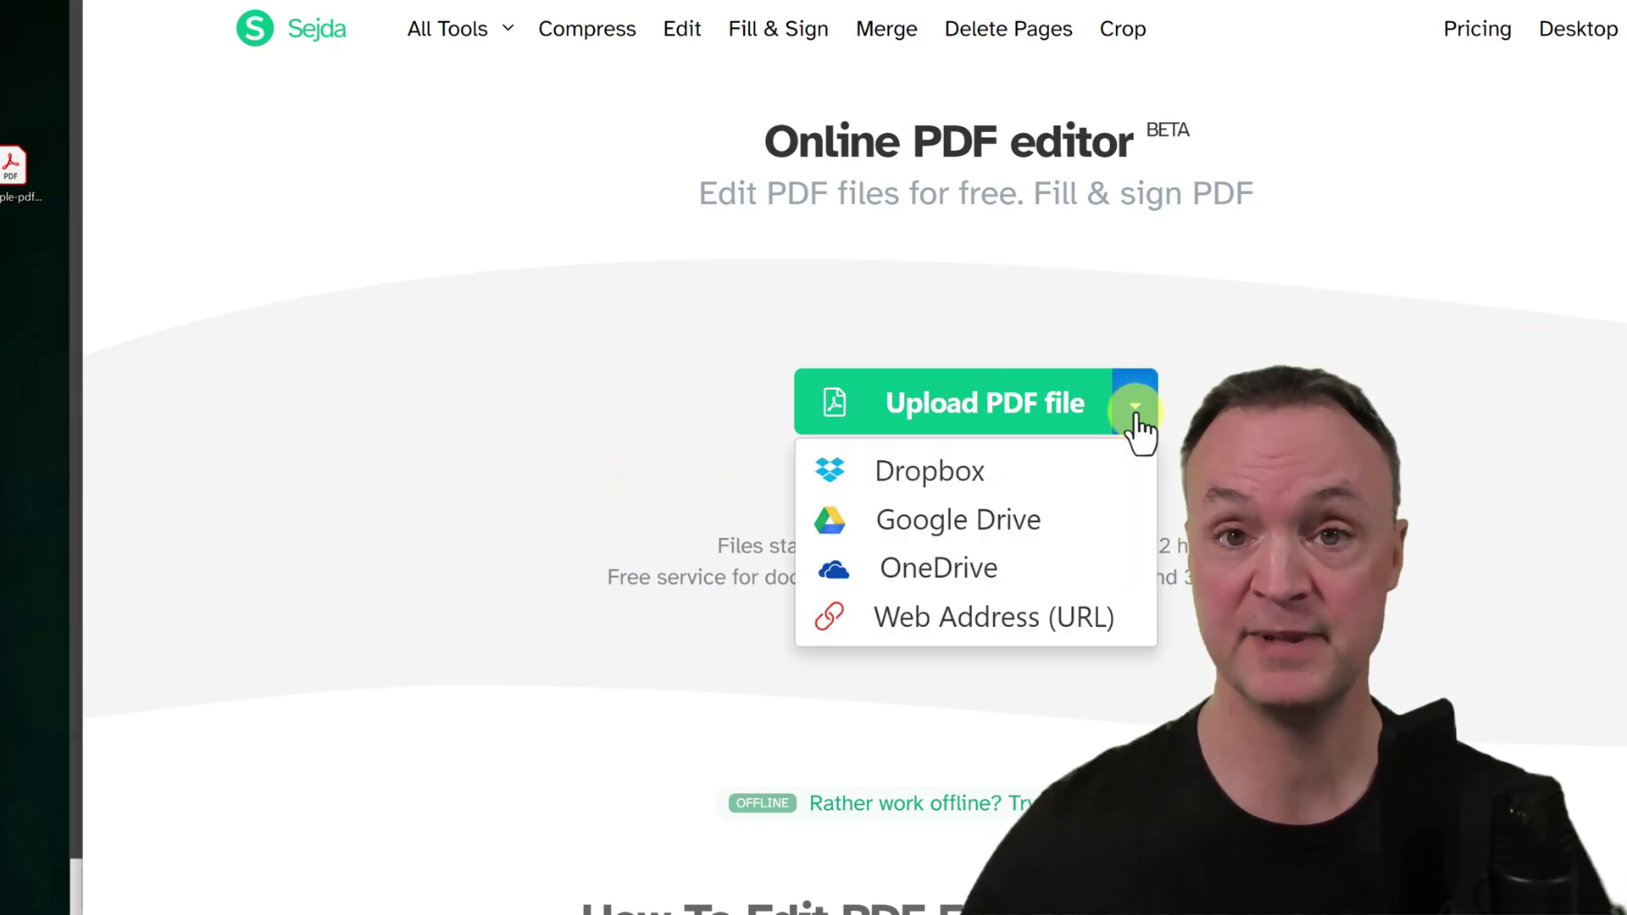
left_click(664, 452)
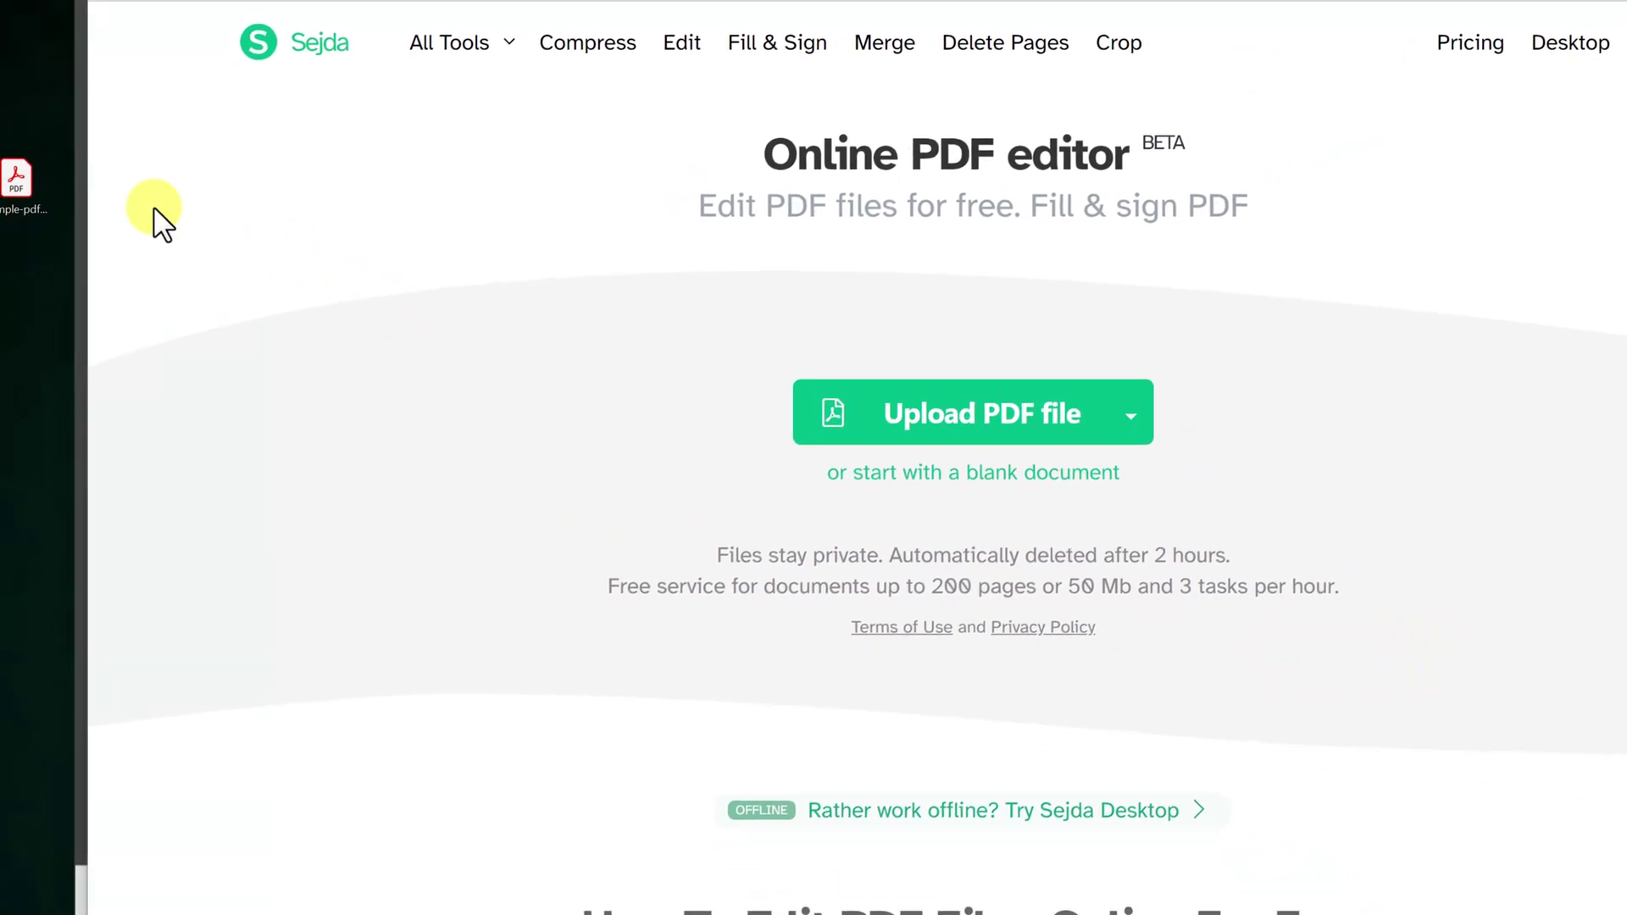
left_click_drag(230, 247, 902, 355)
Delete the leading I of 'In tincidunt' in the second paragraph
scroll(496, 422, "down", 3)
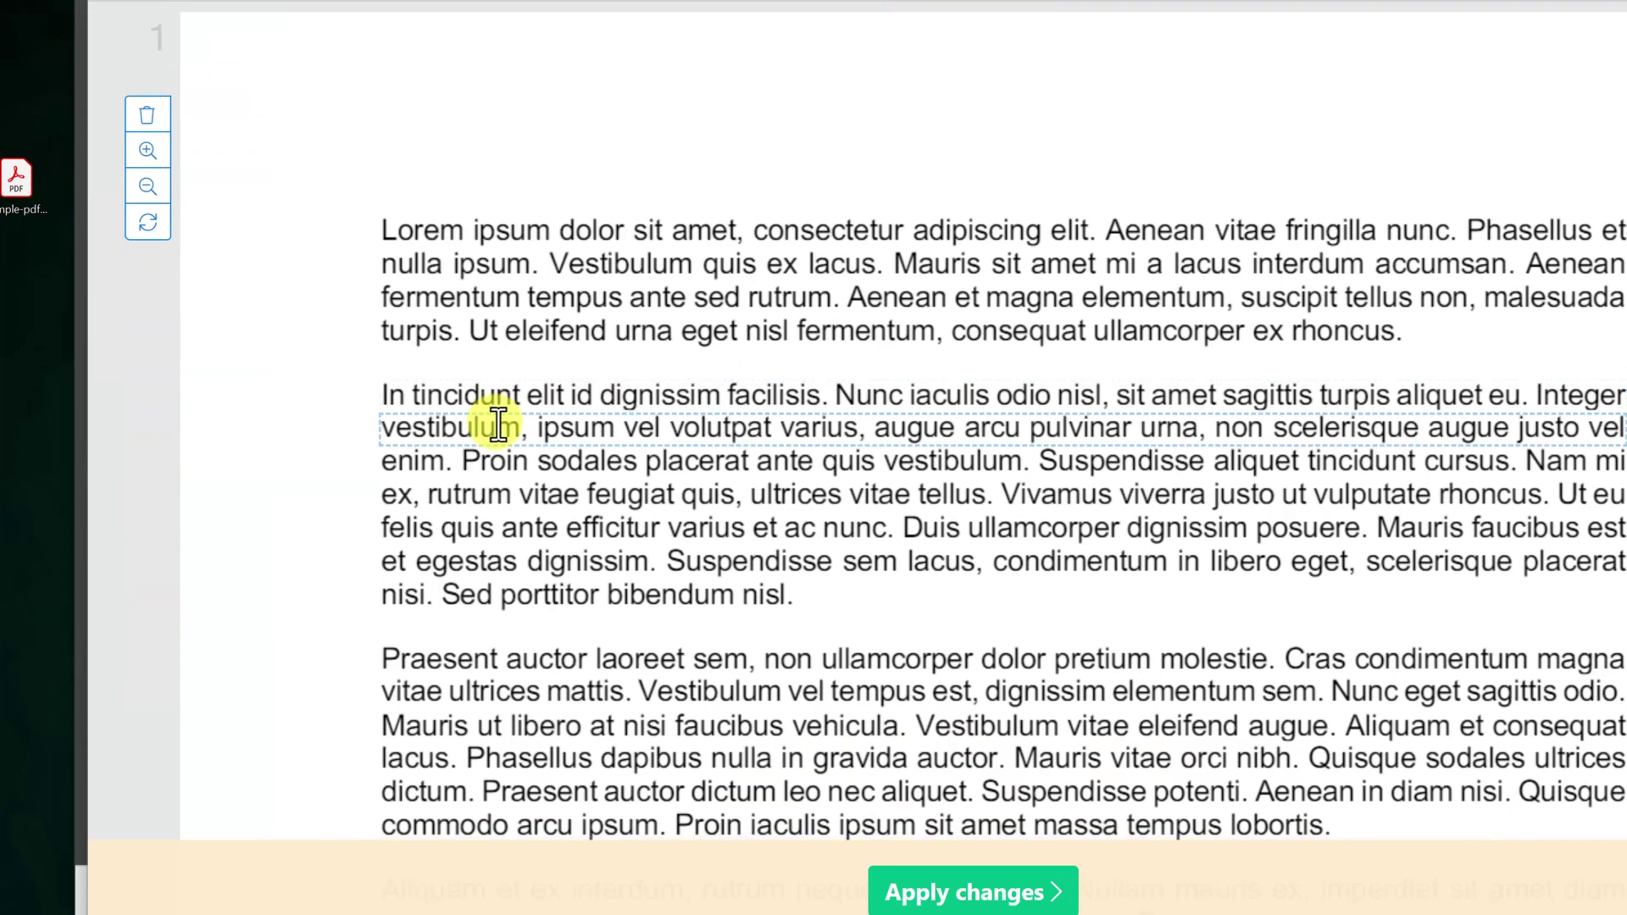
scroll(492, 420, "up", 1)
scroll(498, 424, "up", 3)
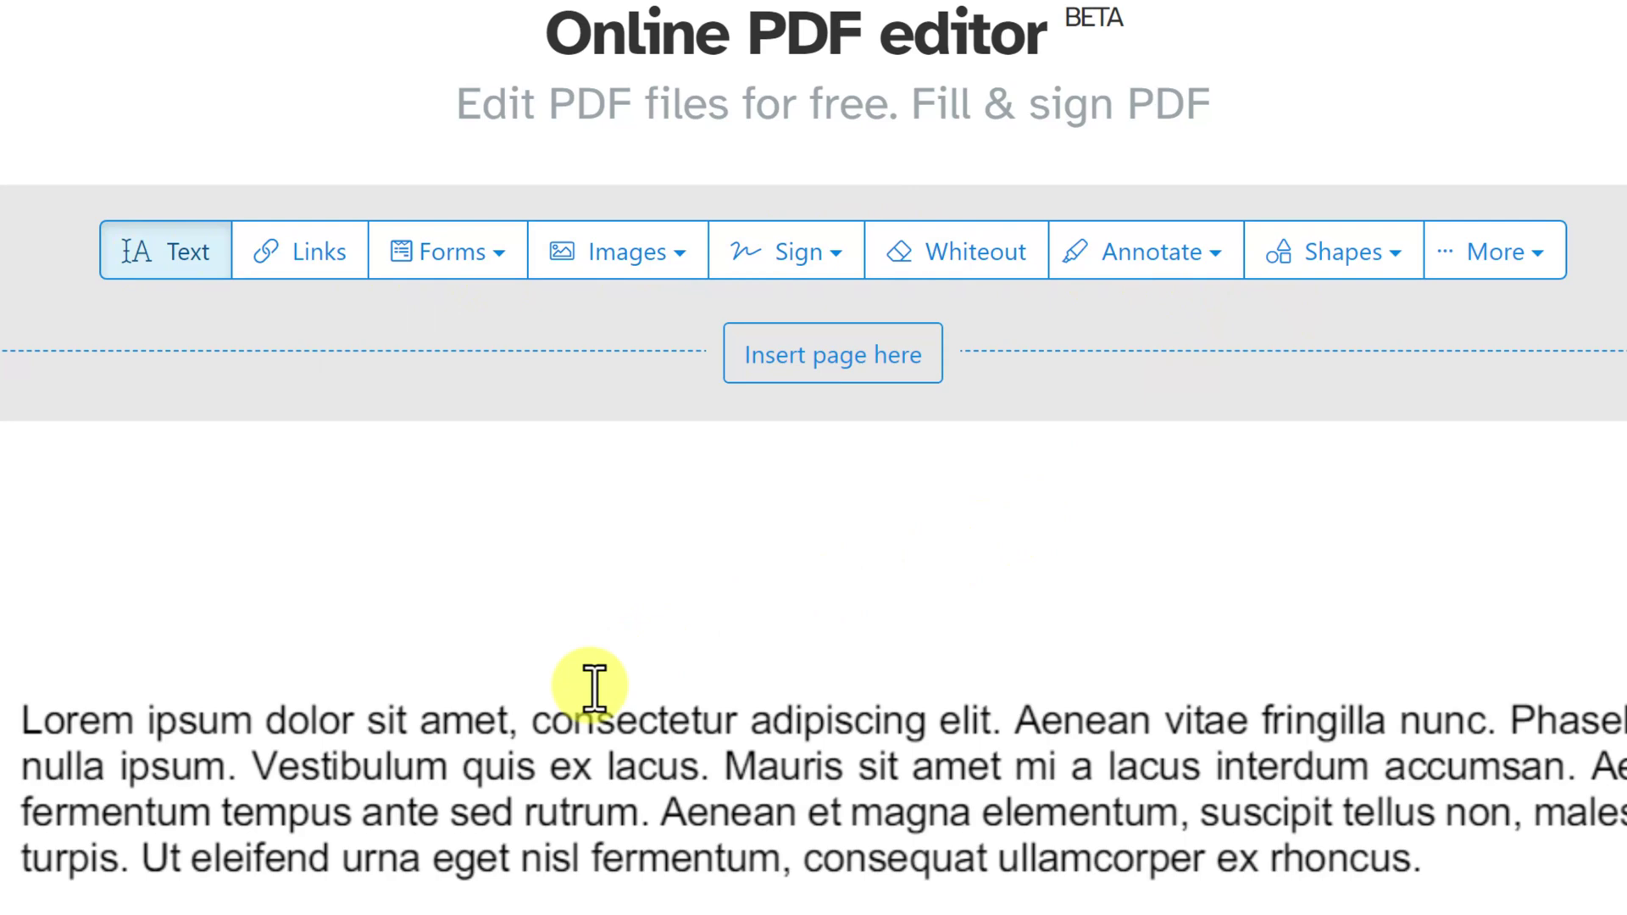
scroll(457, 627, "down", 4)
left_click_drag(163, 599, 597, 602)
key("Delete")
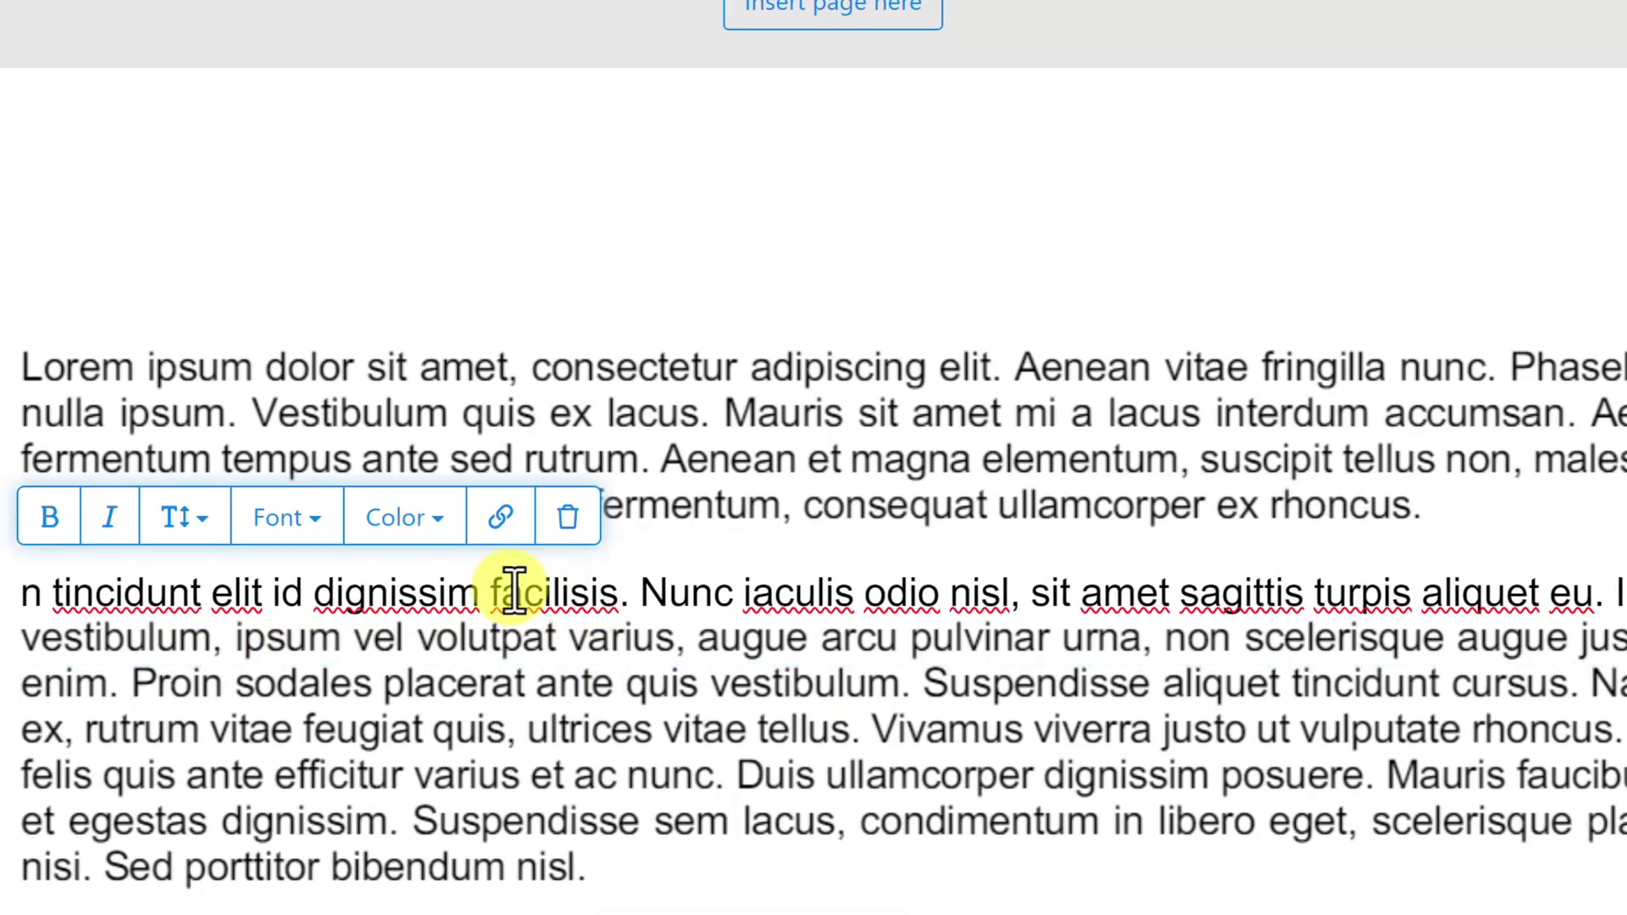
Add new 'Type your text' boxes inside the paragraph and further down the page
scroll(315, 688, "down", 4)
scroll(311, 683, "down", 6)
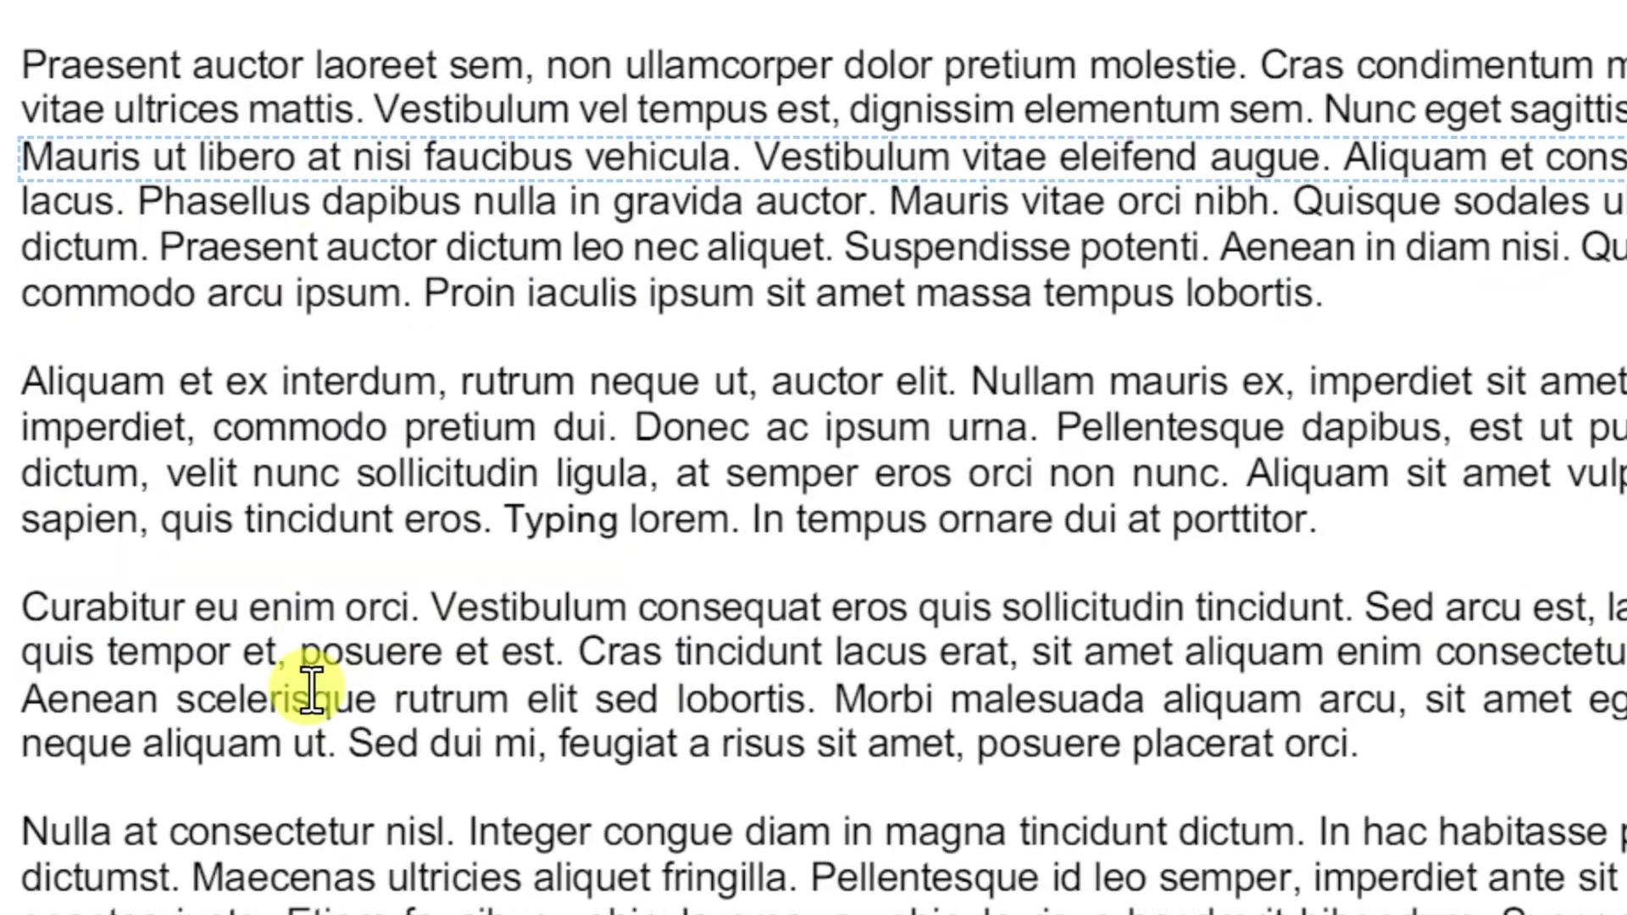
left_click(312, 494, "shift")
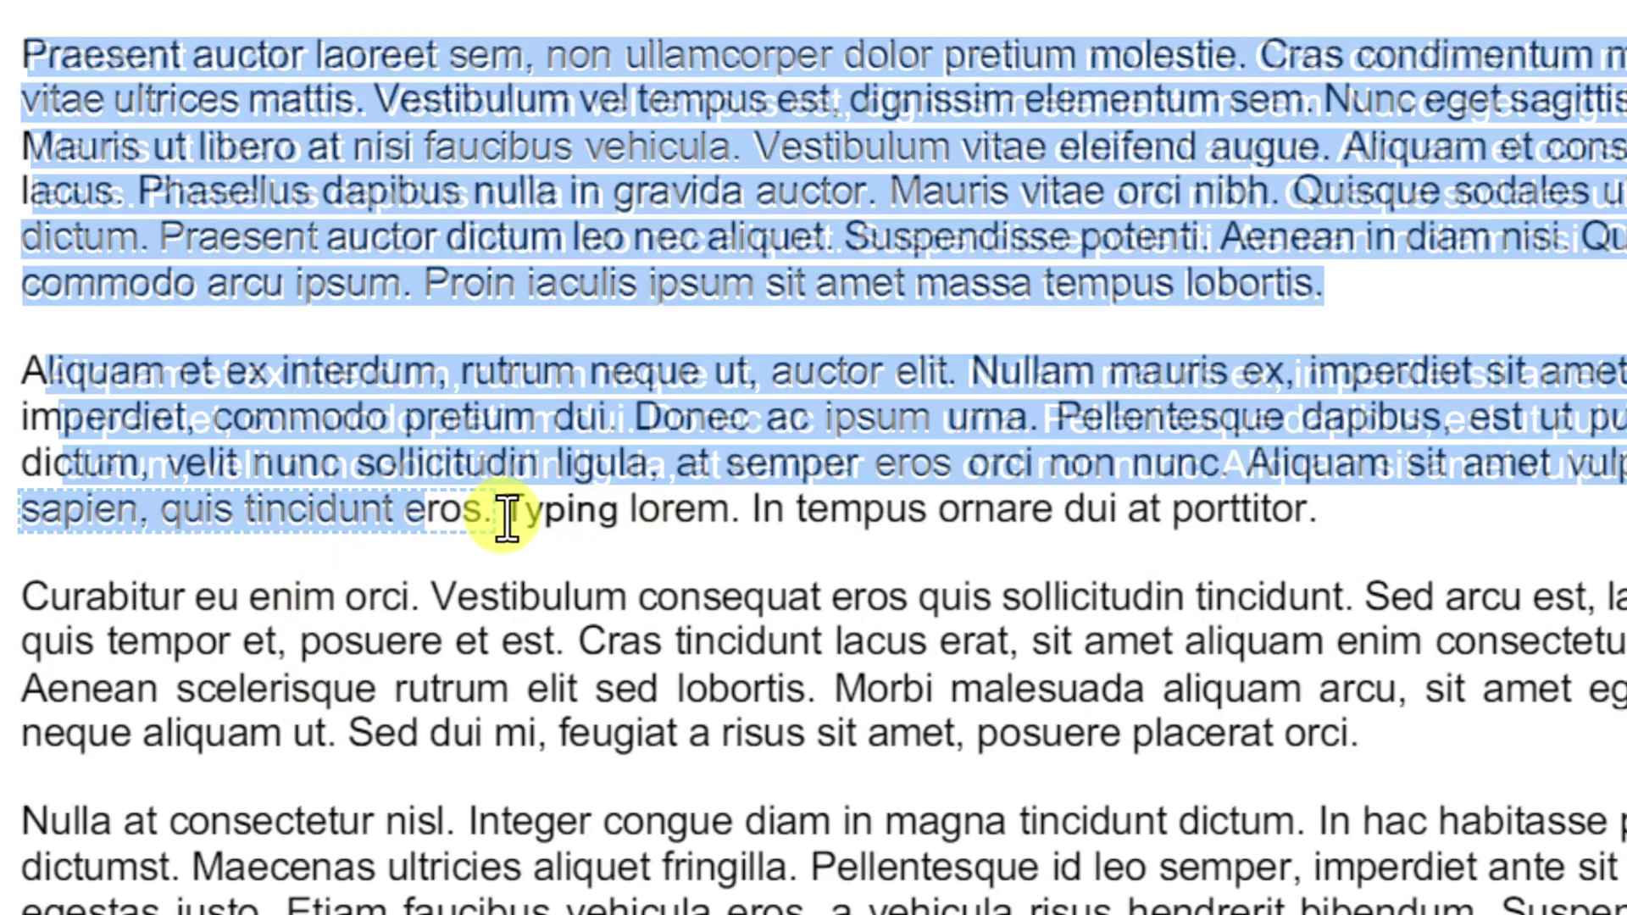
left_click(502, 514)
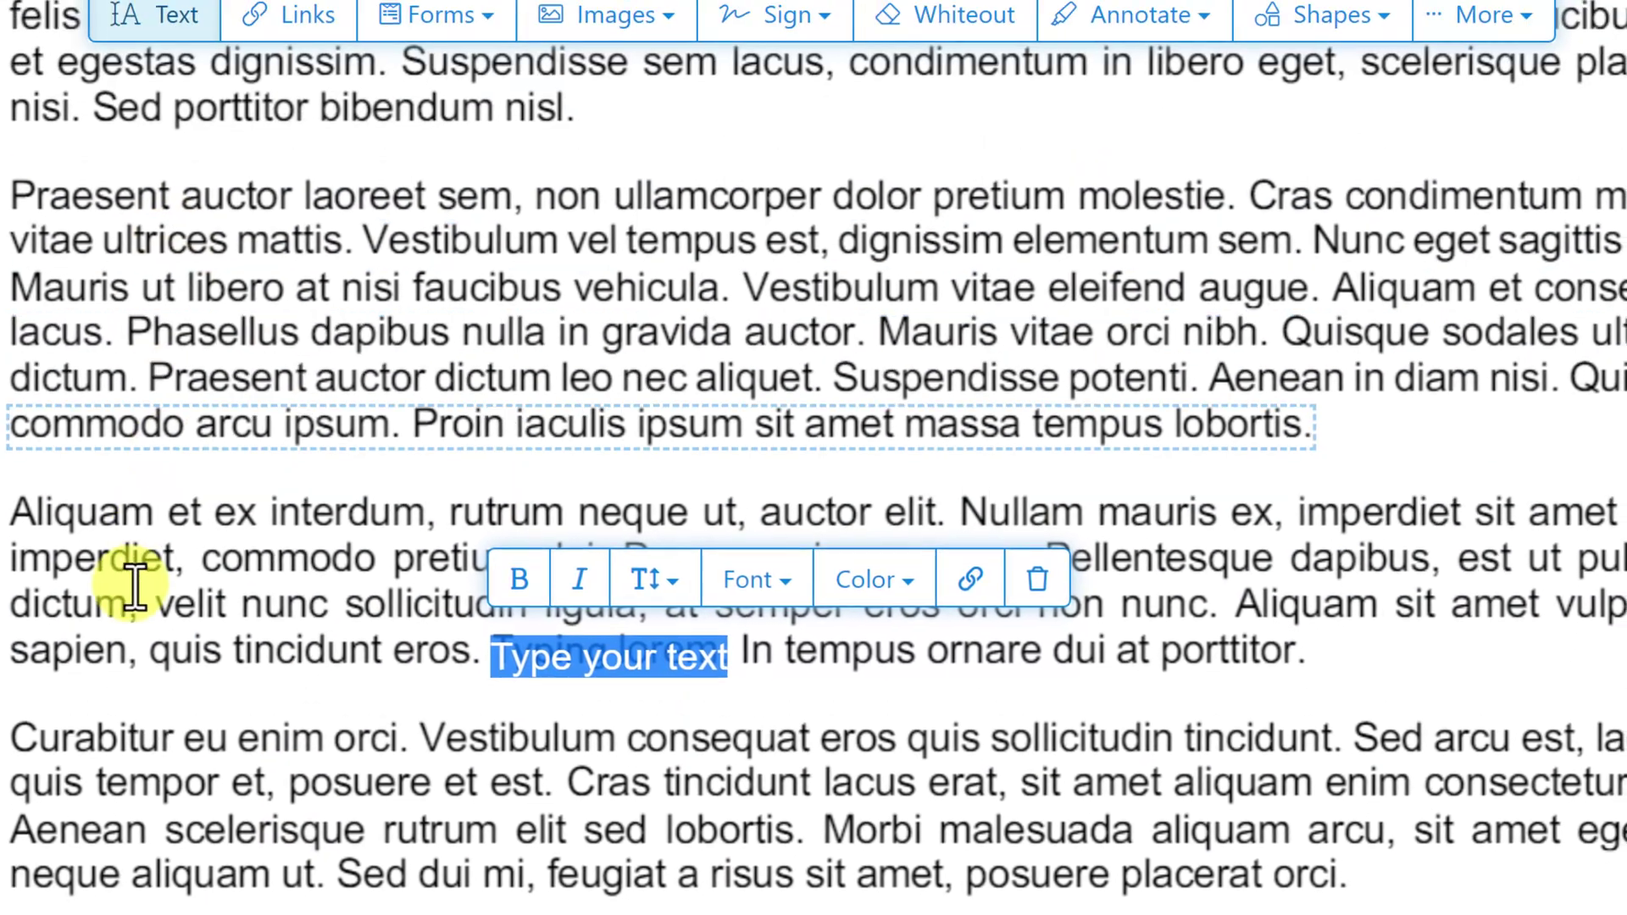
key("Escape")
left_click(559, 744)
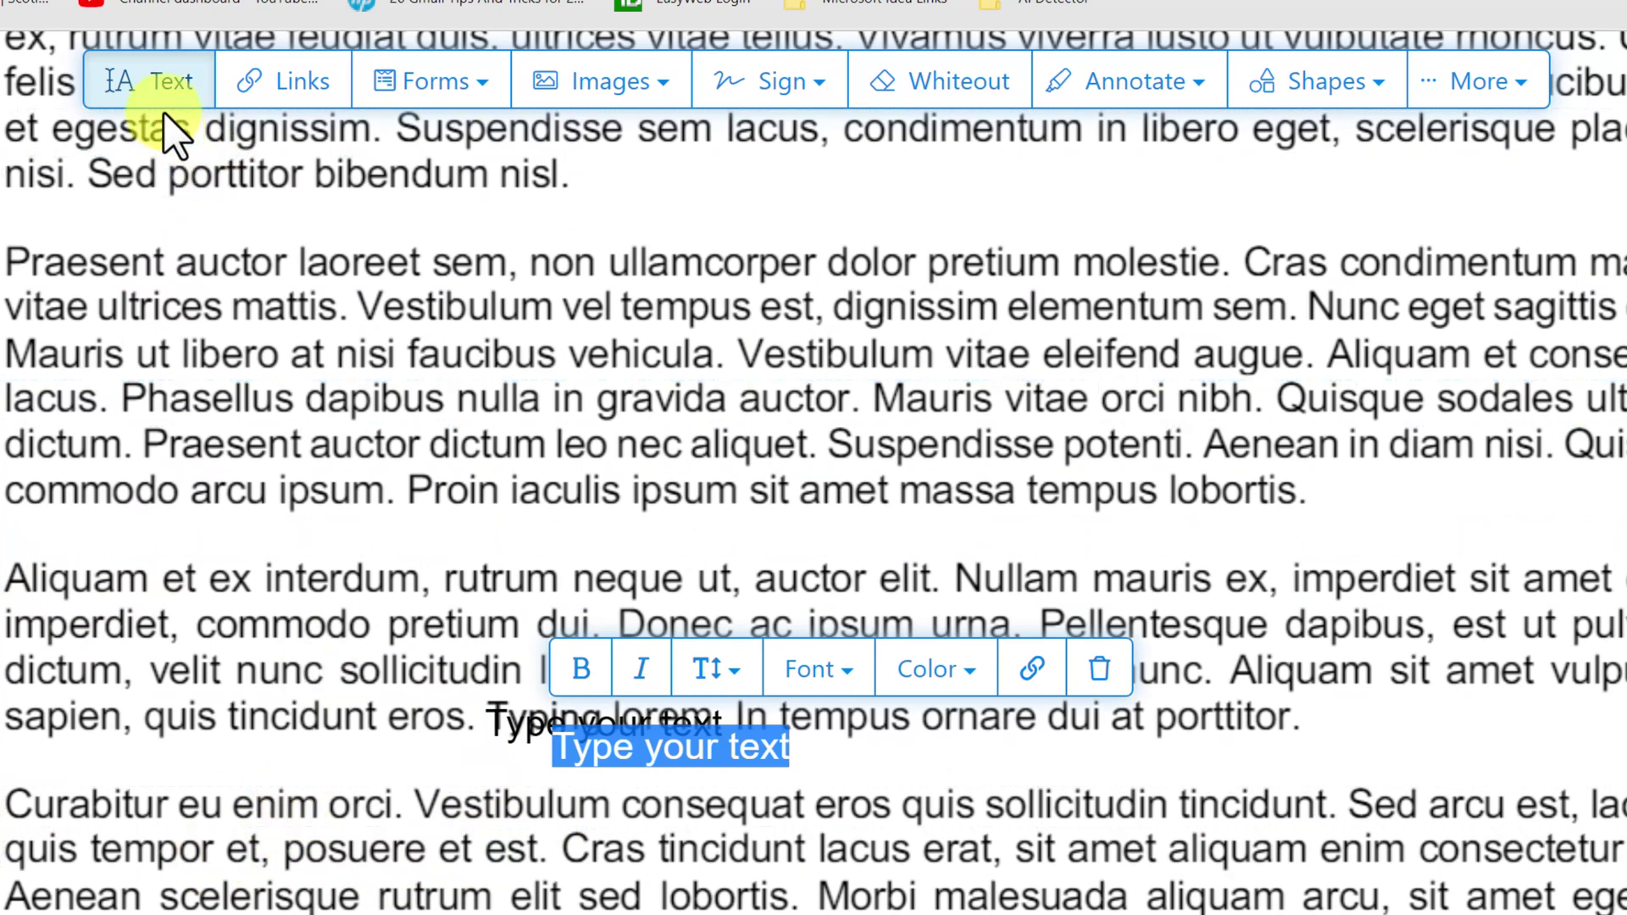
Add a 'Type your text' box above the Praesent paragraph and select its placeholder
left_click(841, 188)
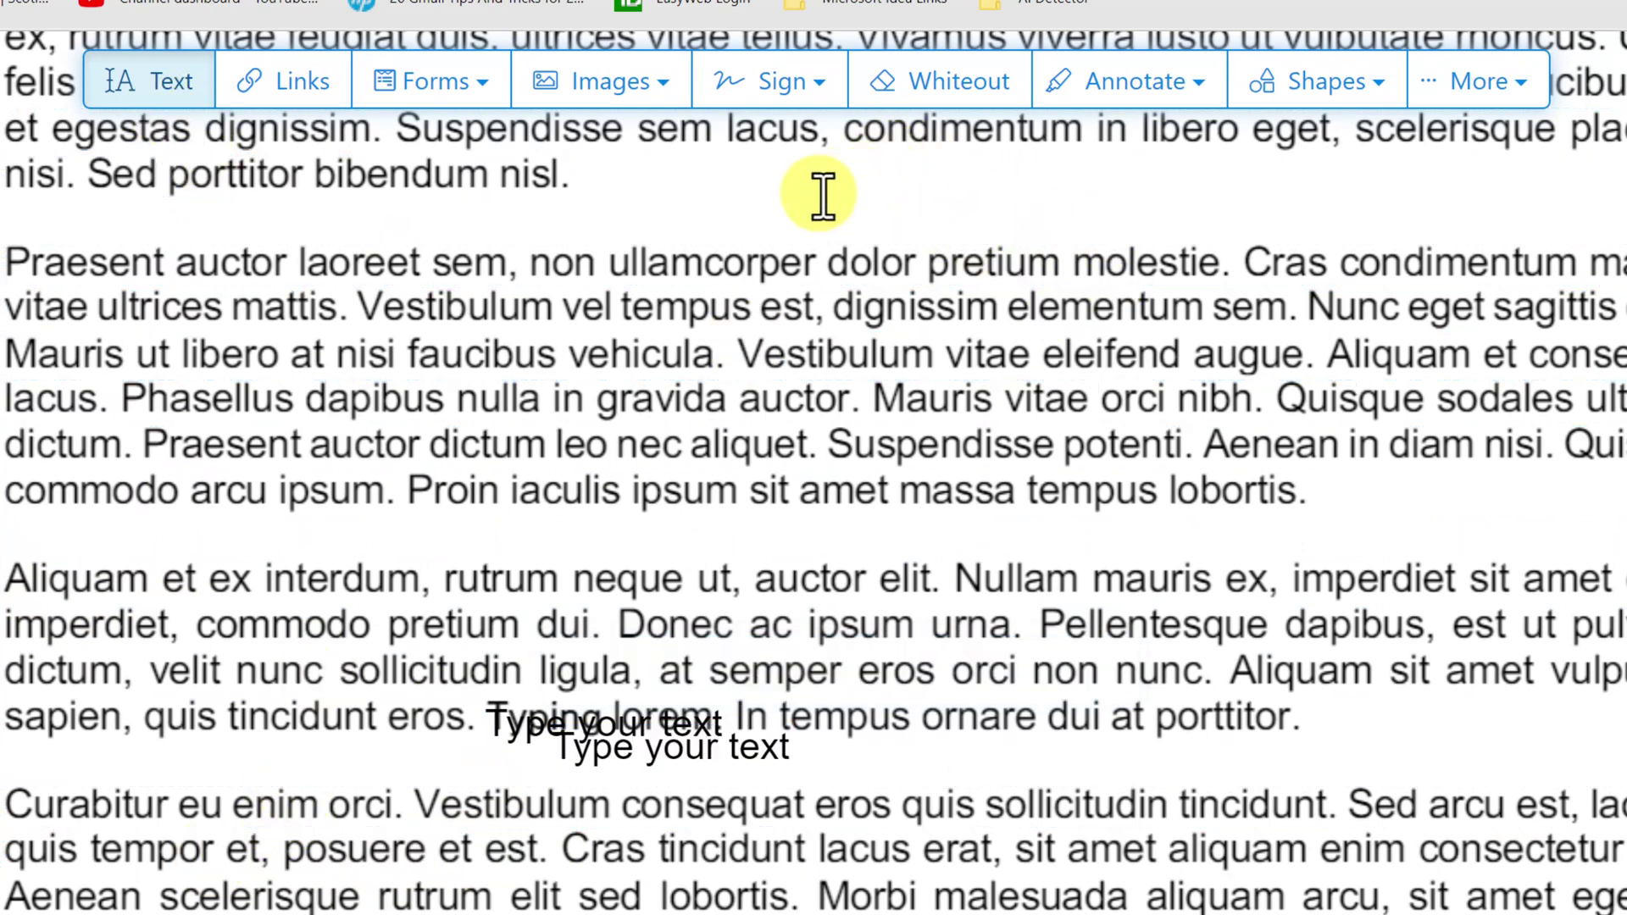
left_click(820, 193)
left_click(974, 200)
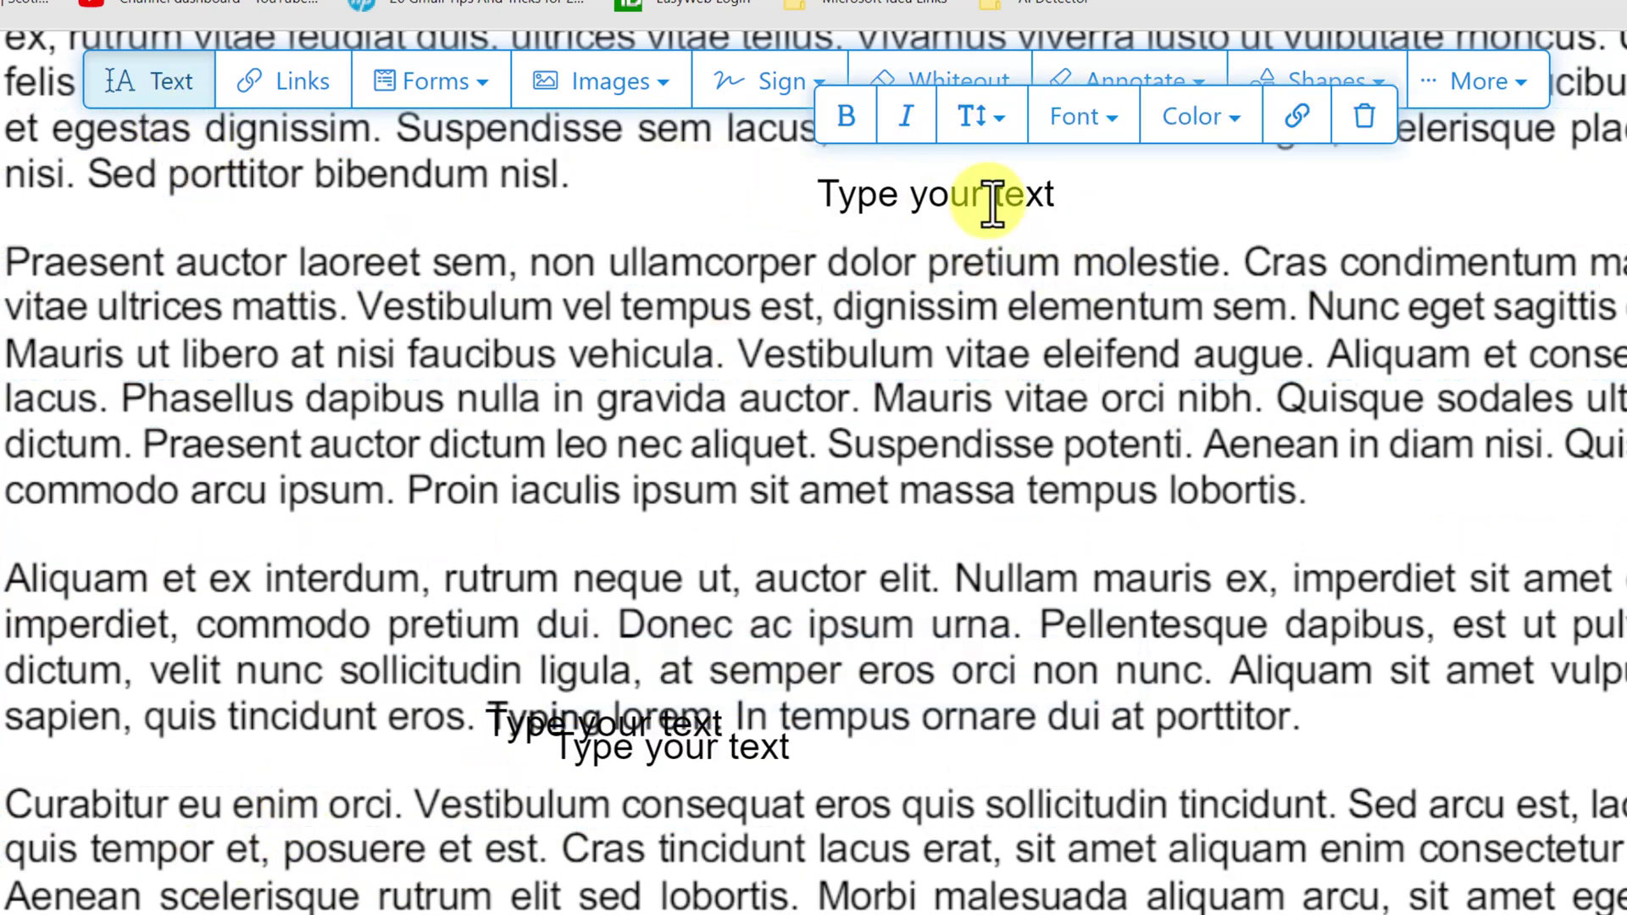
left_click_drag(1055, 197, 834, 182)
left_click(799, 178)
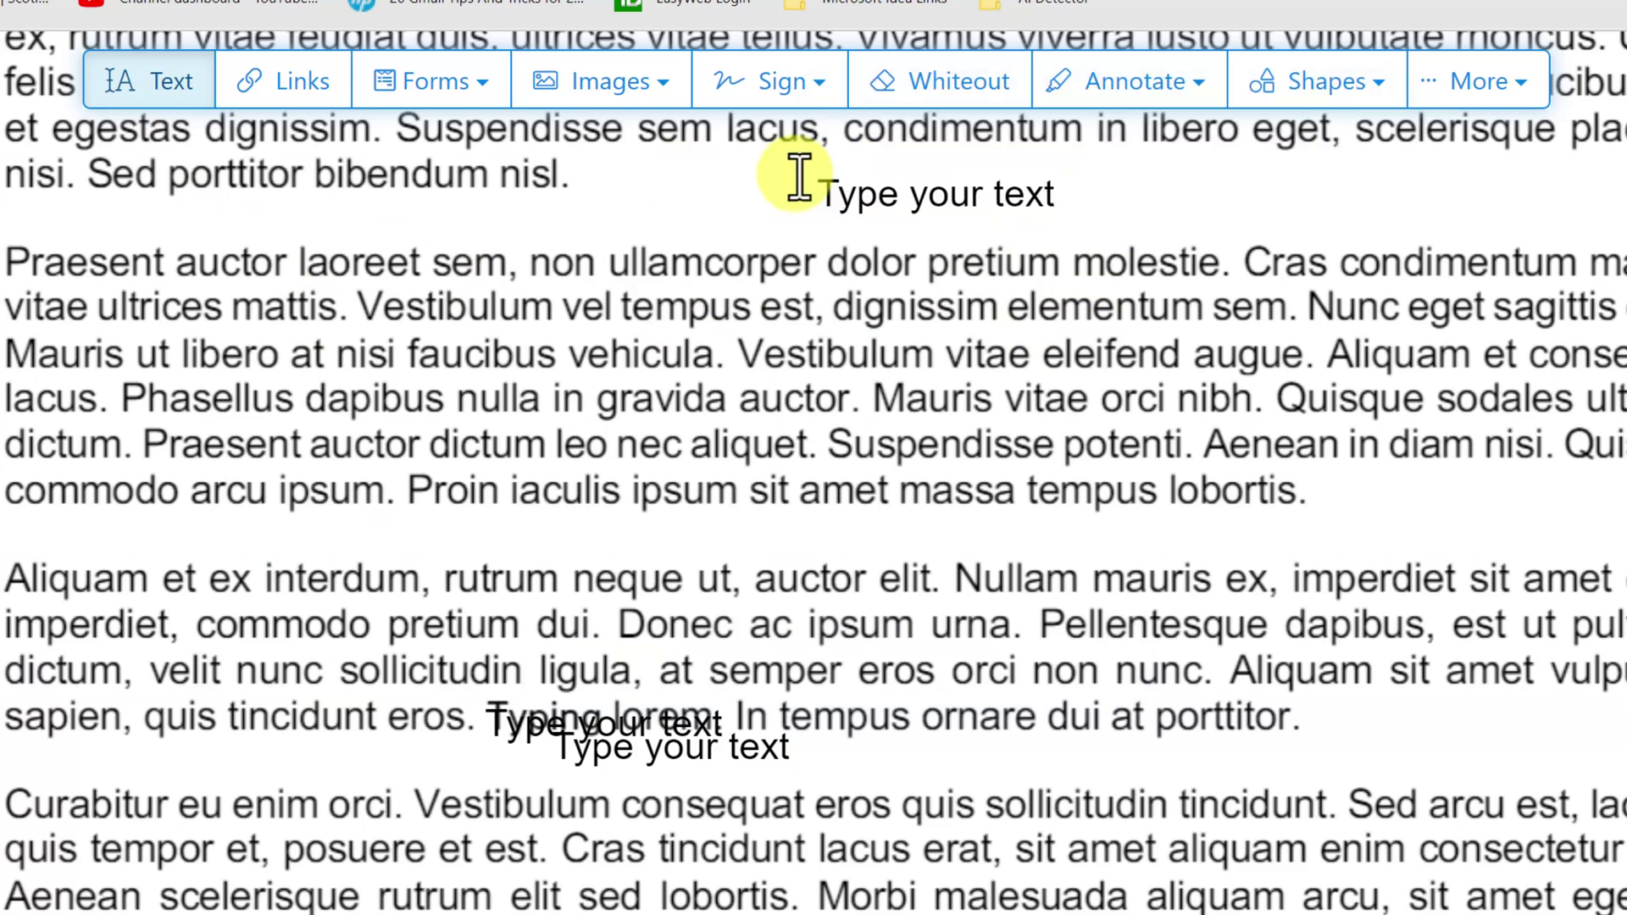
scroll(799, 178, "down", 10)
scroll(806, 468, "down", 1)
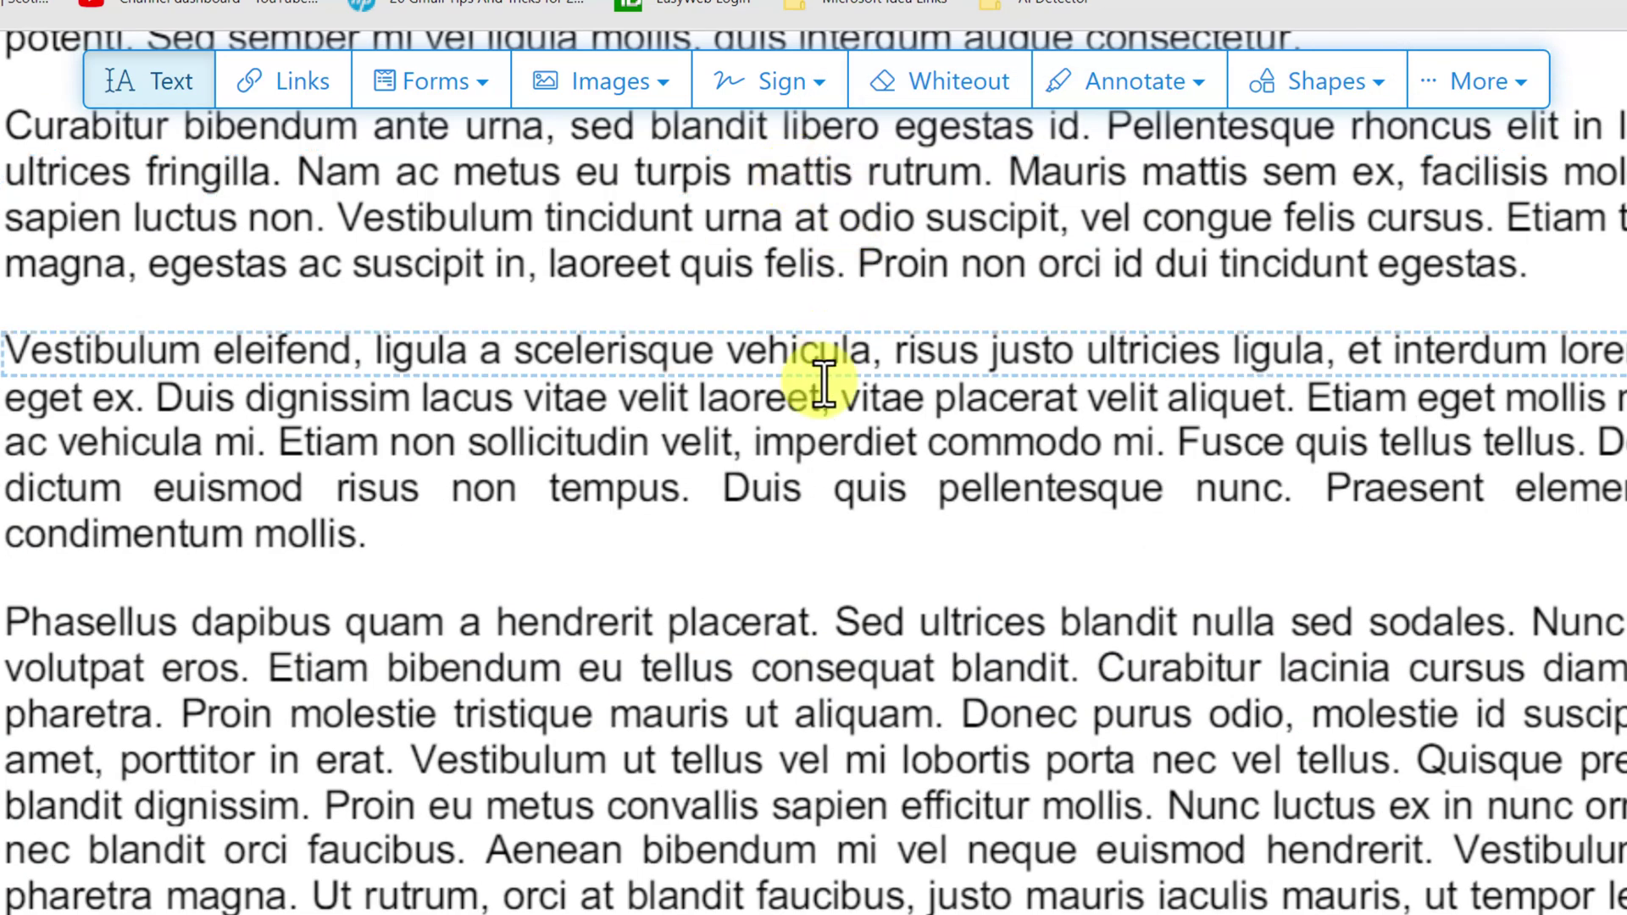
scroll(752, 545, "up", 10)
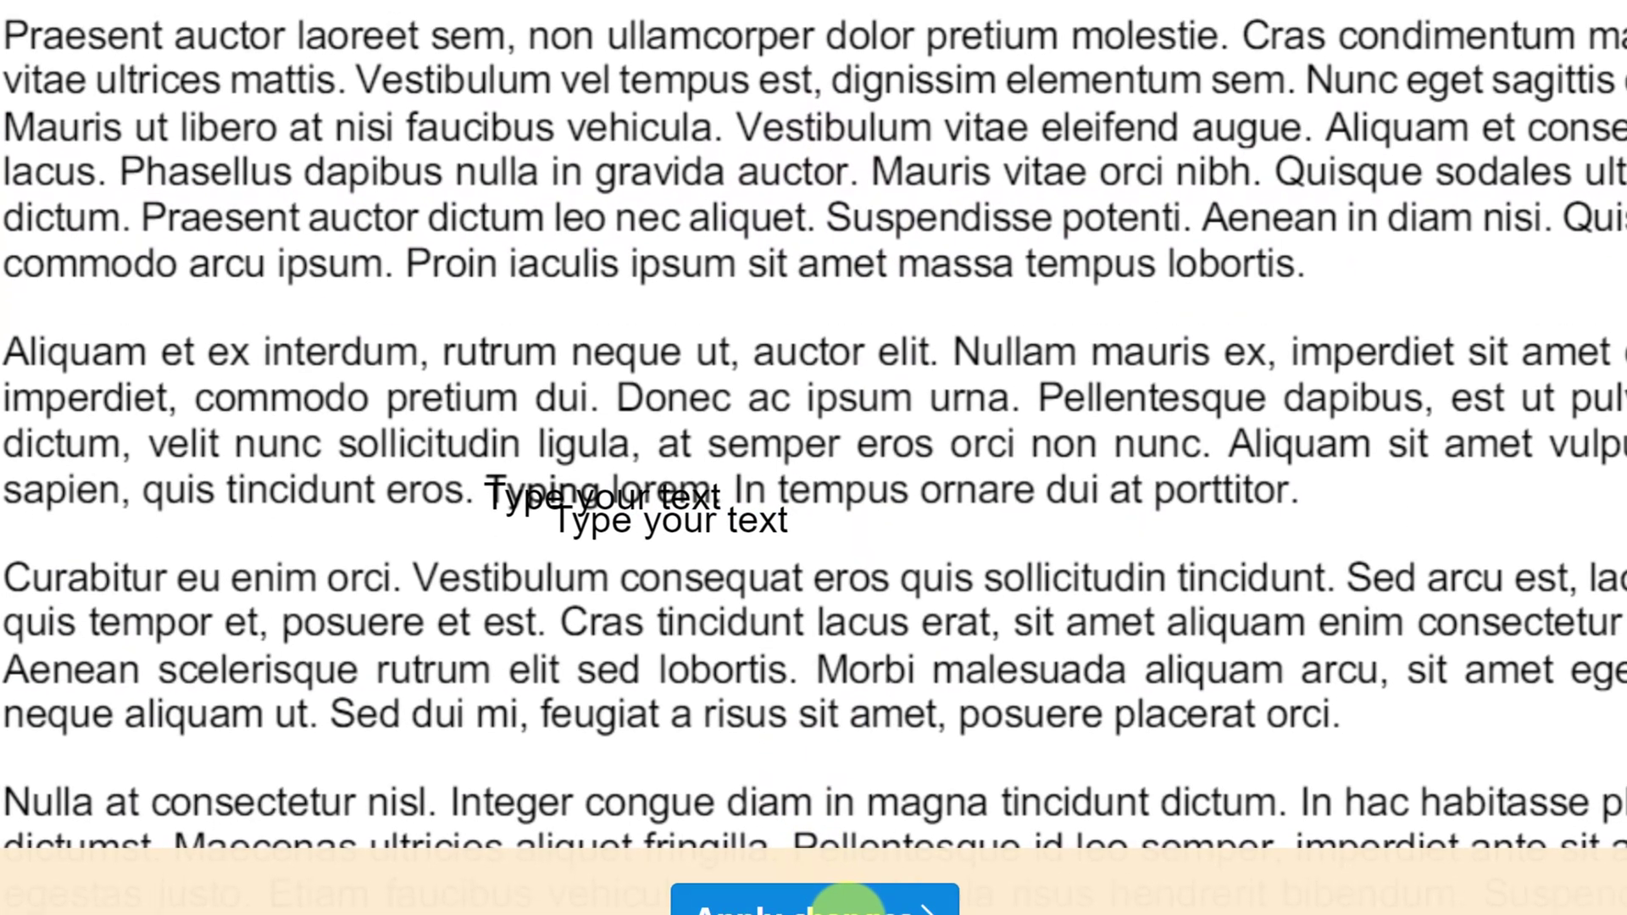
Apply the changes, answer the placeholder-text prompt, and open the Download options
left_click(843, 882)
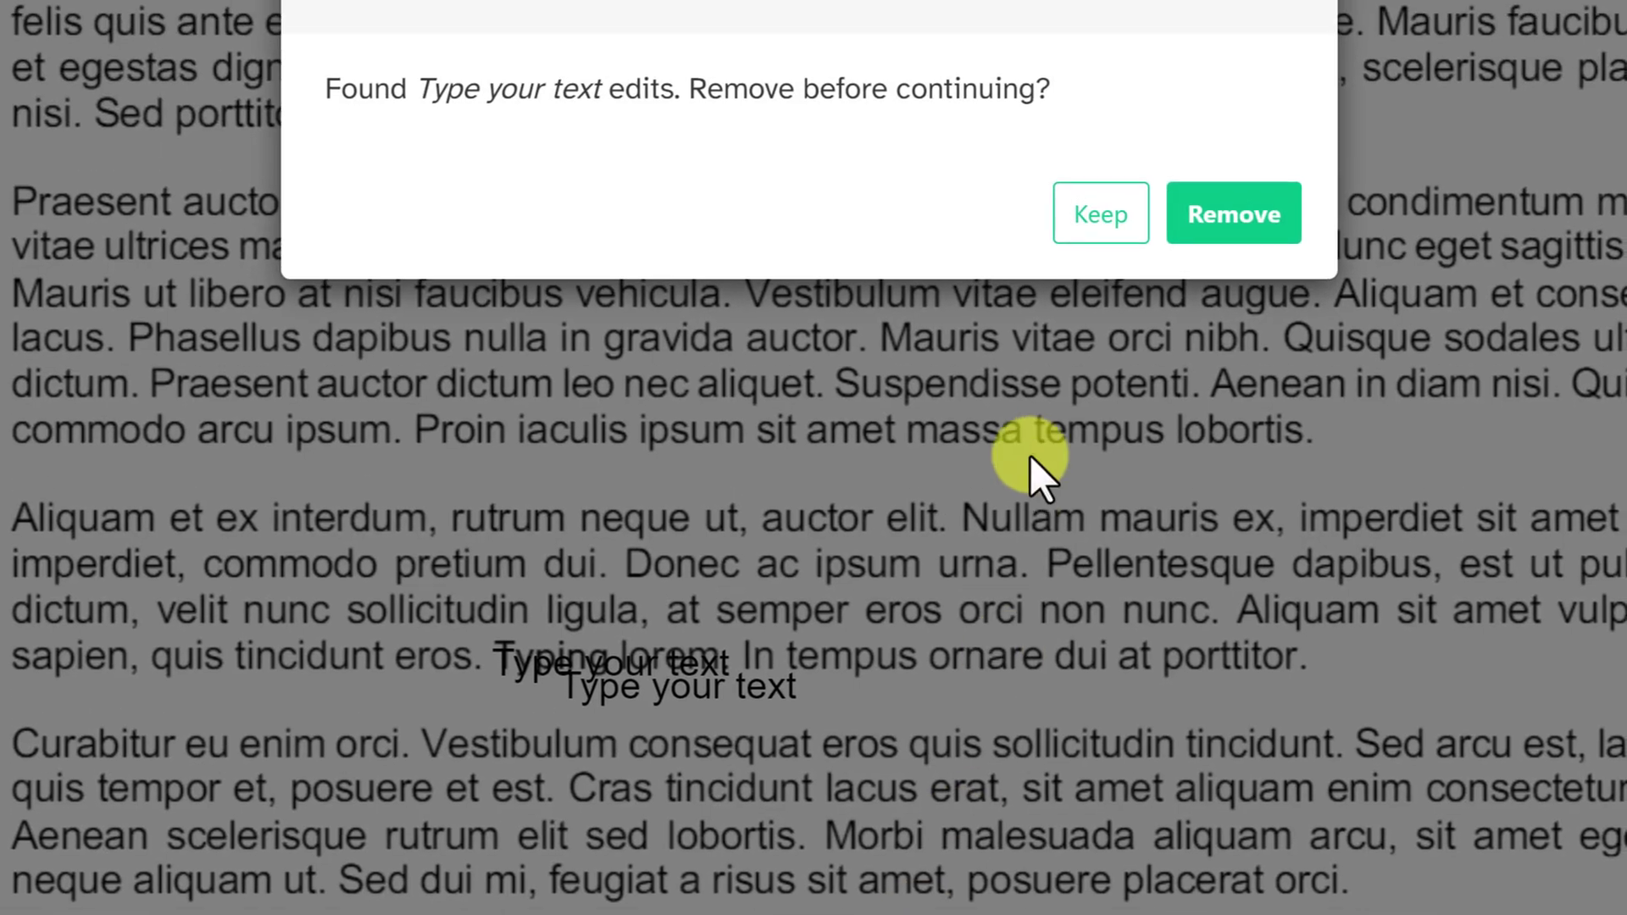
left_click(1233, 217)
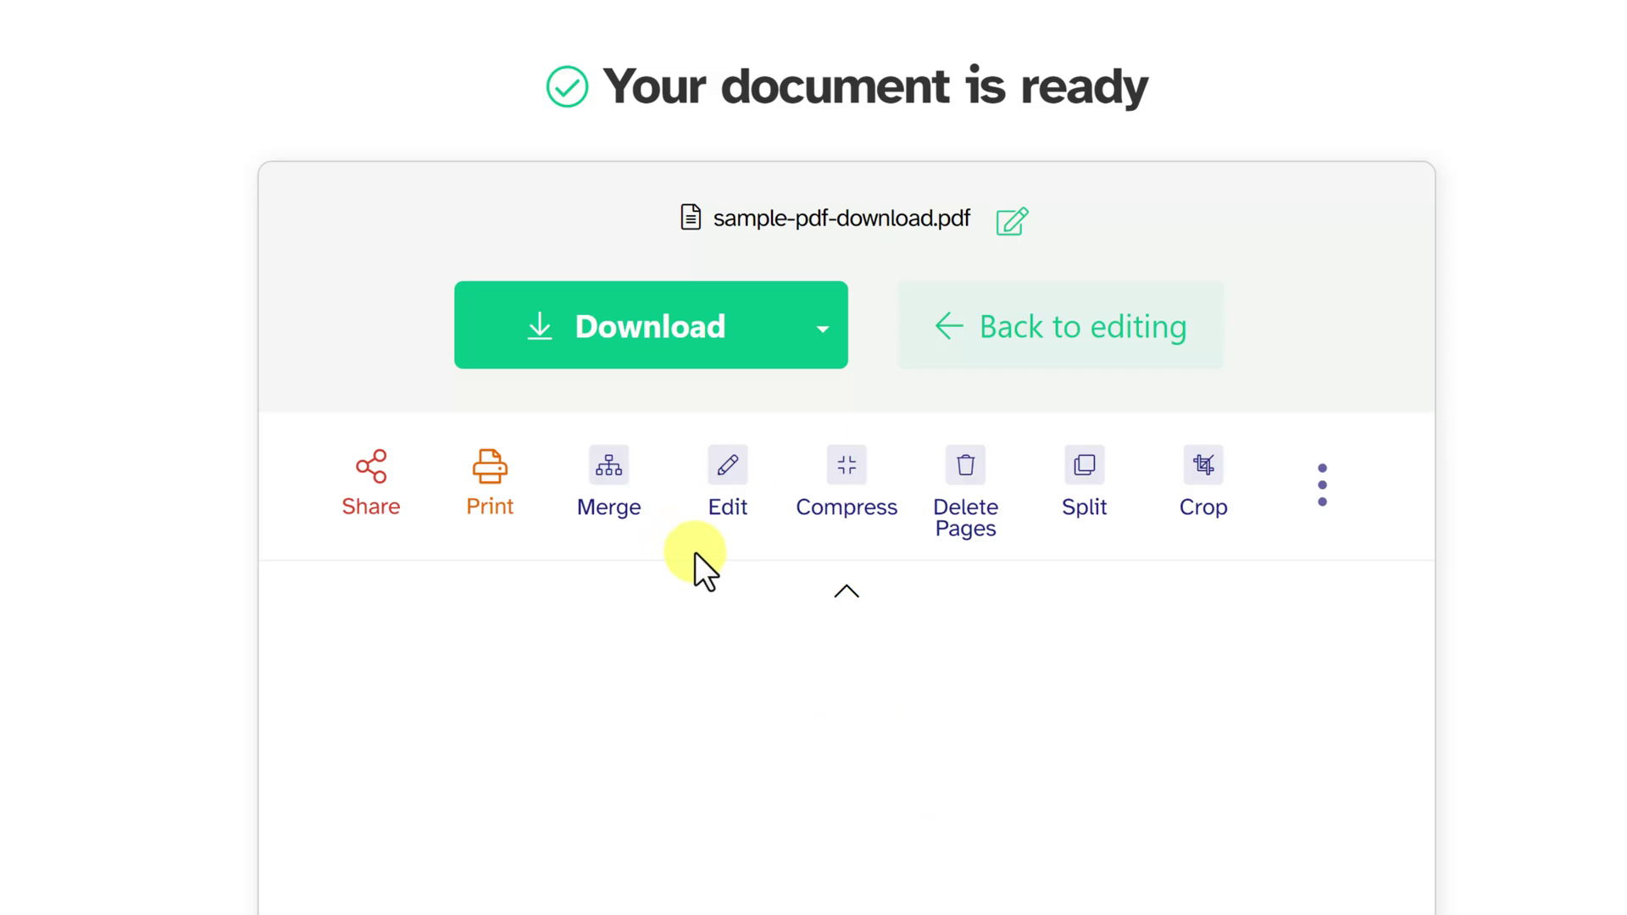
left_click(818, 351)
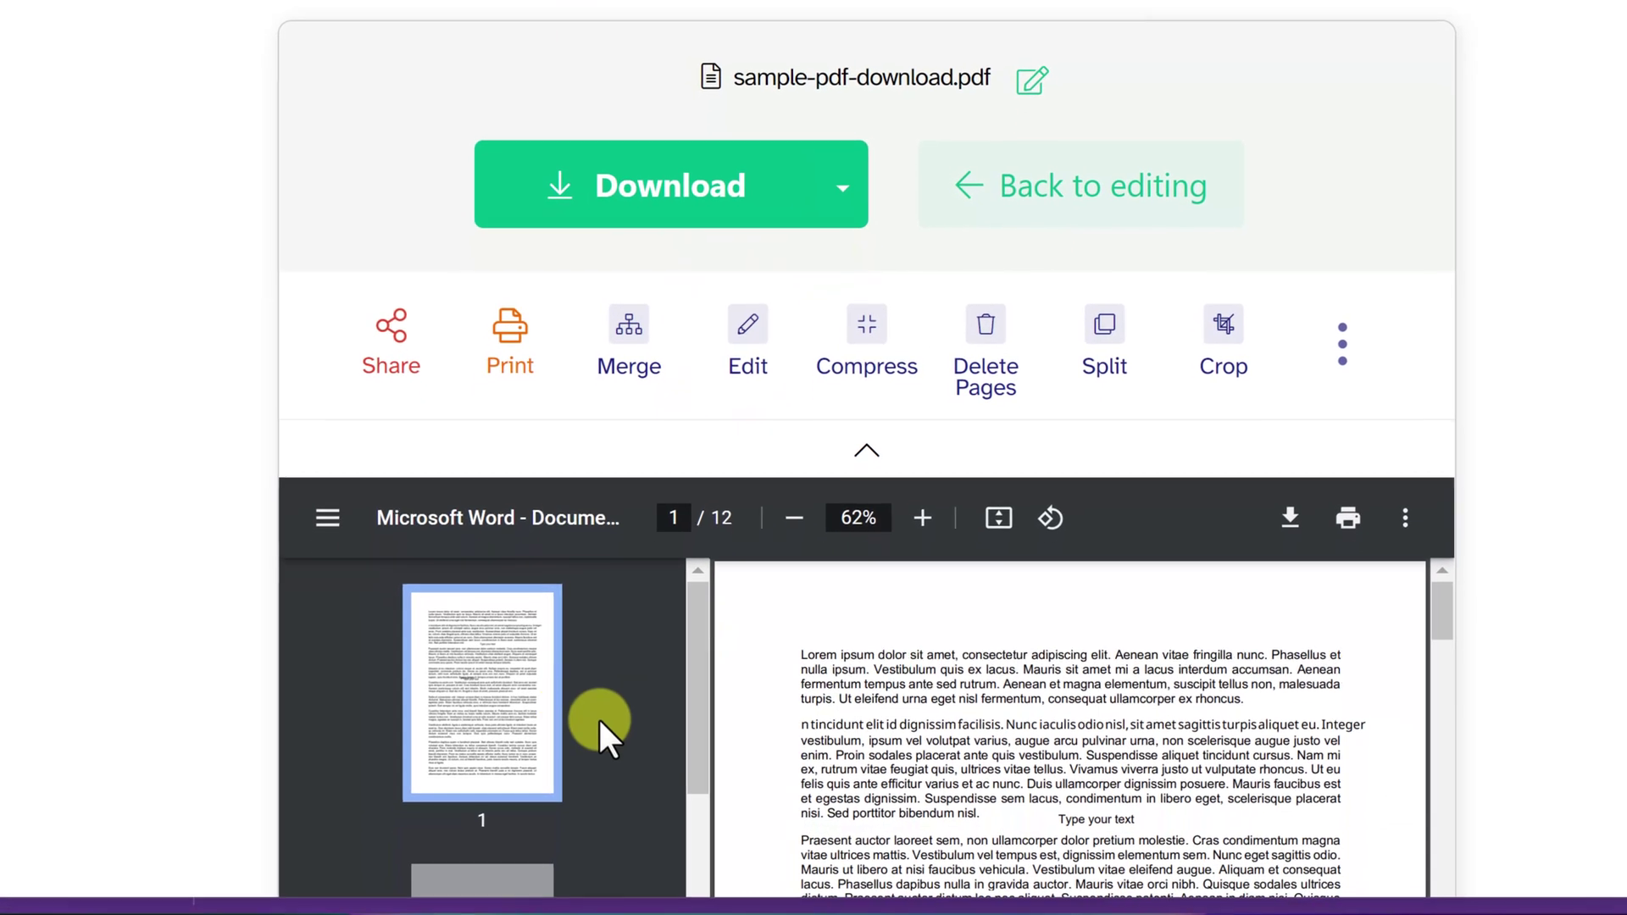
scroll(570, 716, "down", 3)
scroll(568, 704, "up", 3)
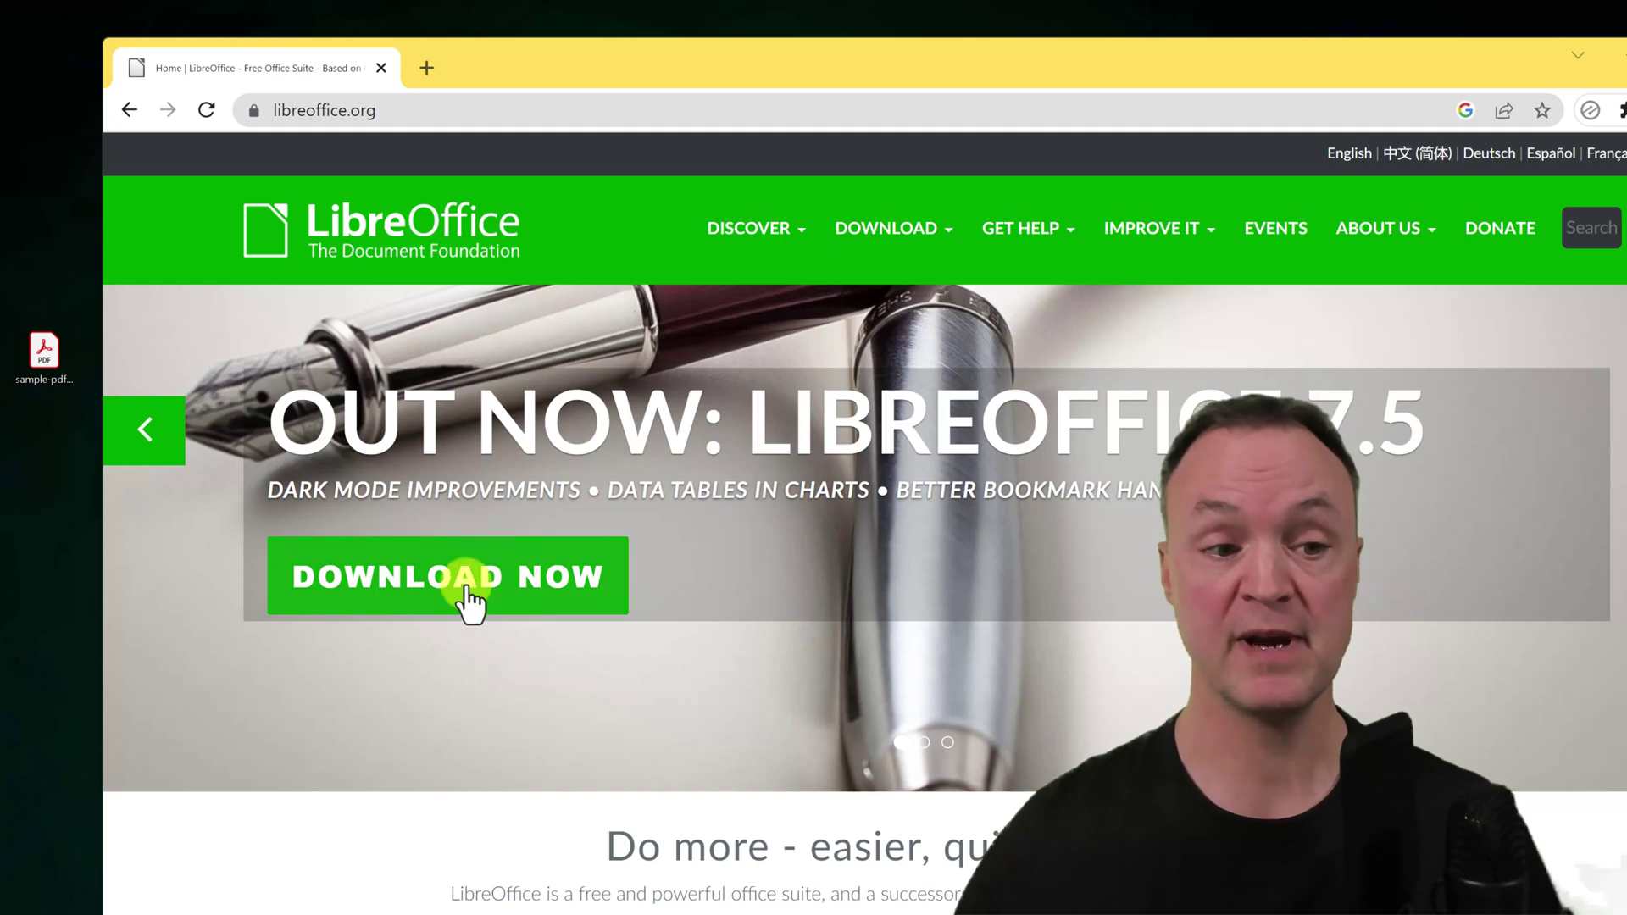
Open sample-pdf-download.pdf from the desktop with LibreOffice Draw via Open with
scroll(469, 589, "up", 2)
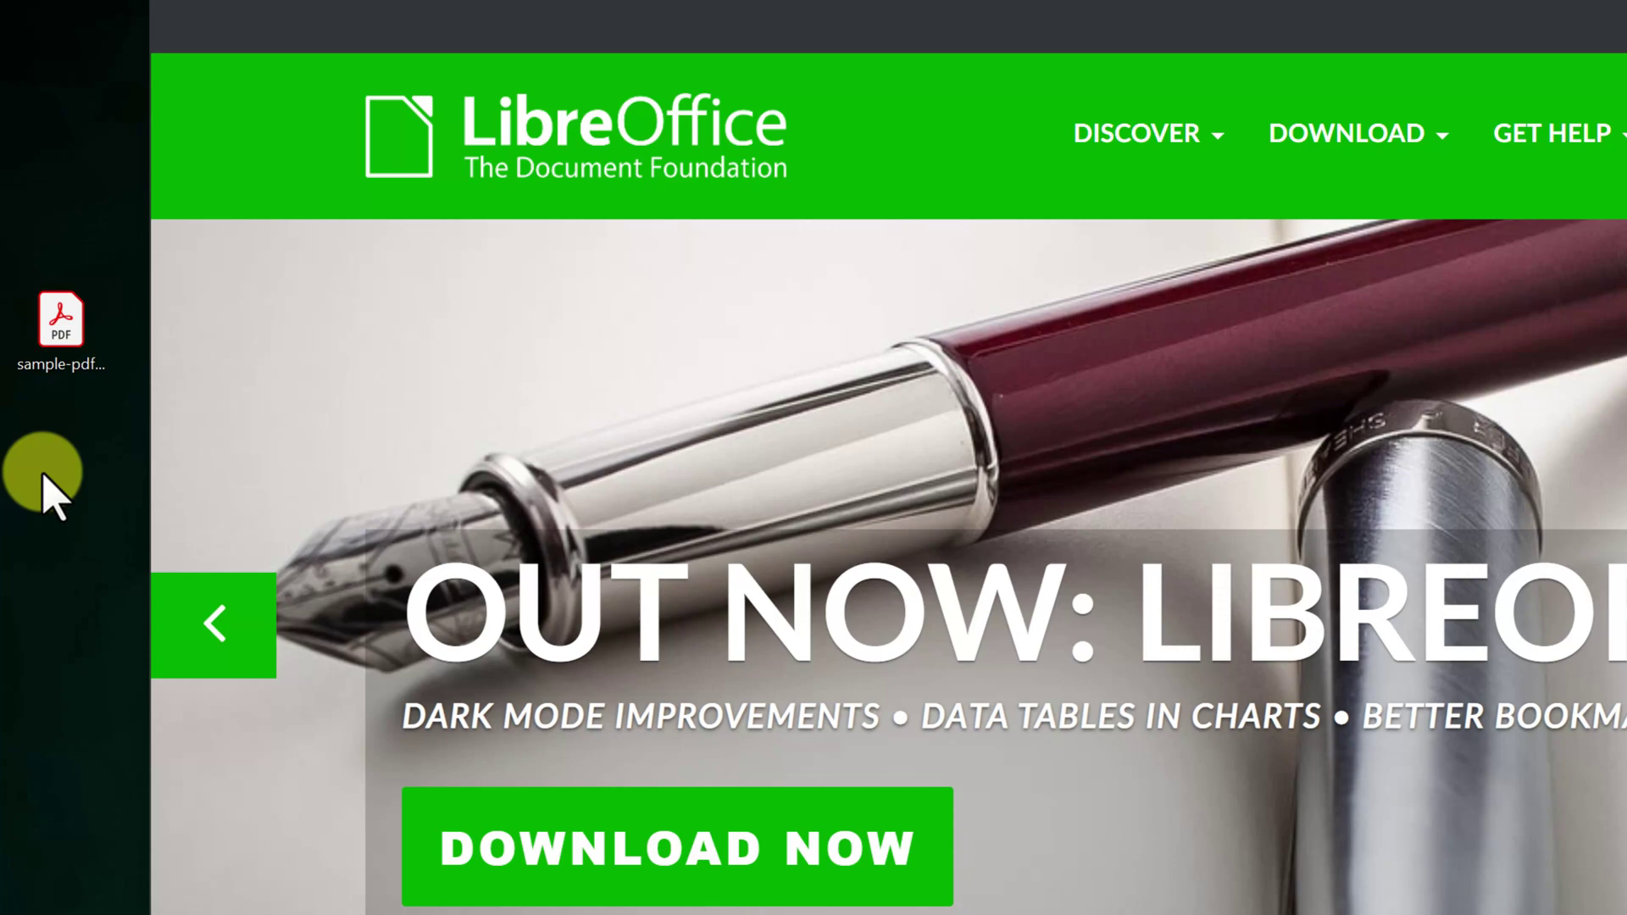
right_click(59, 324)
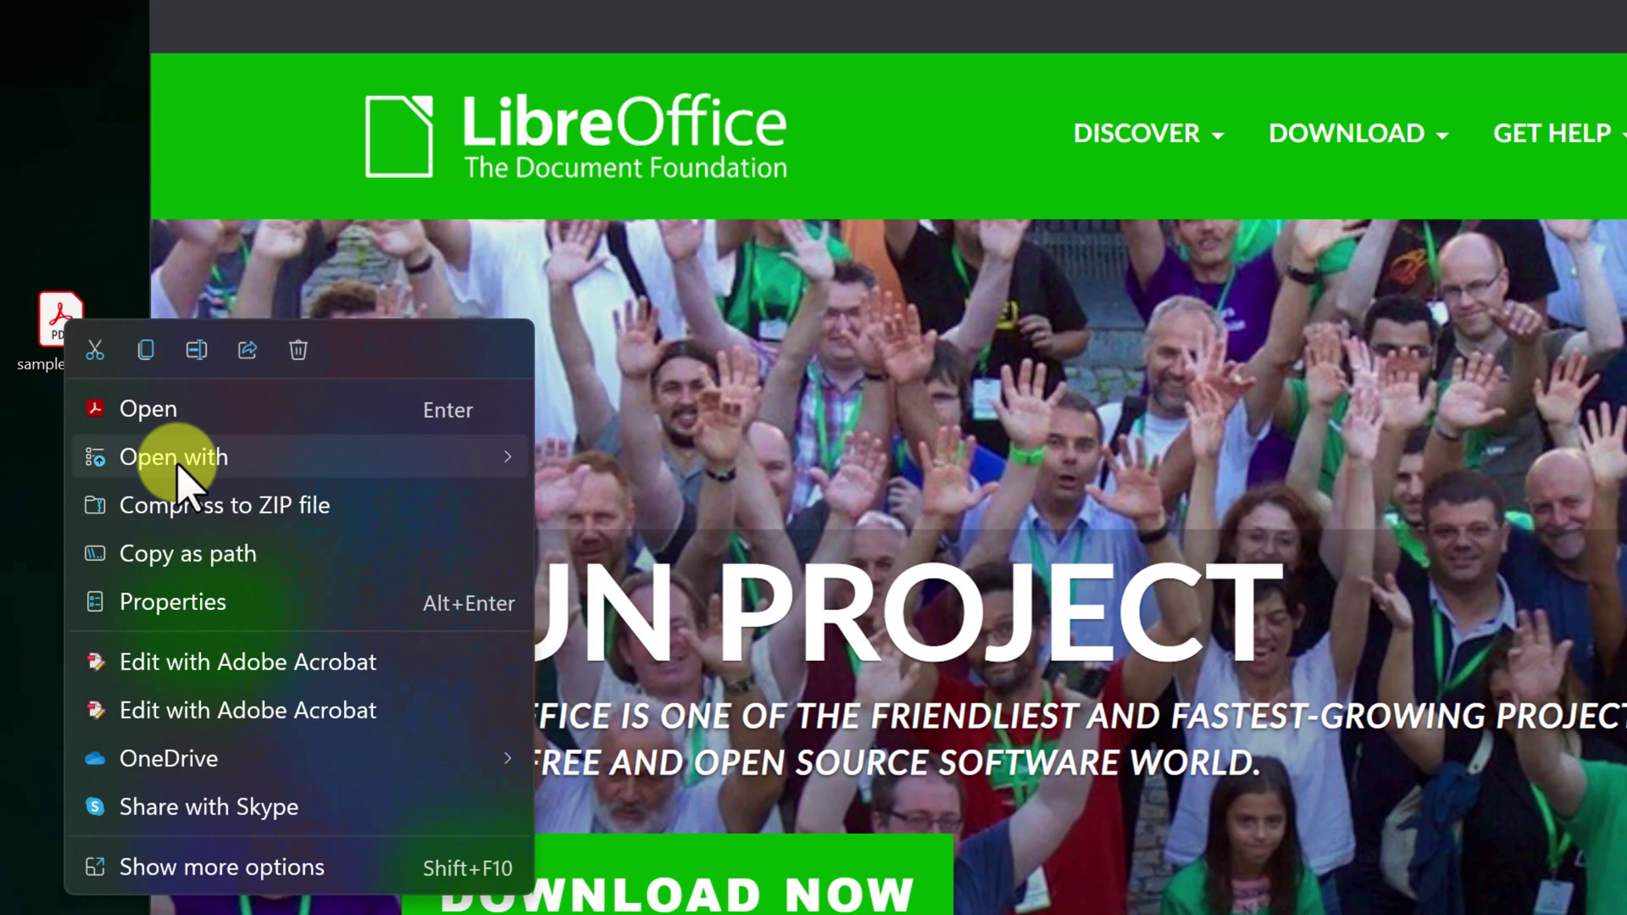
mouse_move(179, 466)
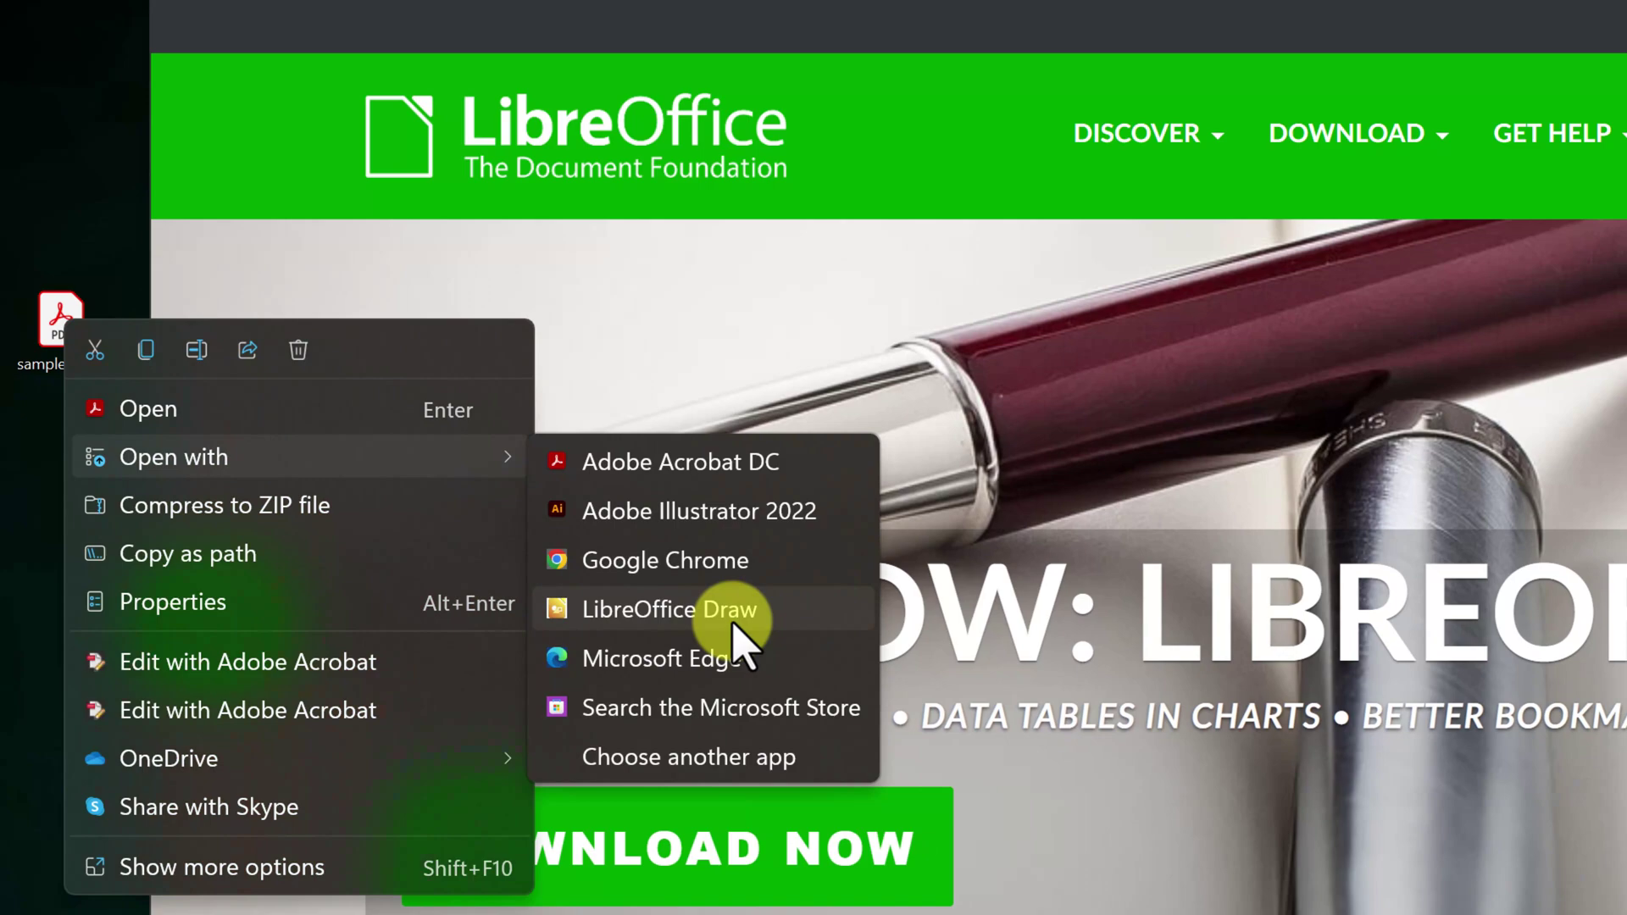
left_click(734, 626)
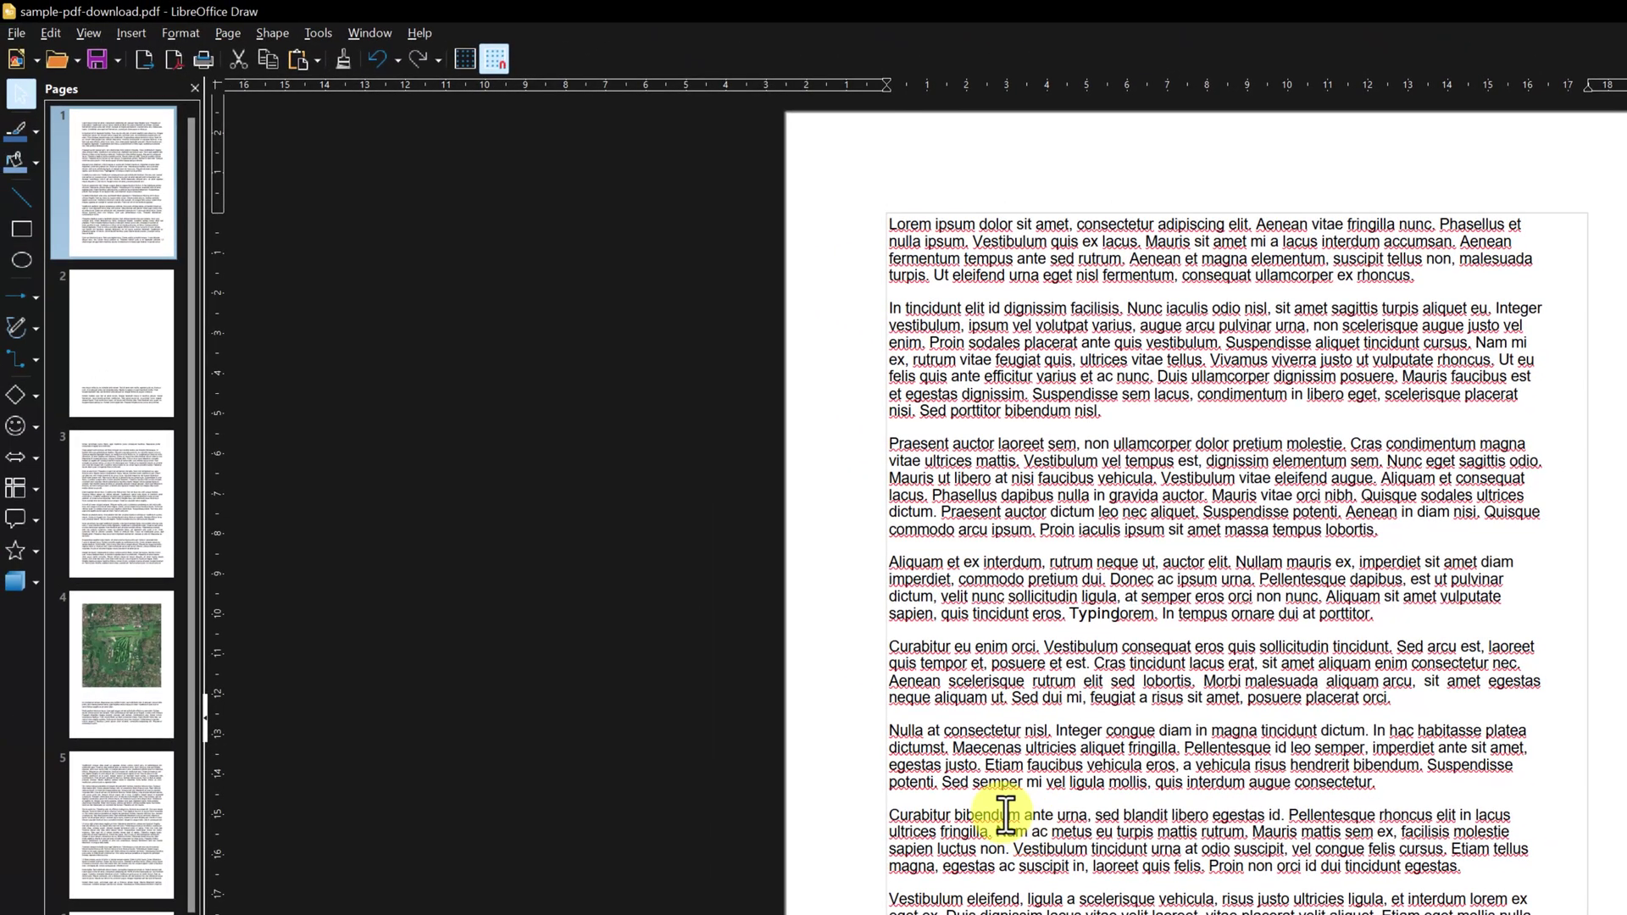
Delete 'Vestibulum v' from page 1's Praesent paragraph, then show page 4's aerial image
scroll(984, 792, "up", 3)
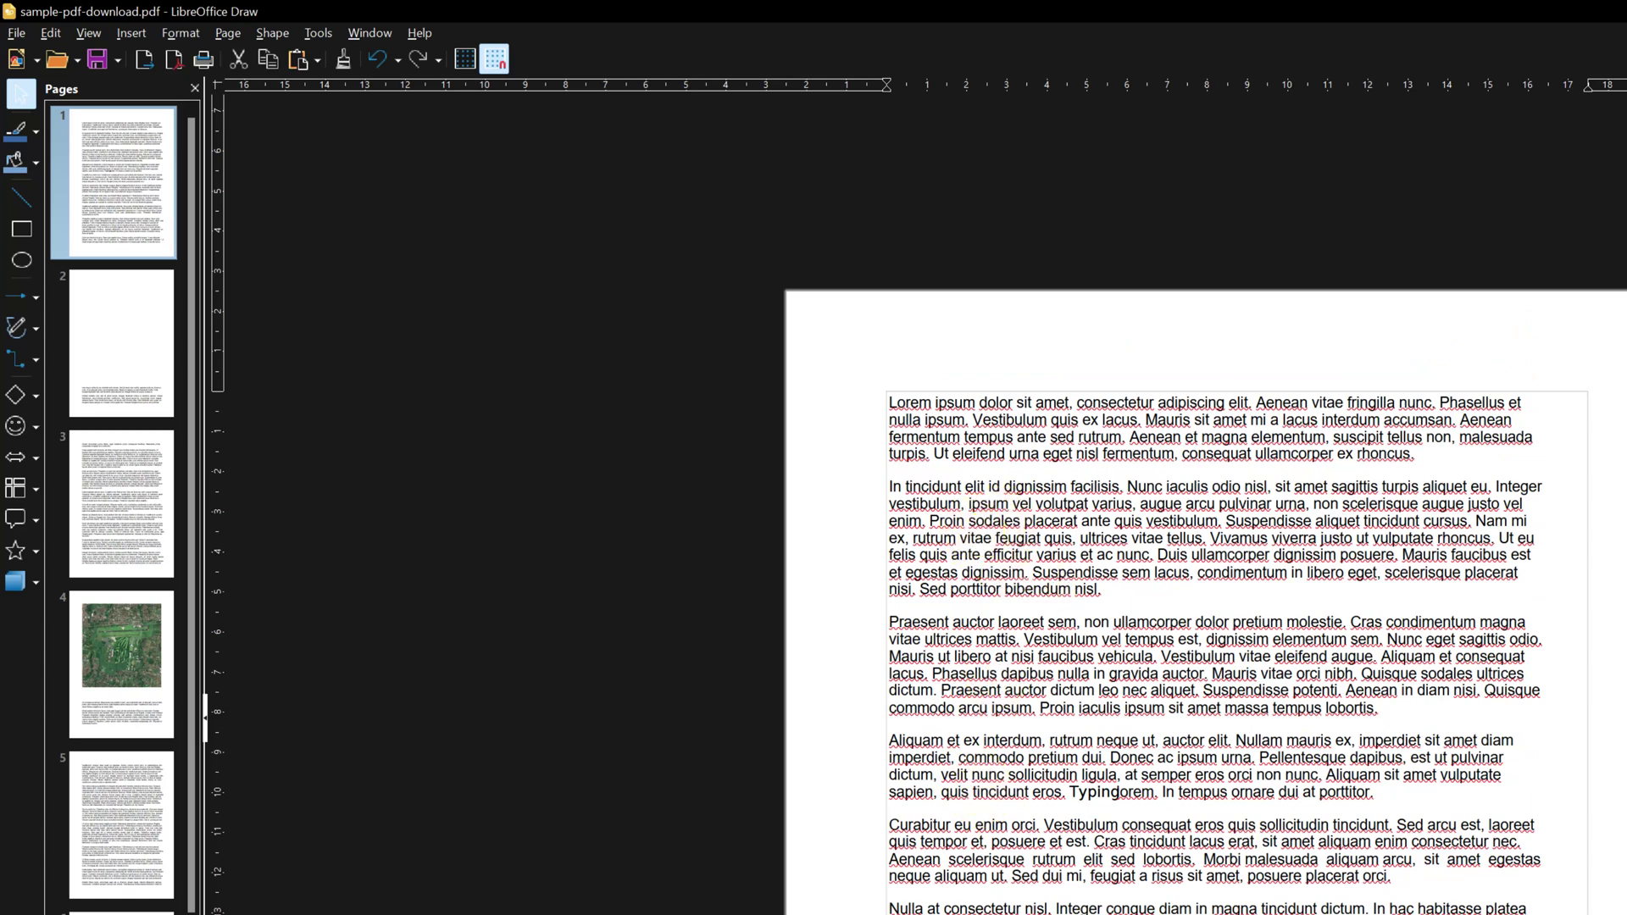
scroll(1116, 709, "up", 10, "ctrl")
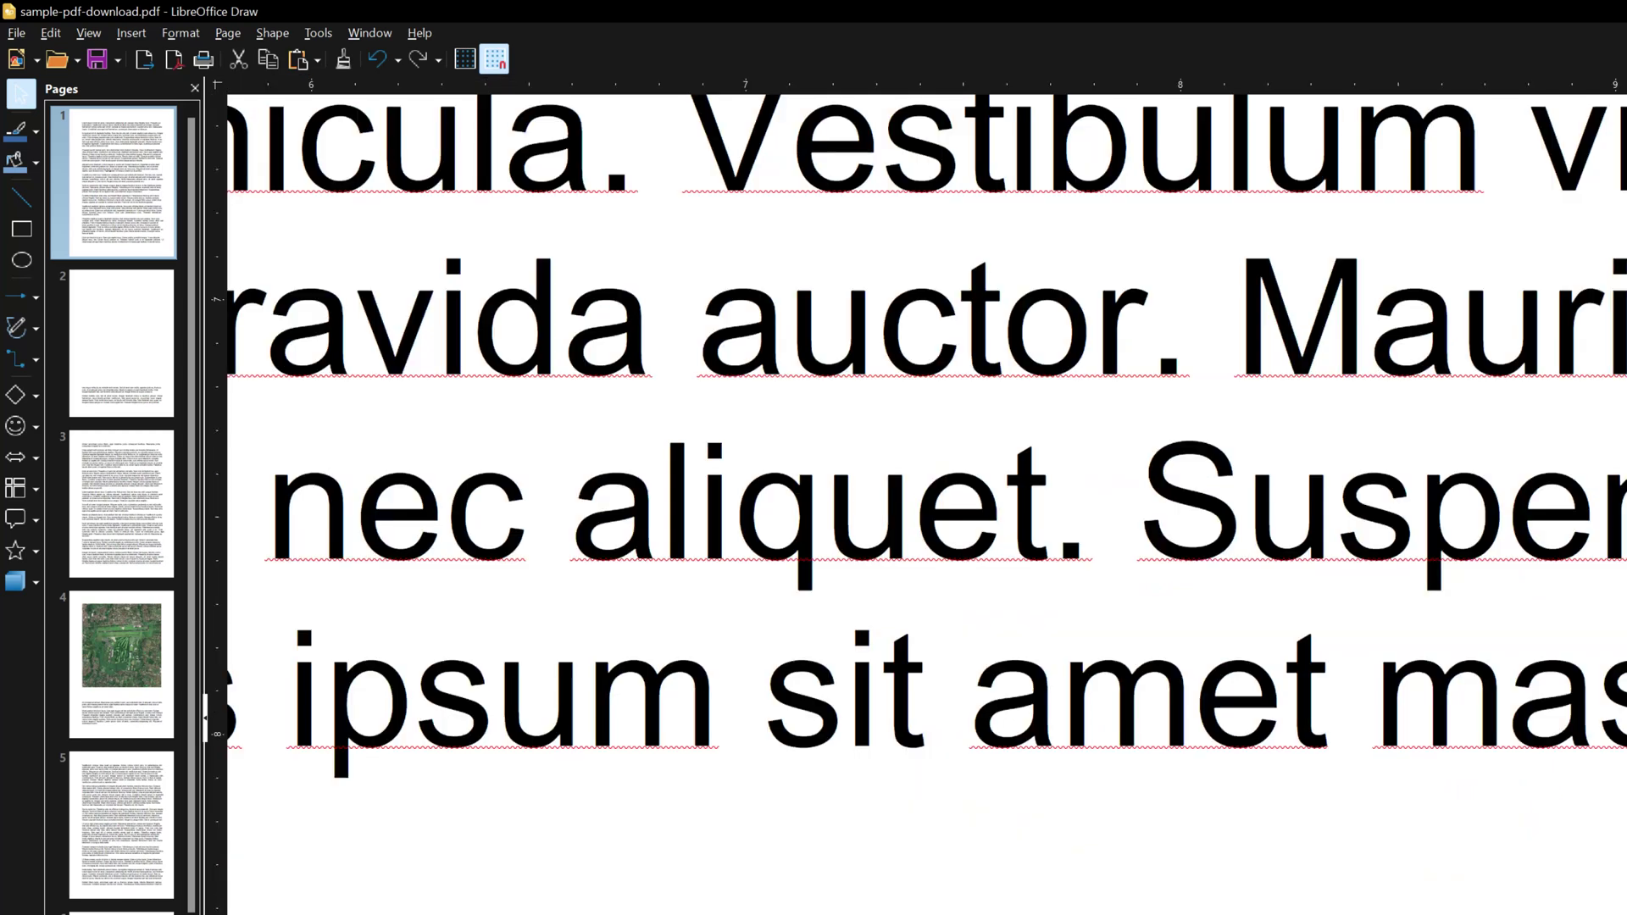
scroll(1017, 594, "down", 10, "ctrl")
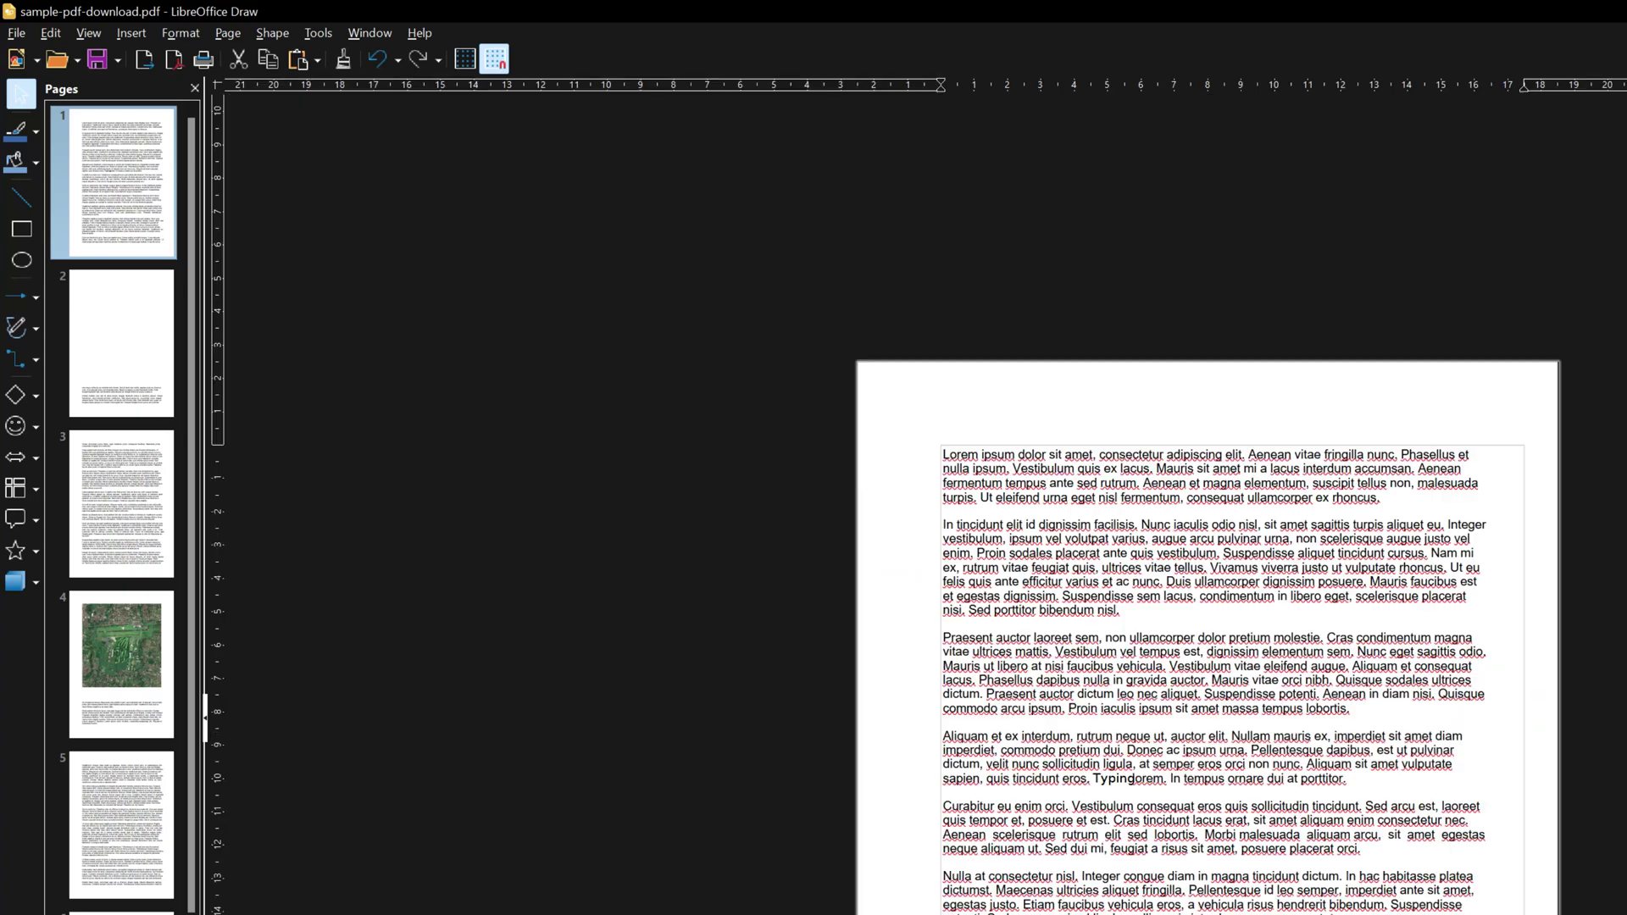
scroll(1207, 697, "up", 1, "ctrl")
scroll(1208, 708, "up", 4, "ctrl")
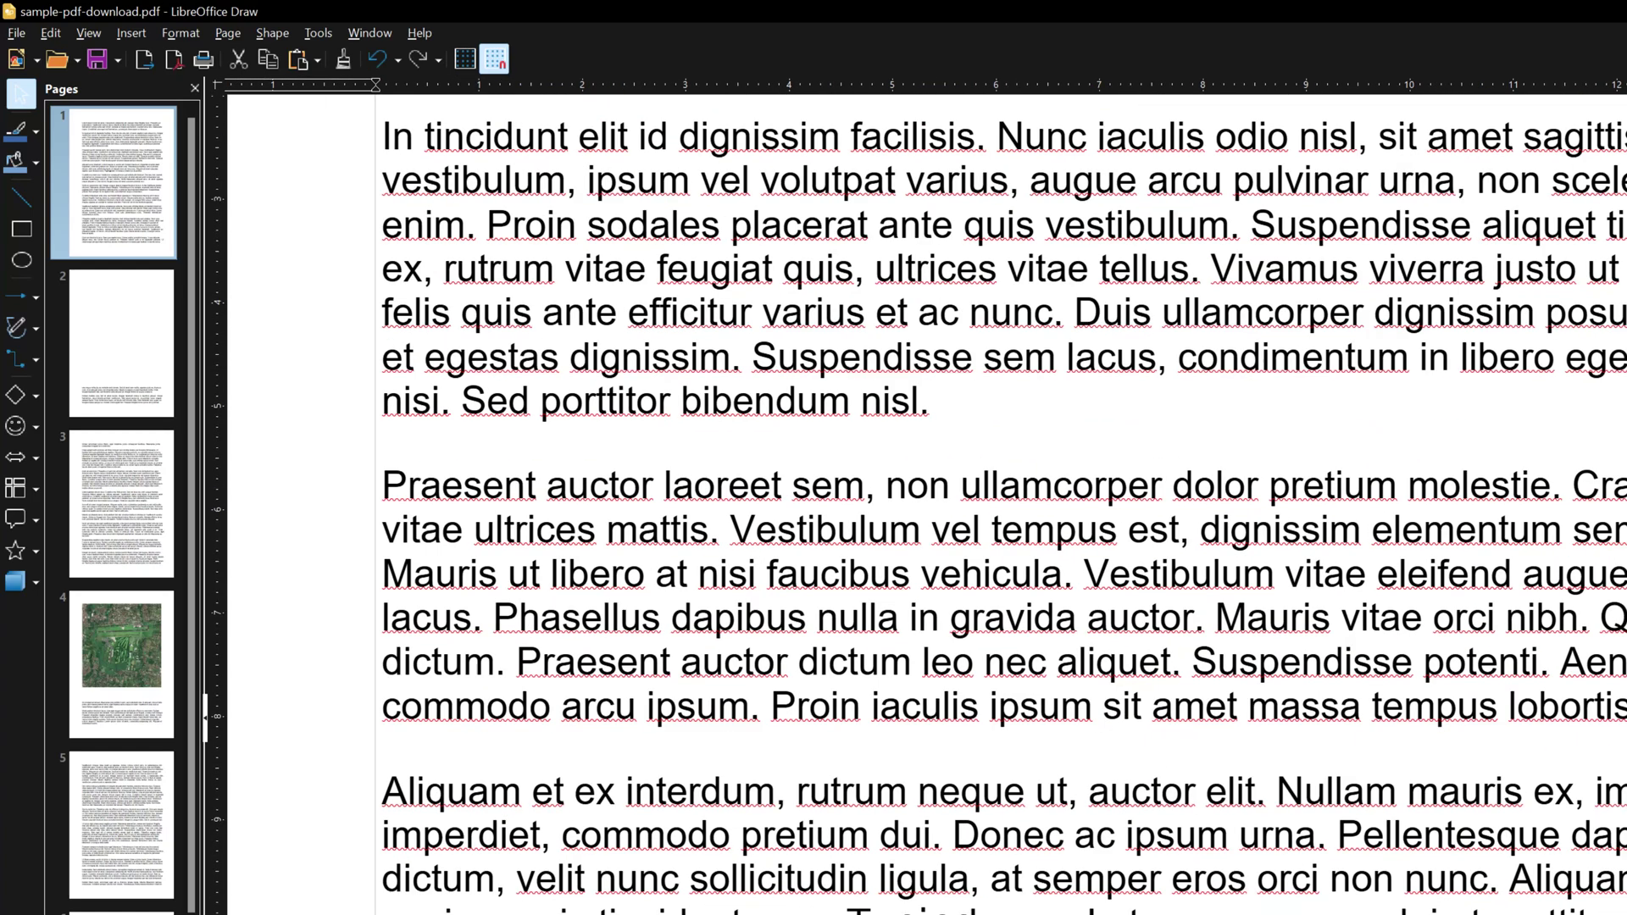
left_click(1129, 580)
left_click_drag(1093, 577, 1297, 576)
key("Delete")
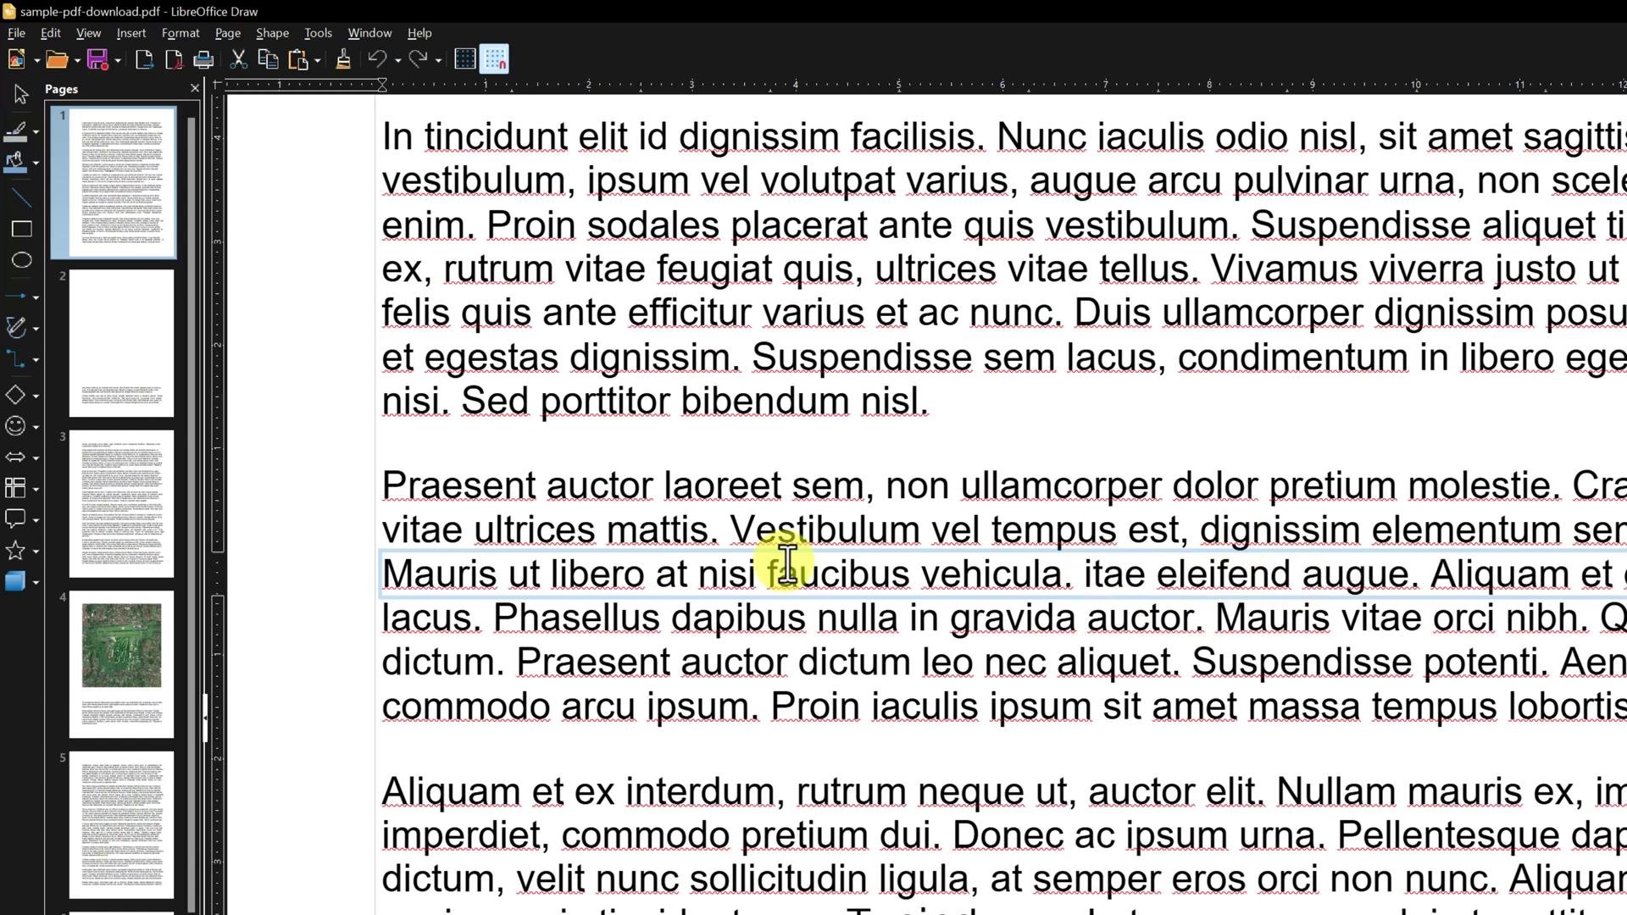
left_click(126, 653)
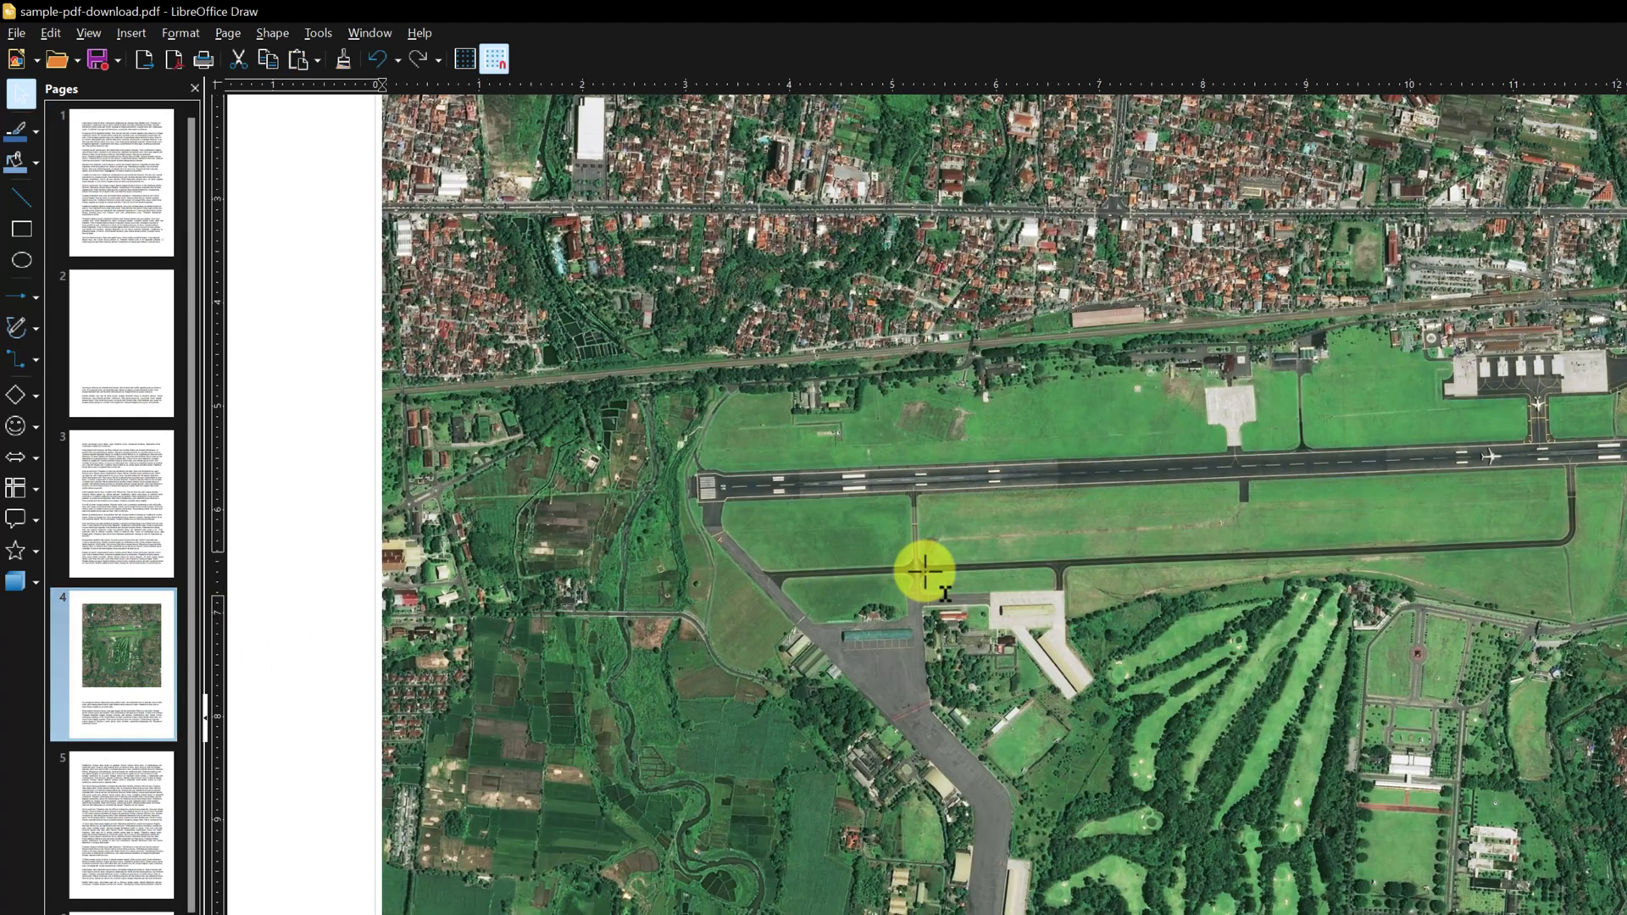
Shrink page 4's aerial image by dragging its bottom-right corner up and left
scroll(927, 572, "up", 3)
scroll(1532, 494, "down", 4)
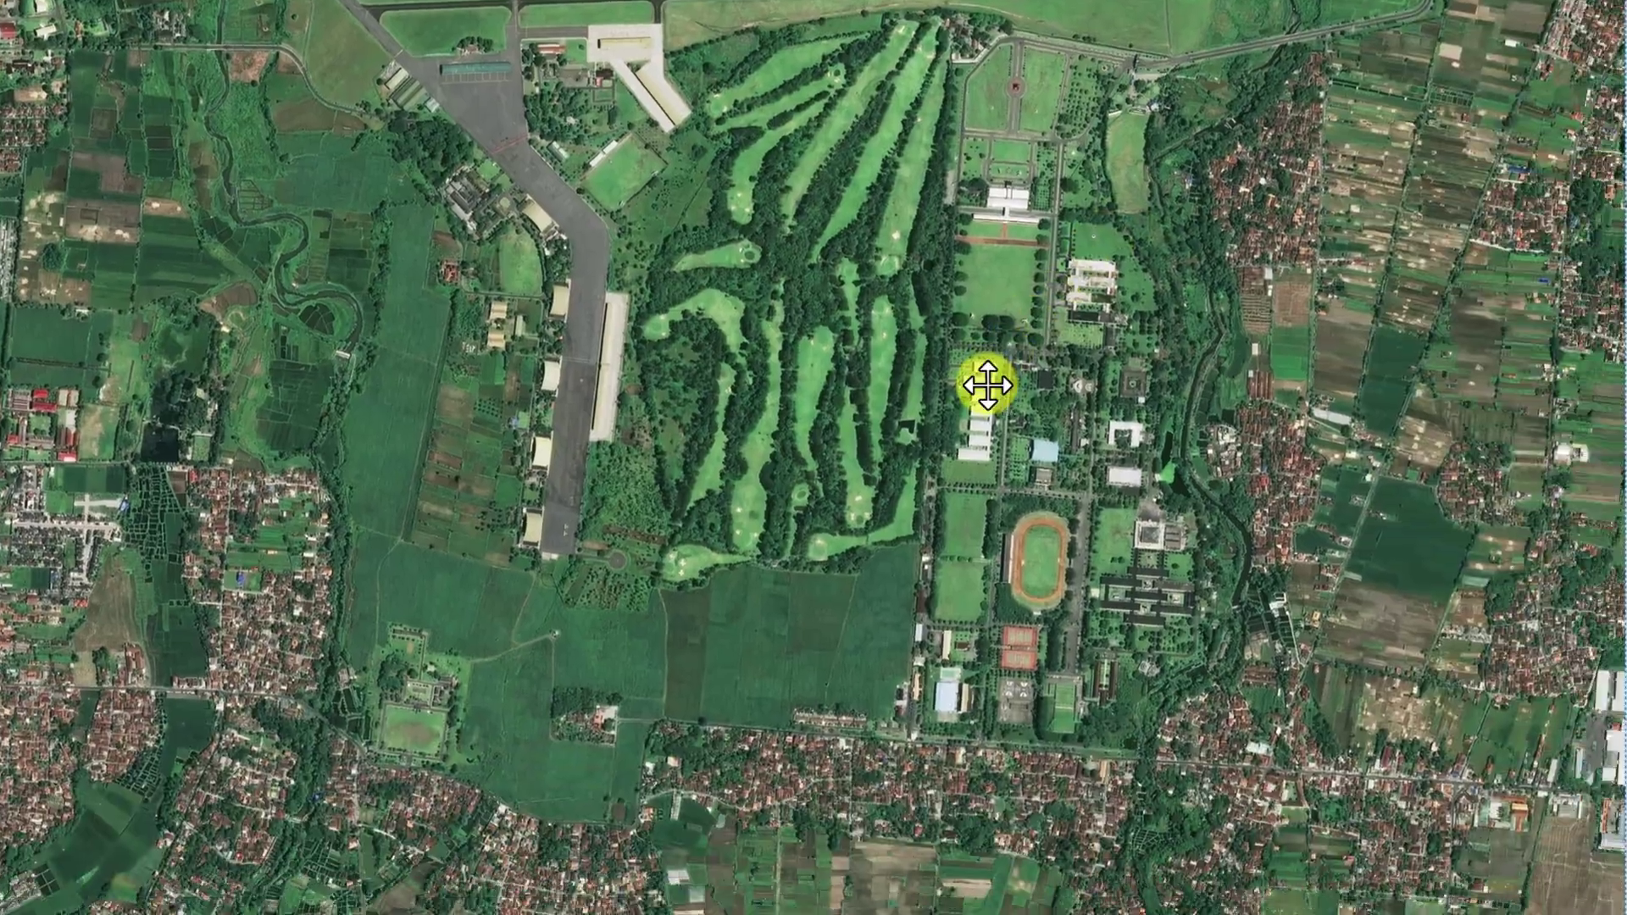
scroll(1388, 598, "down", 5)
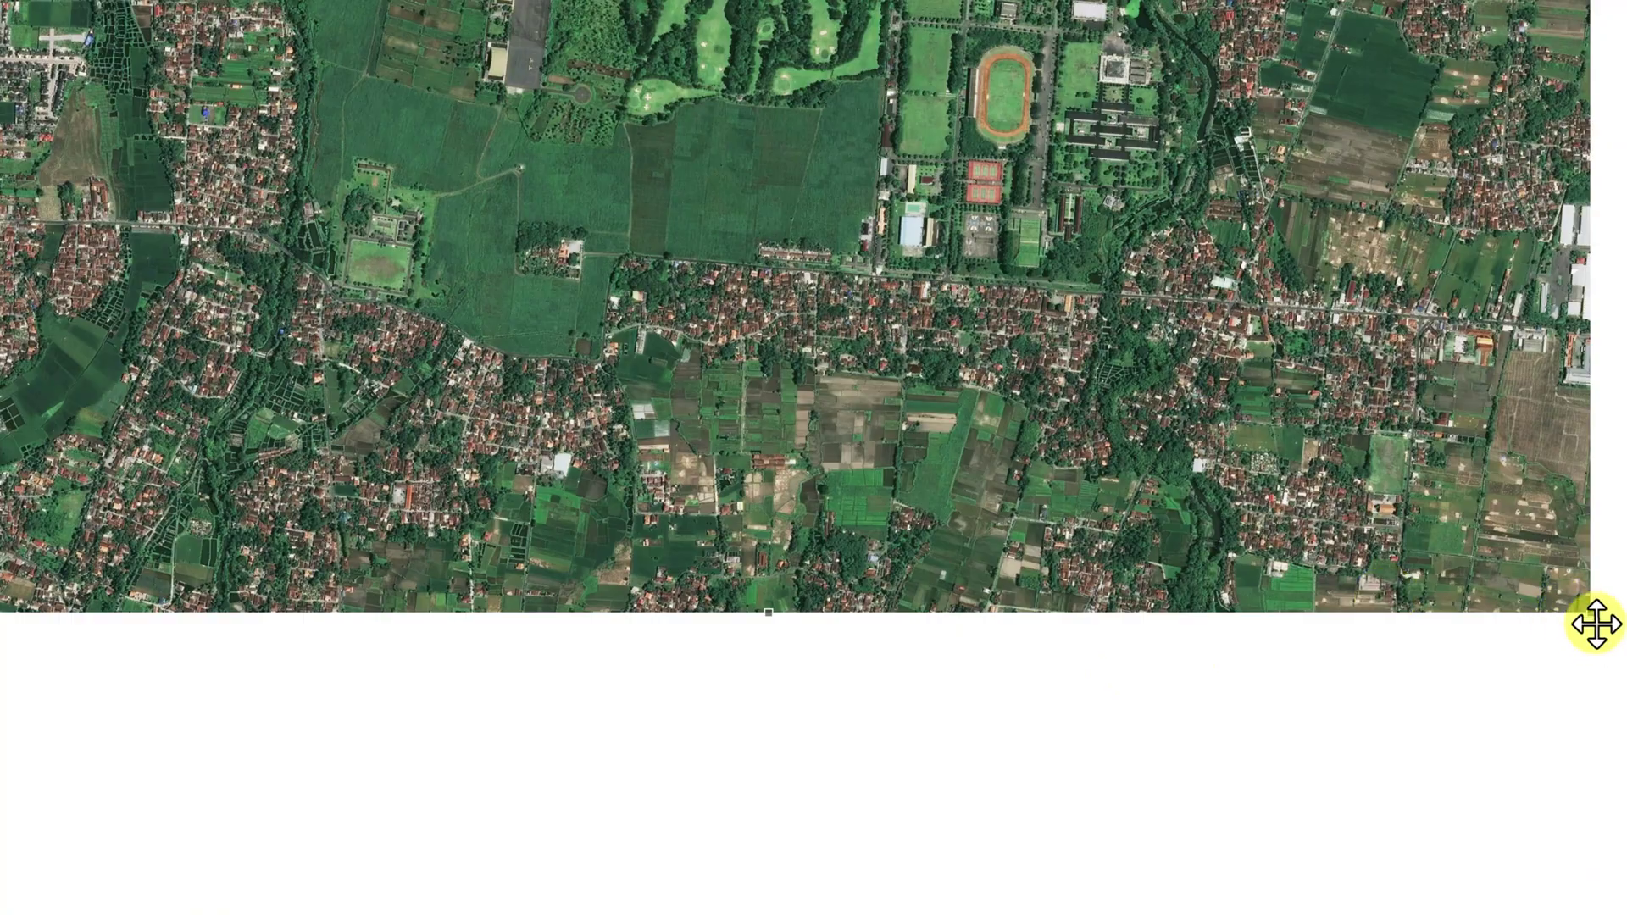
left_click_drag(1587, 610, 1221, 370)
scroll(1151, 333, "up", 7)
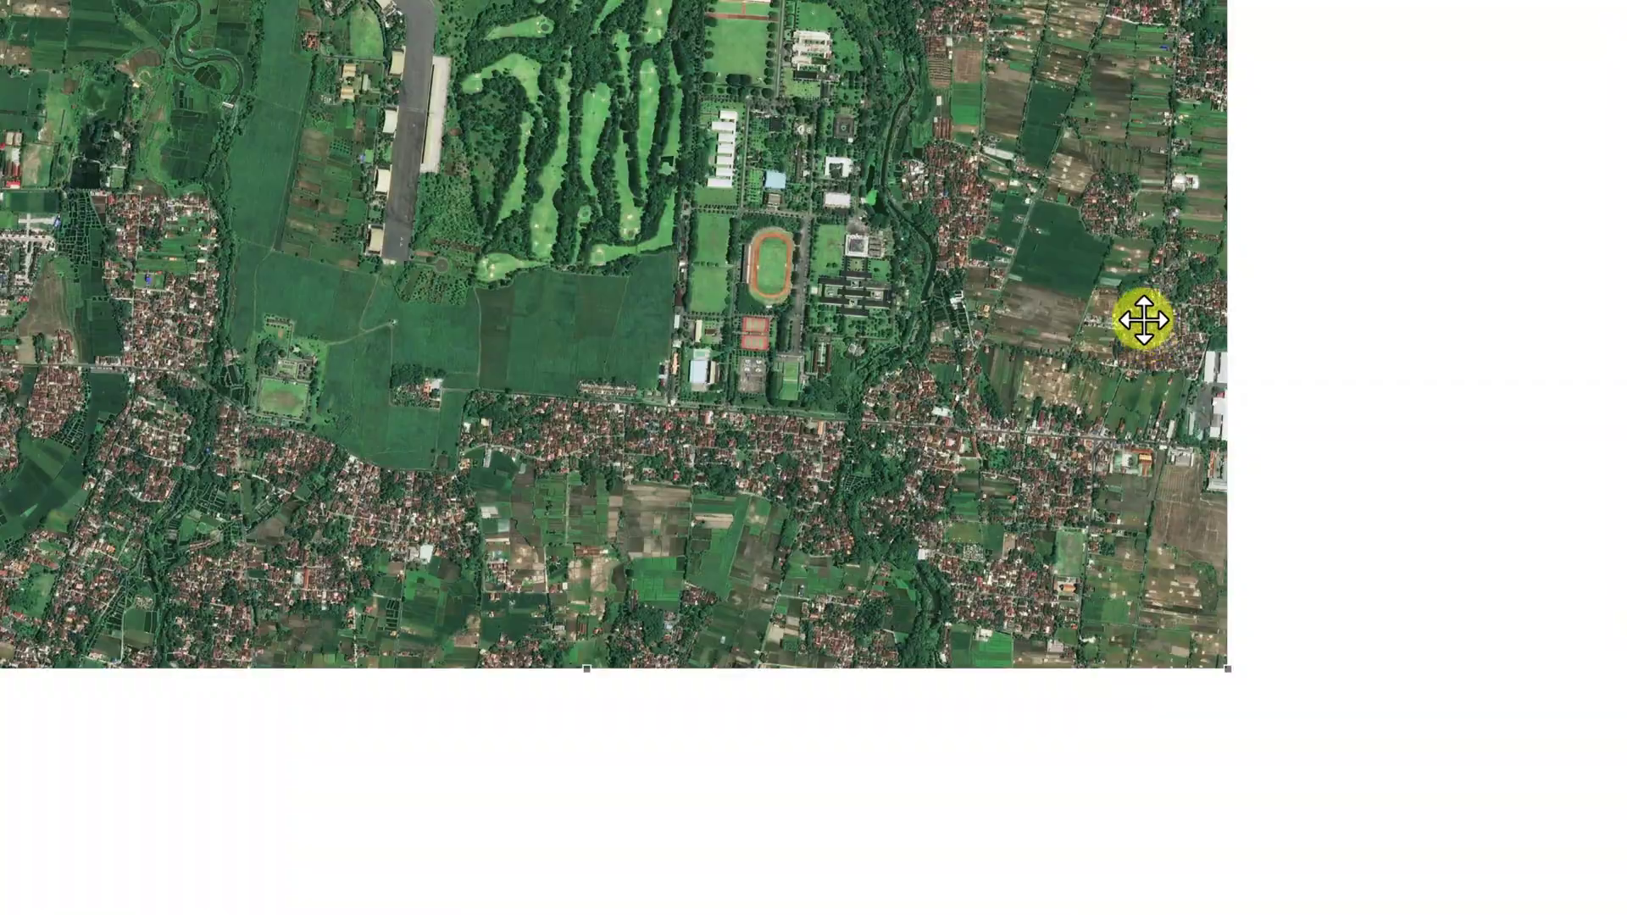
scroll(796, 479, "down", 5)
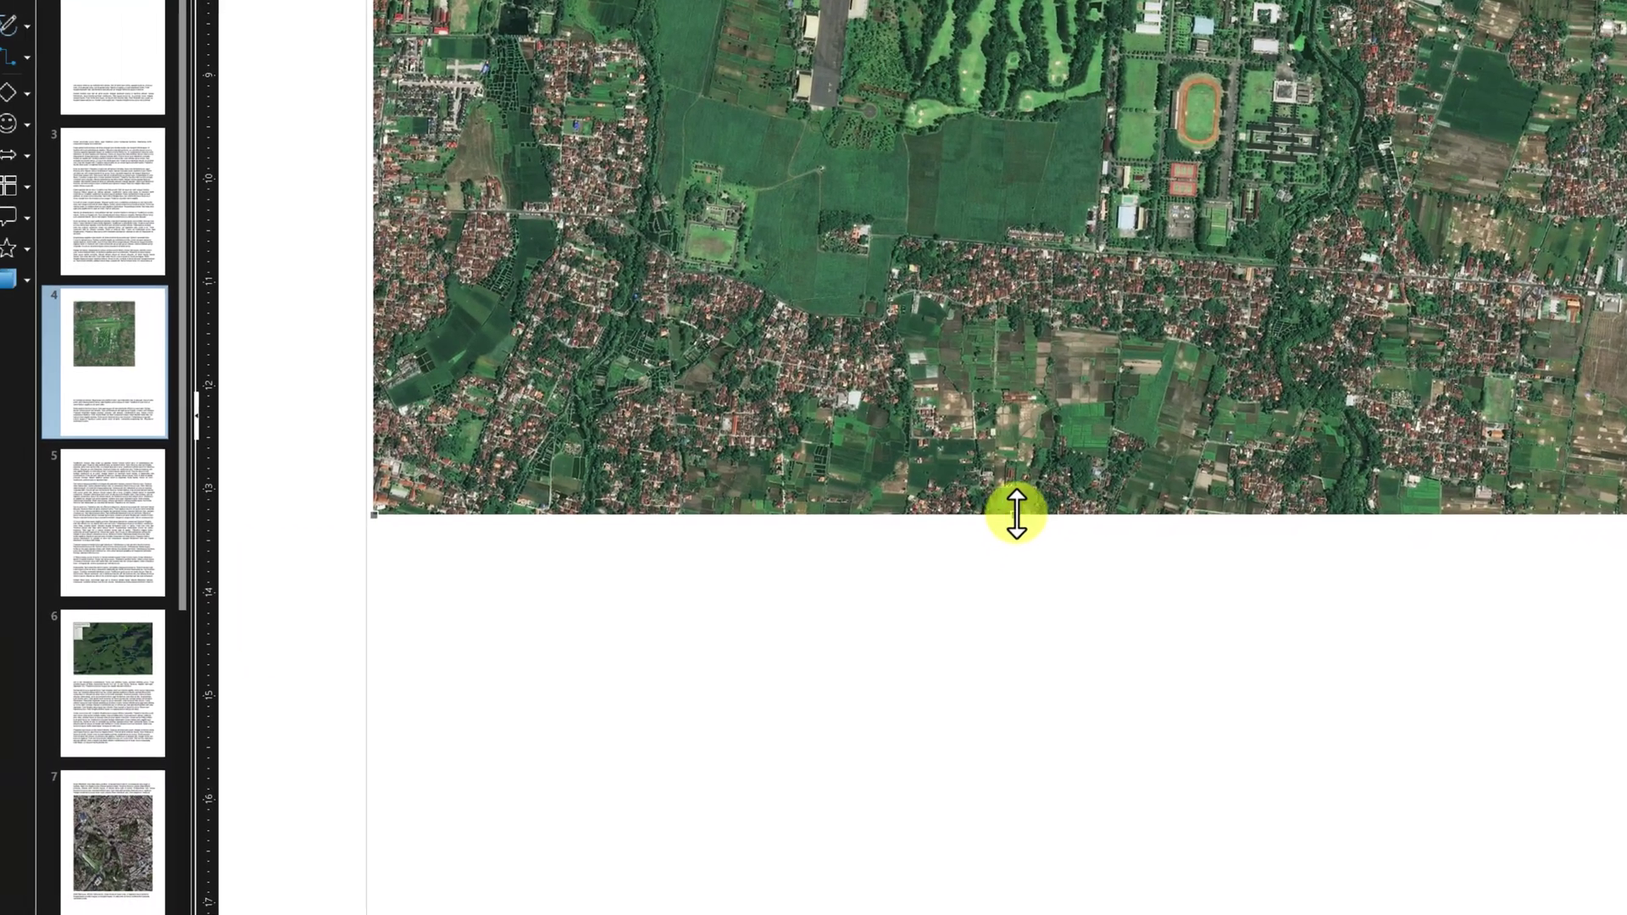
scroll(725, 539, "down", 8)
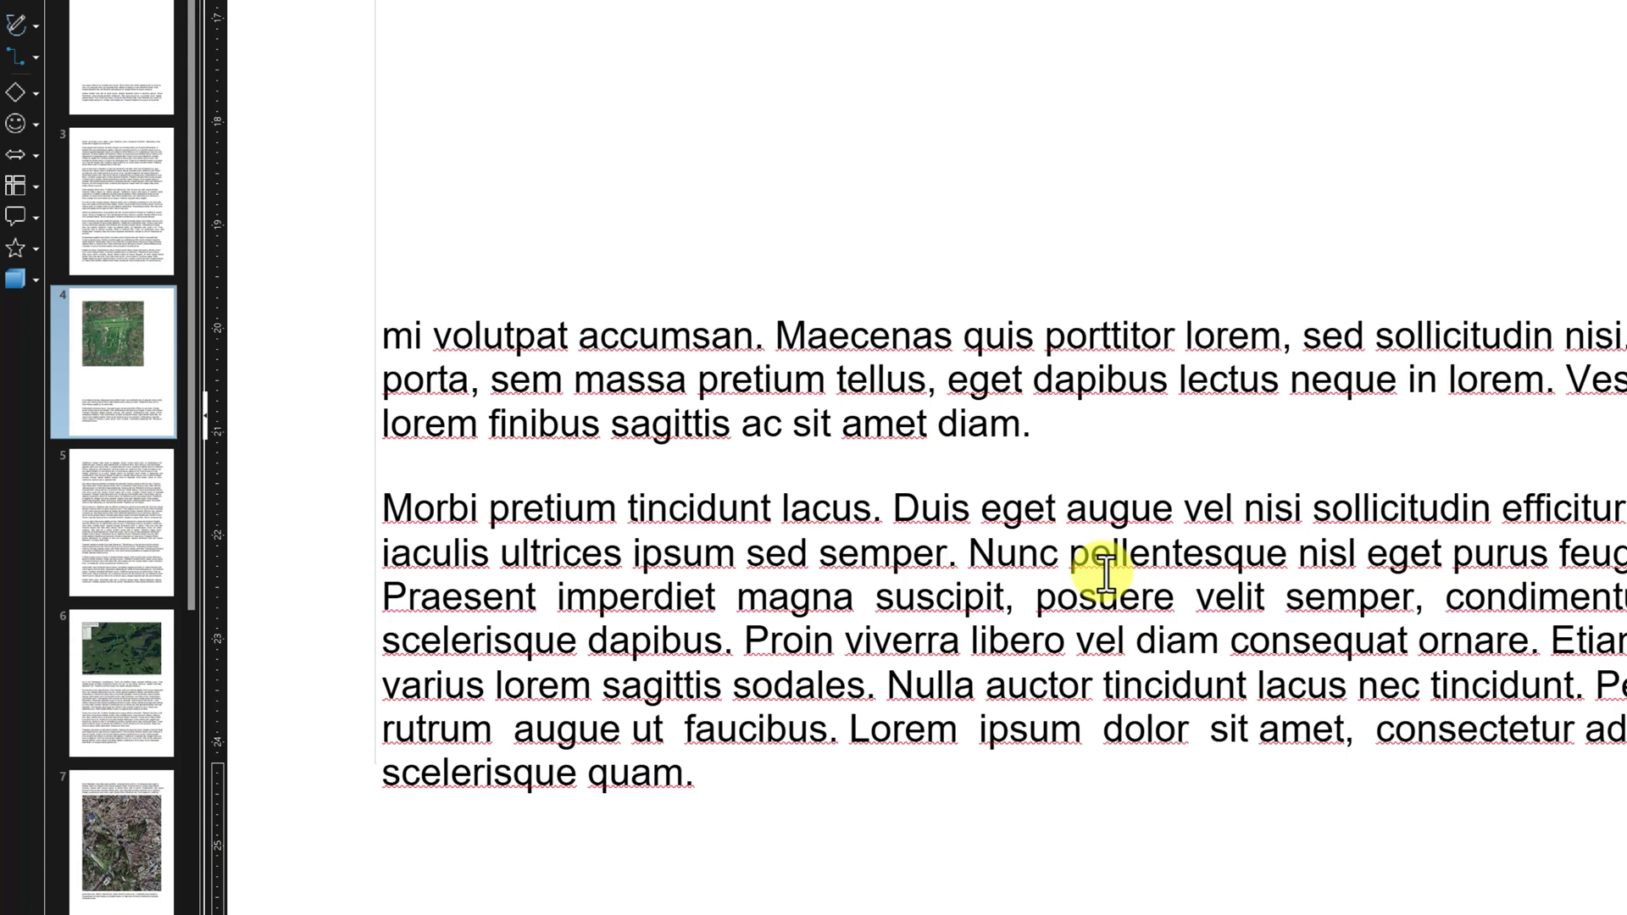
scroll(1107, 572, "down", 5)
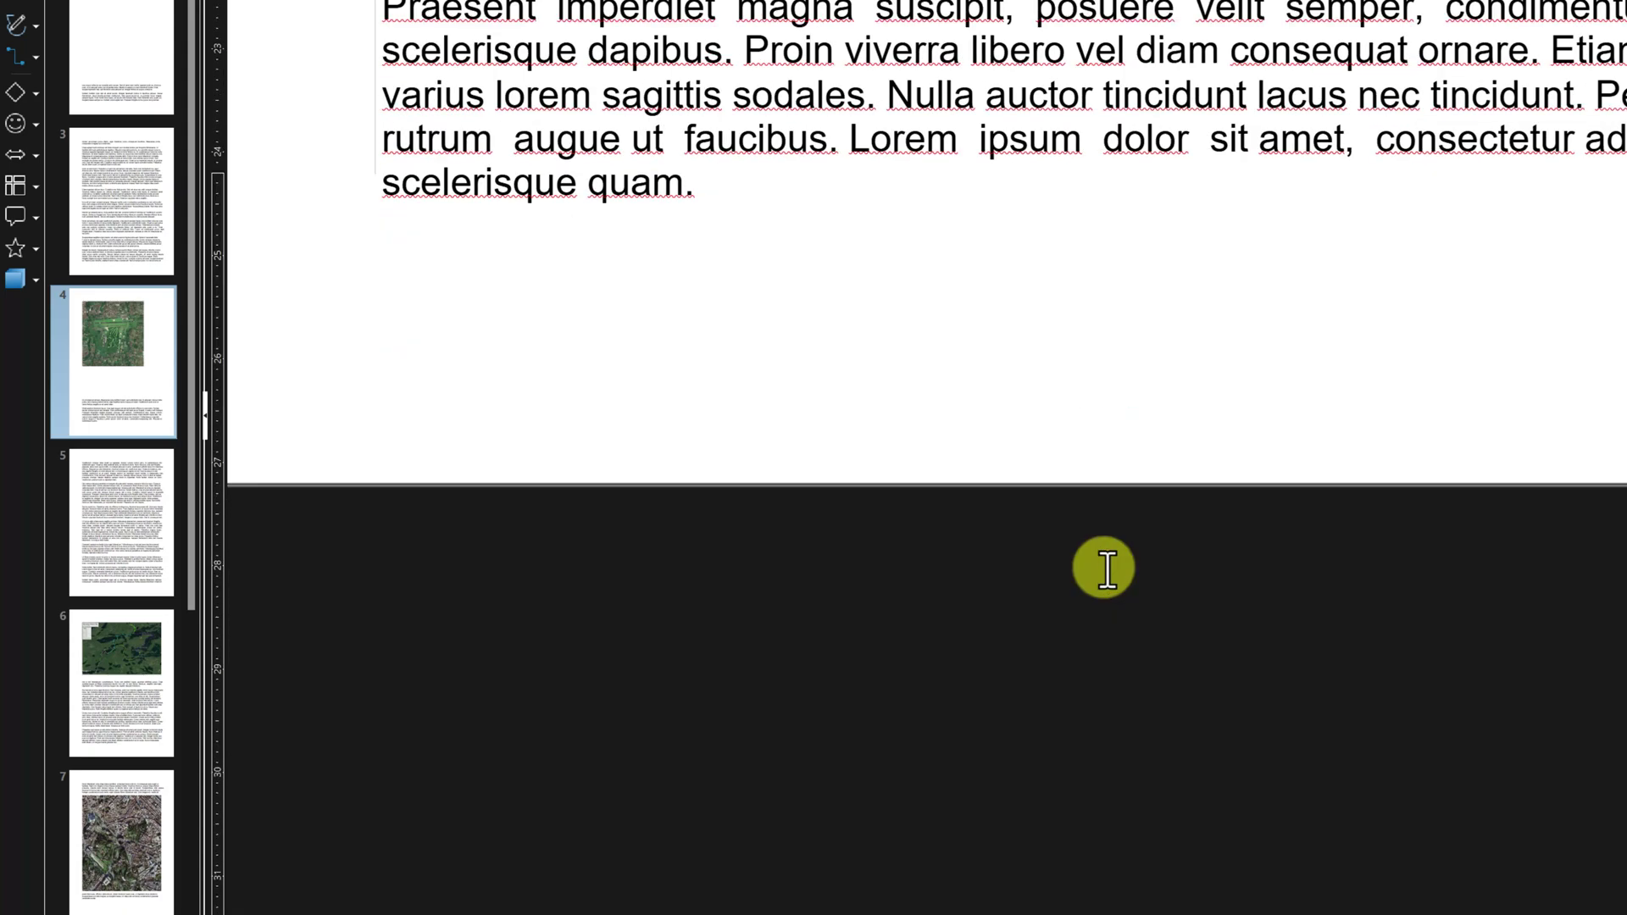
scroll(1108, 569, "up", 3)
scroll(1108, 572, "up", 10)
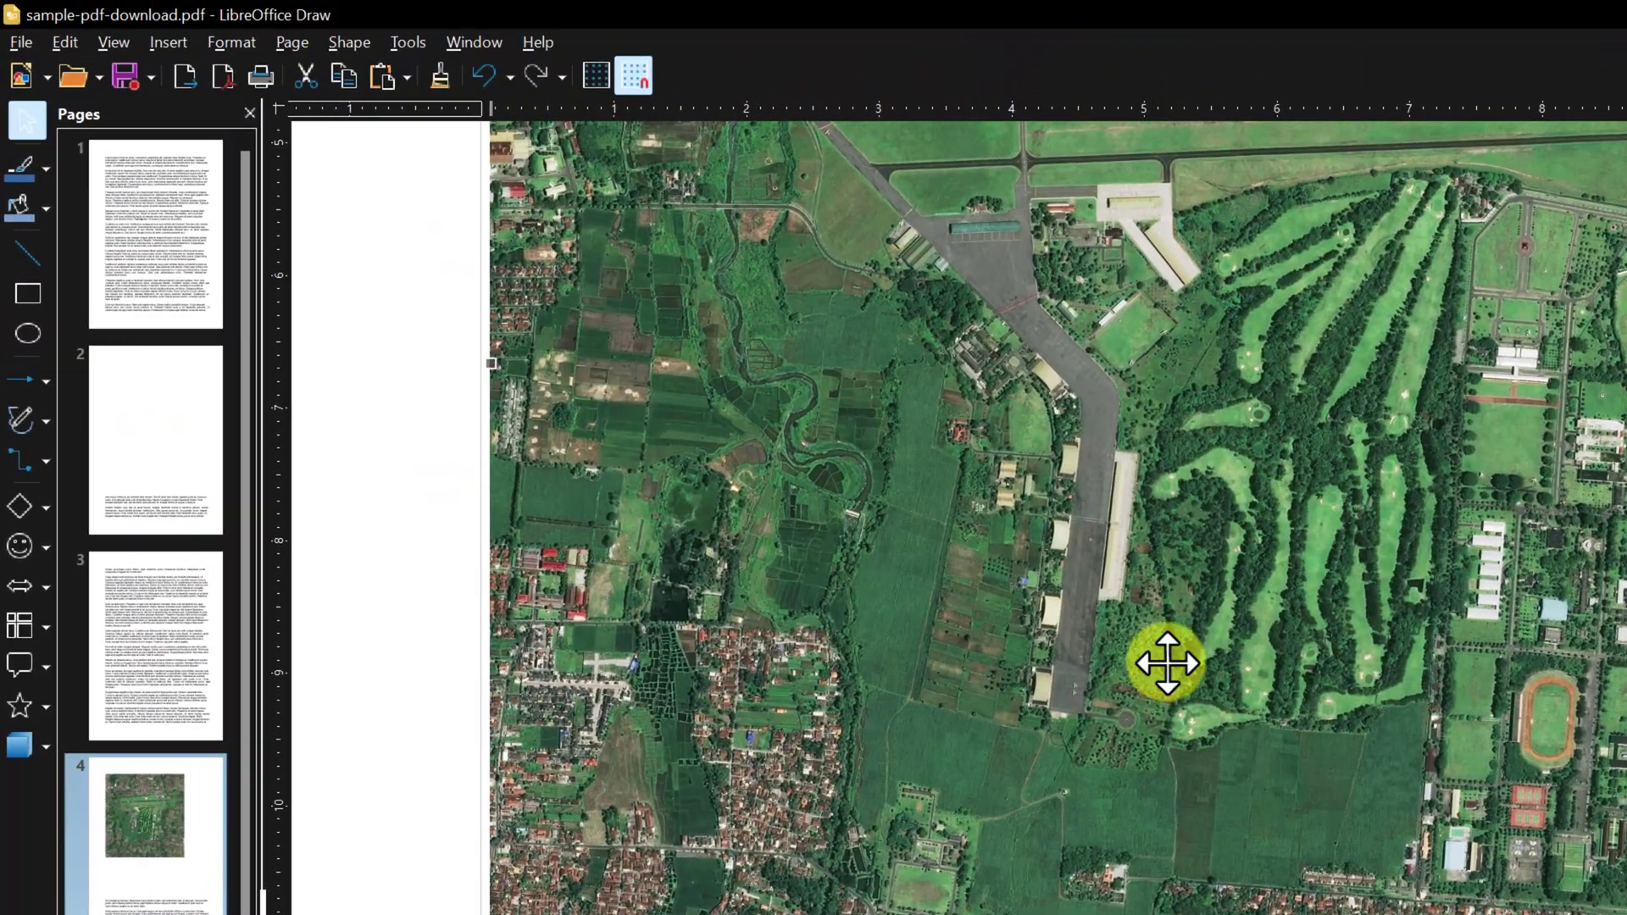
Bring up PDF Options through File > Export As > Export as PDF
left_click(21, 44)
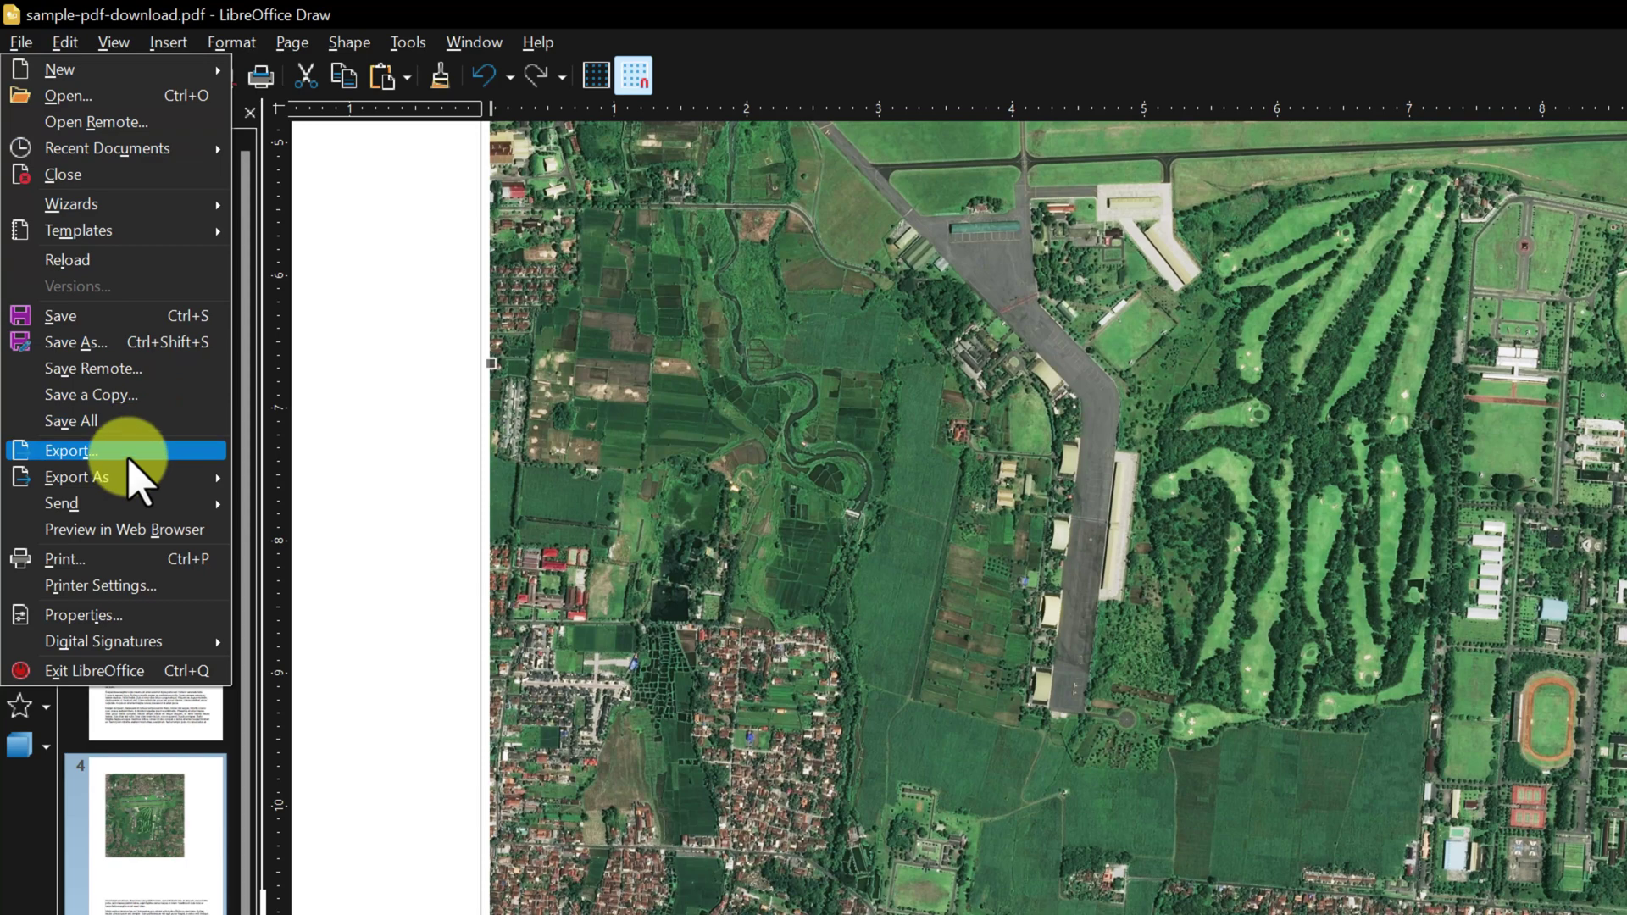
mouse_move(132, 479)
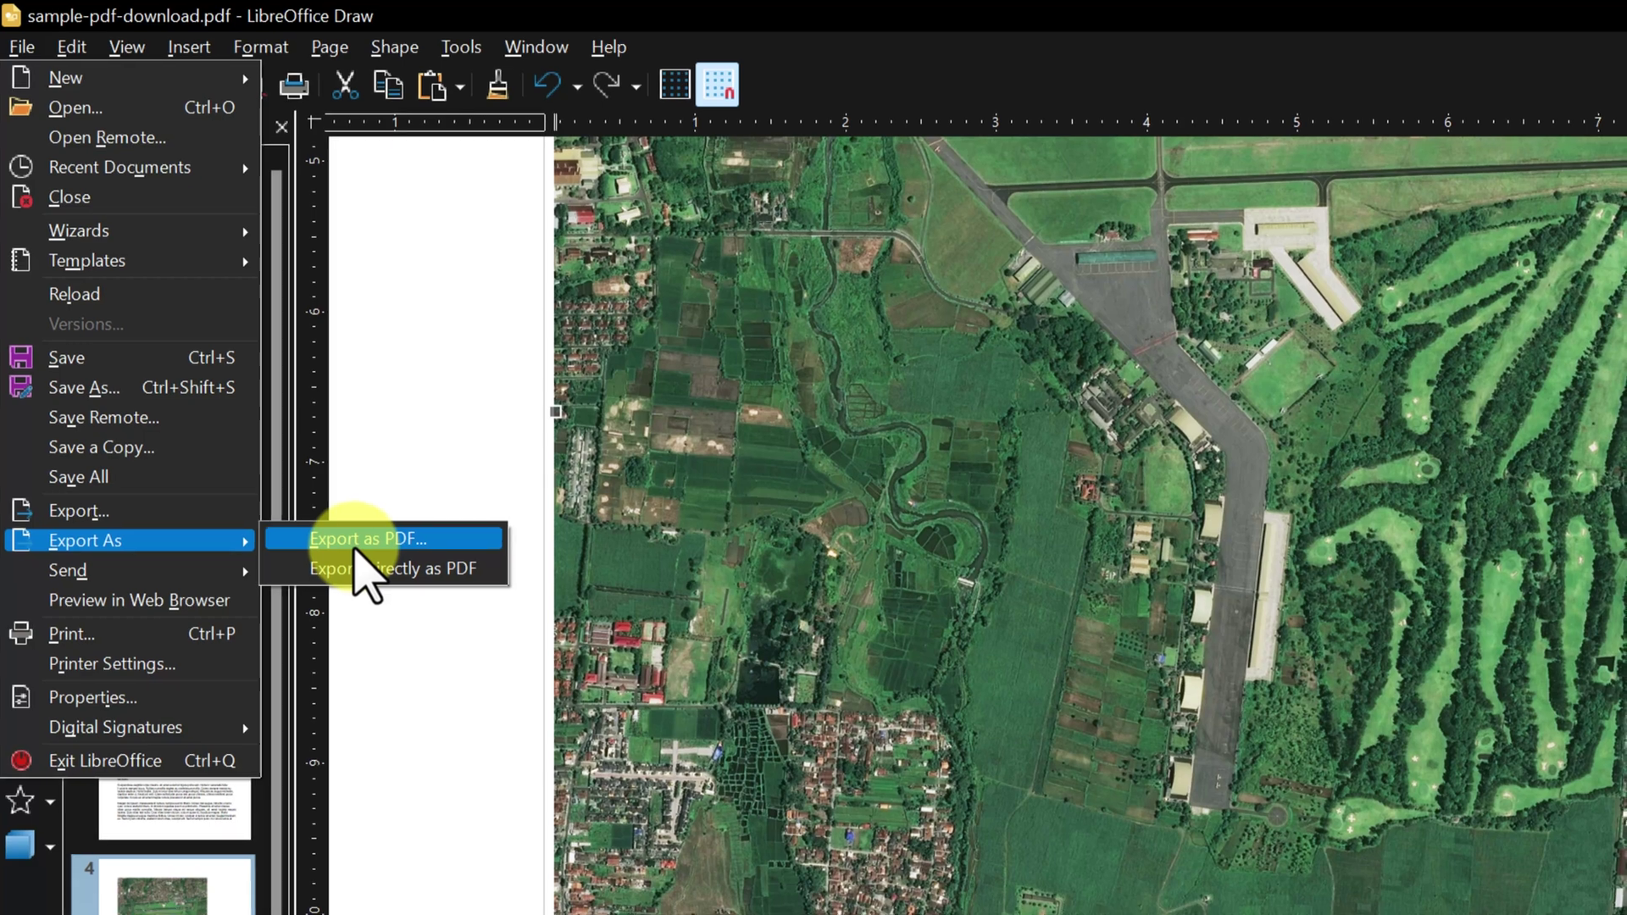
left_click(364, 542)
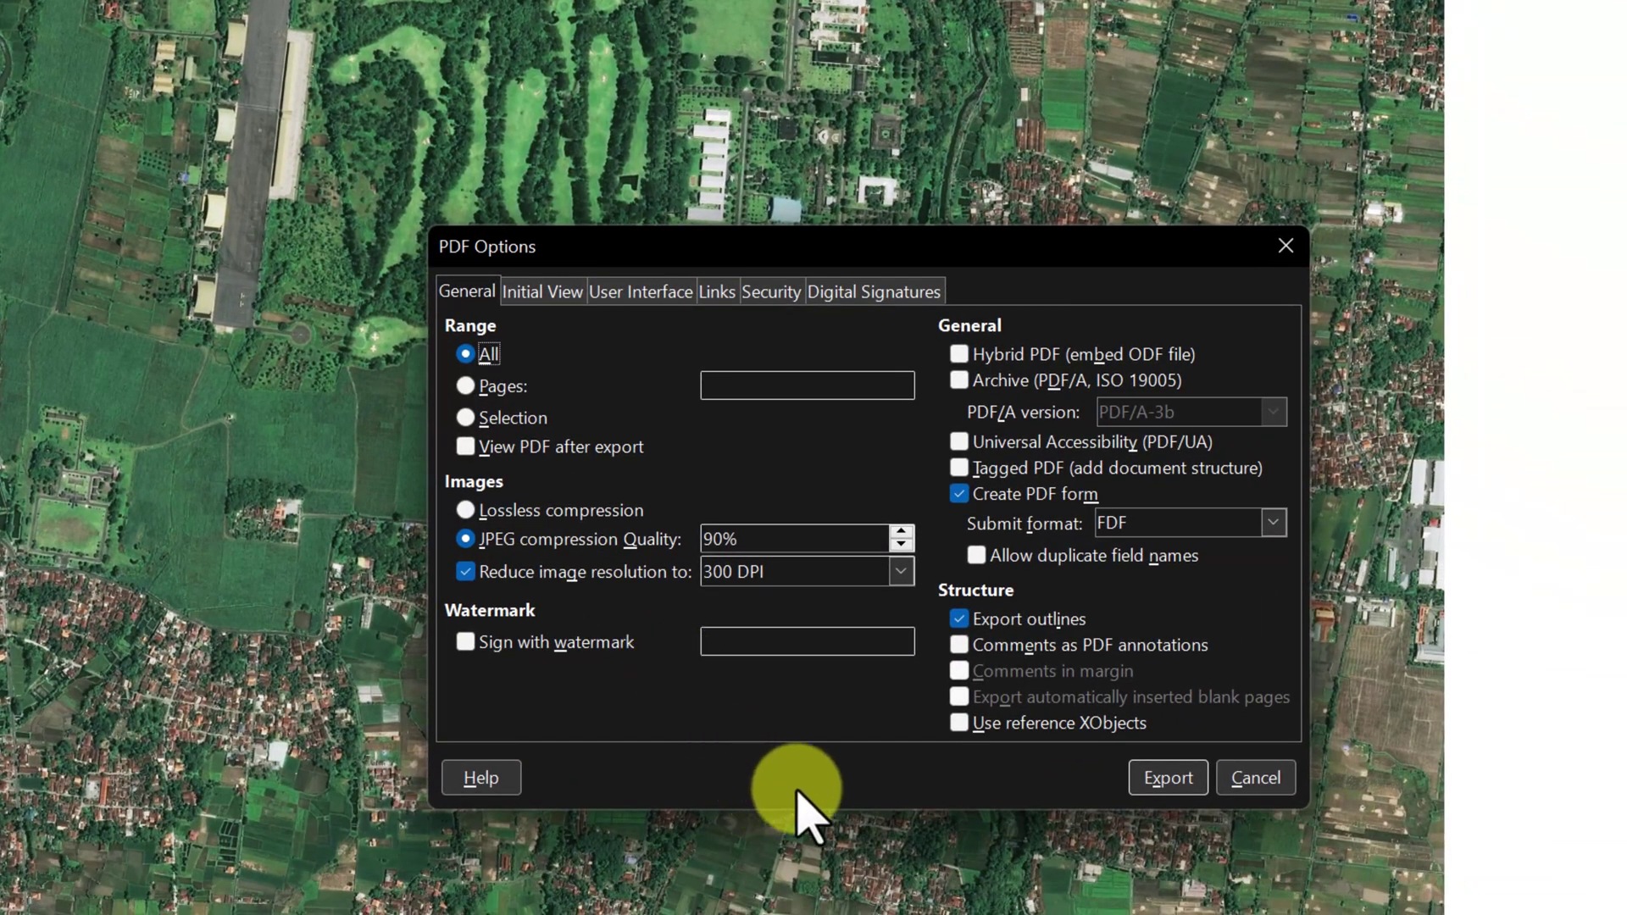